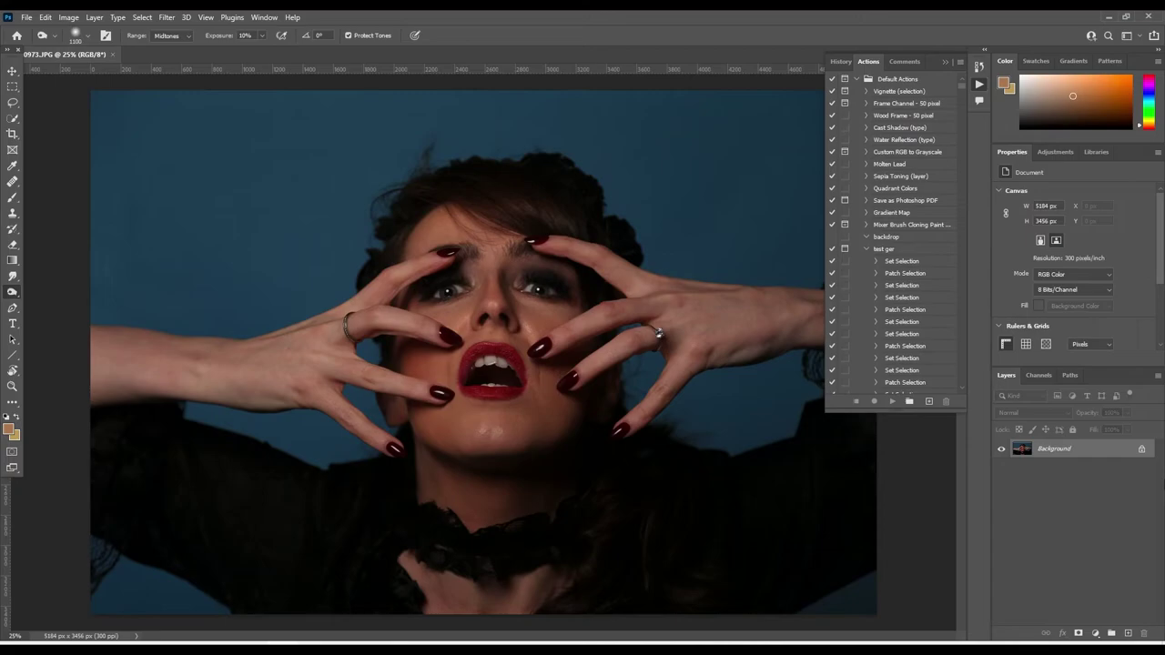
Step: Duplicate the Background layer of 0973.JPG into a new Layer 1
key(ctrl+j)
click(979, 83)
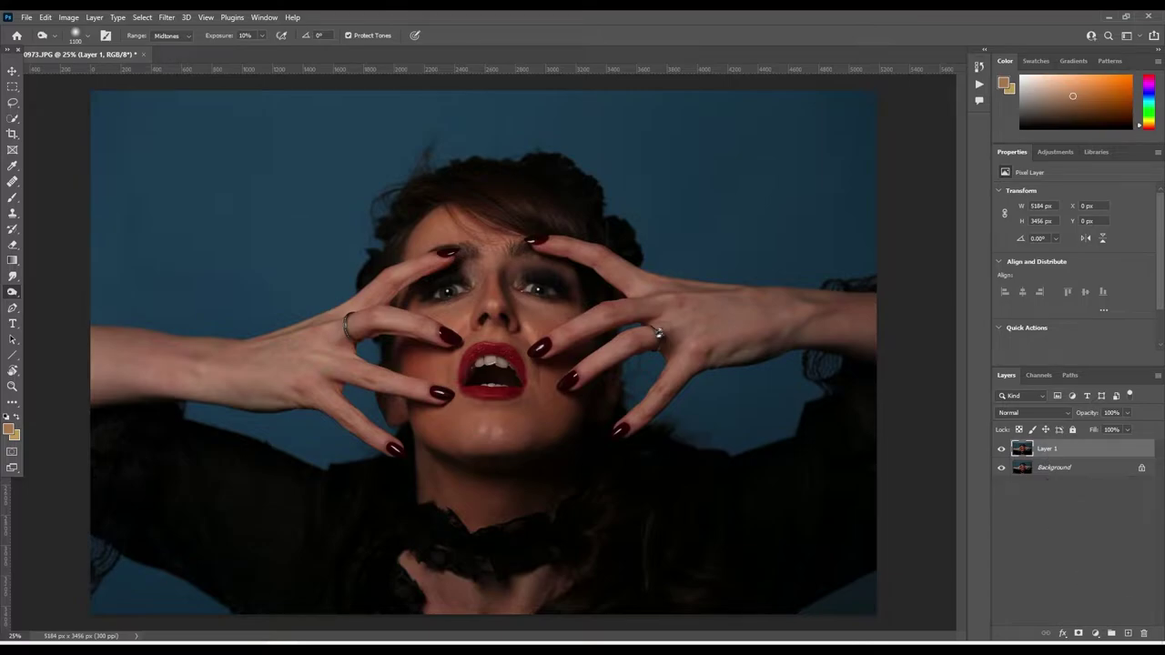
Step: Add a new layer below Layer 1 and set the foreground colour to dark grey #242424
click(1127, 633)
drag(1046, 449, 1046, 477)
click(9, 428)
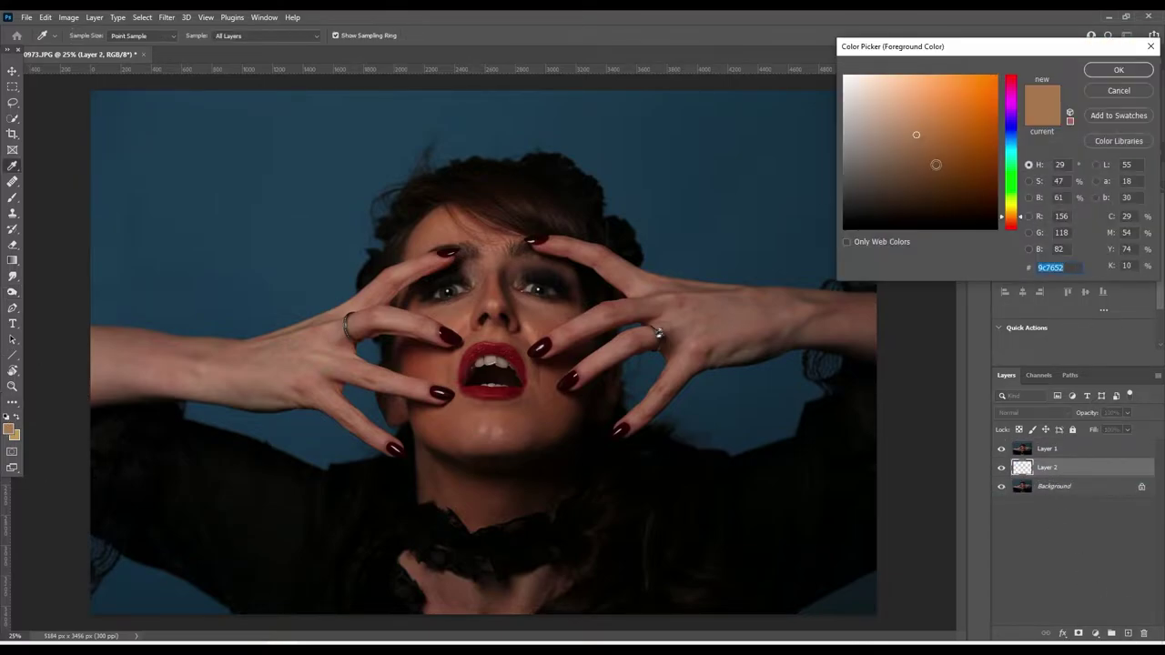
drag(1005, 221, 1005, 119)
click(981, 141)
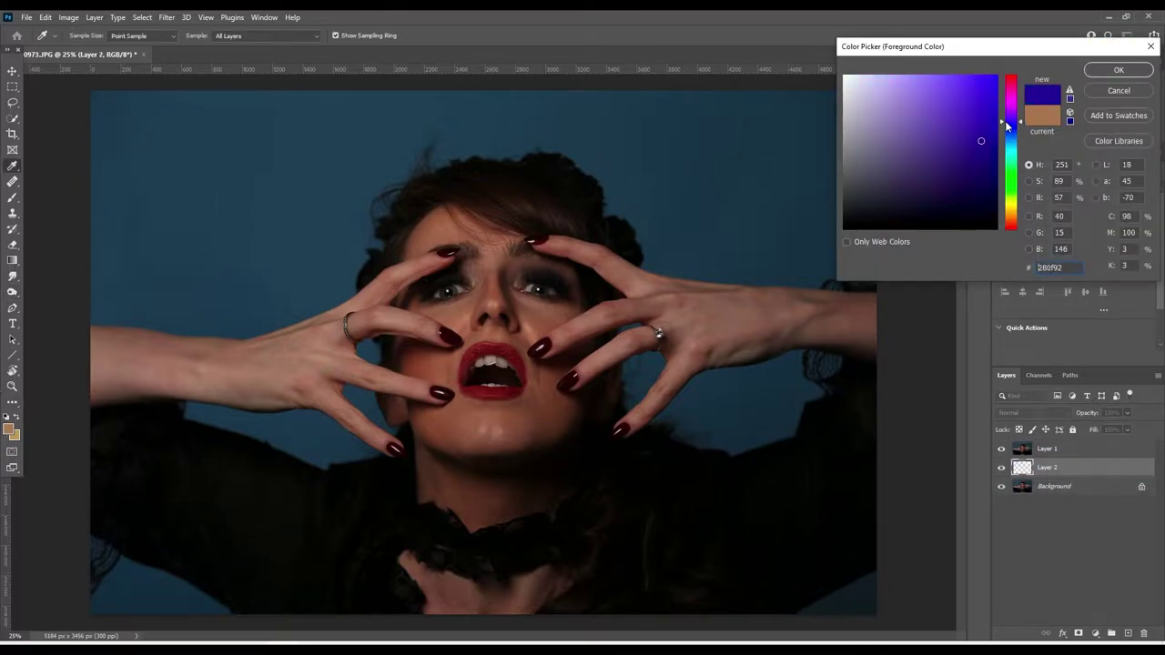
click(840, 205)
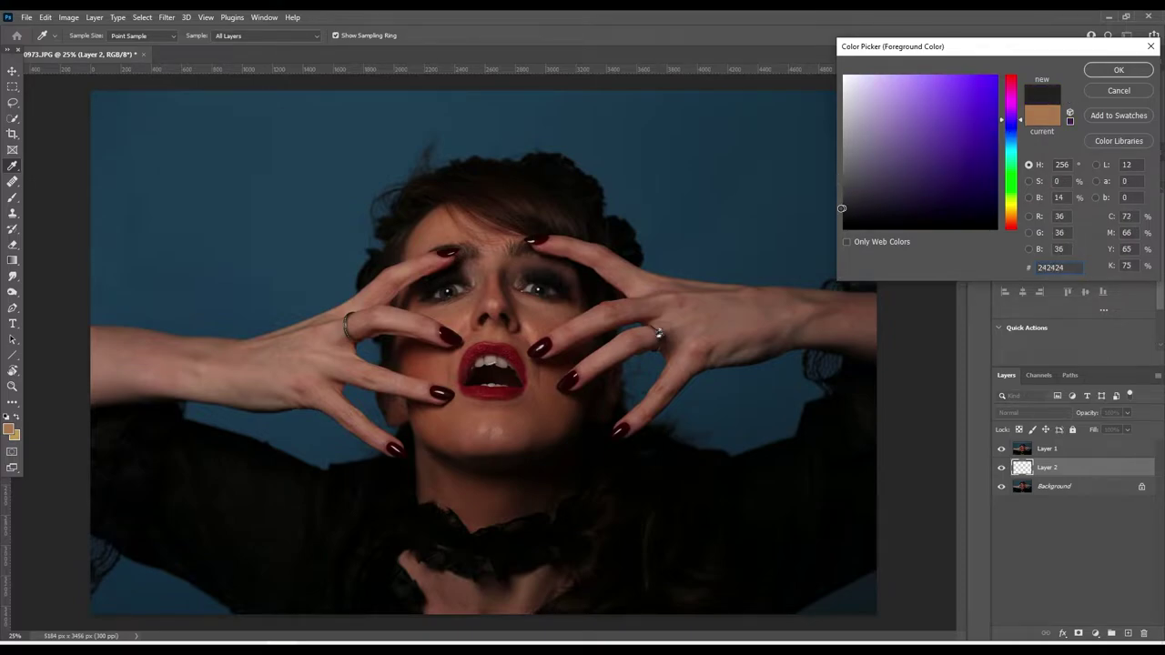
drag(837, 204, 833, 207)
click(1118, 70)
Step: Hide the Background and fill Layer 2 with the dark grey using the Paint Bucket
click(12, 262)
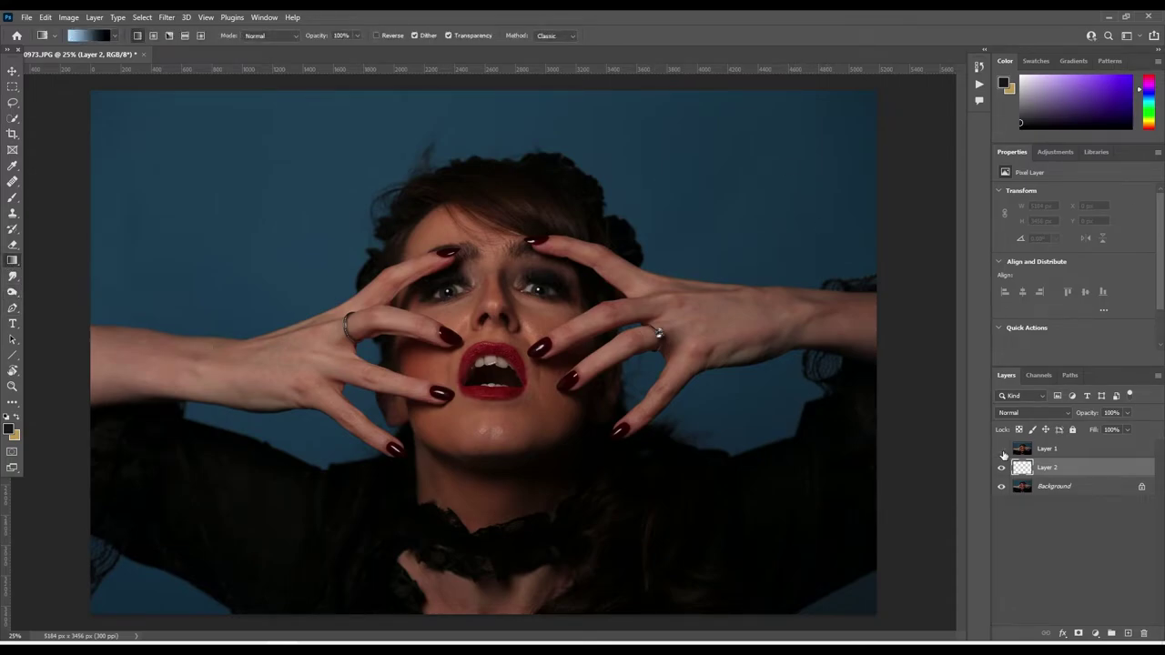
click(1001, 486)
click(1001, 448)
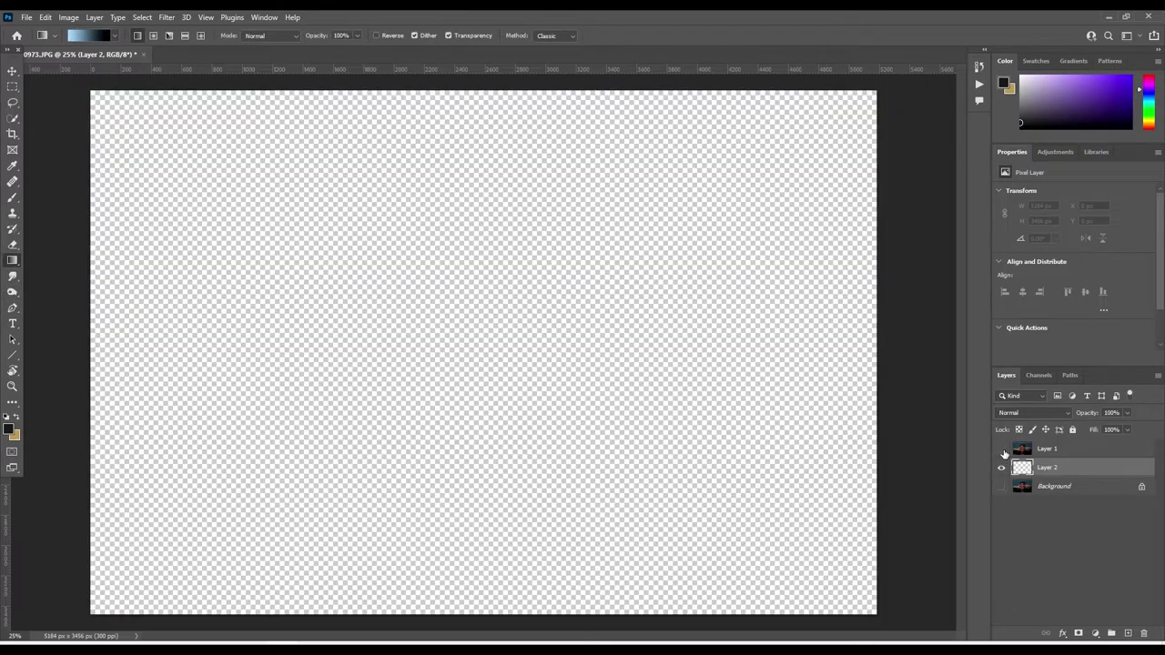
click(1001, 449)
right_click(11, 261)
click(54, 269)
click(499, 306)
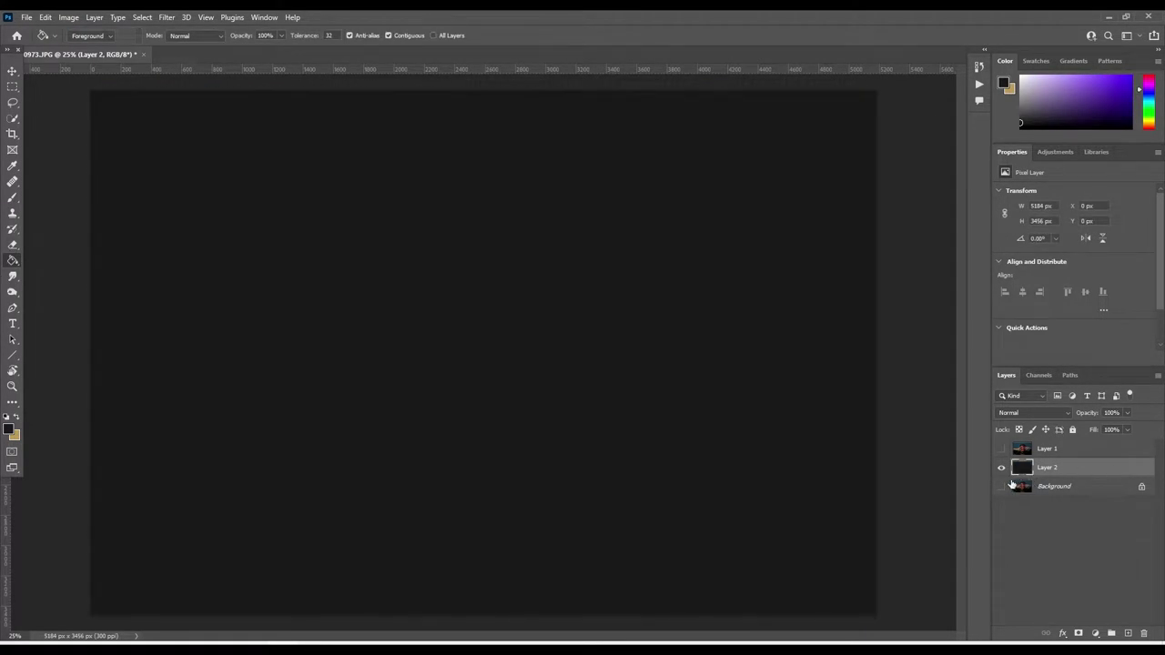
click(1001, 449)
click(13, 118)
Step: Select the woman on Layer 1 with Select Subject and add a layer mask
click(346, 34)
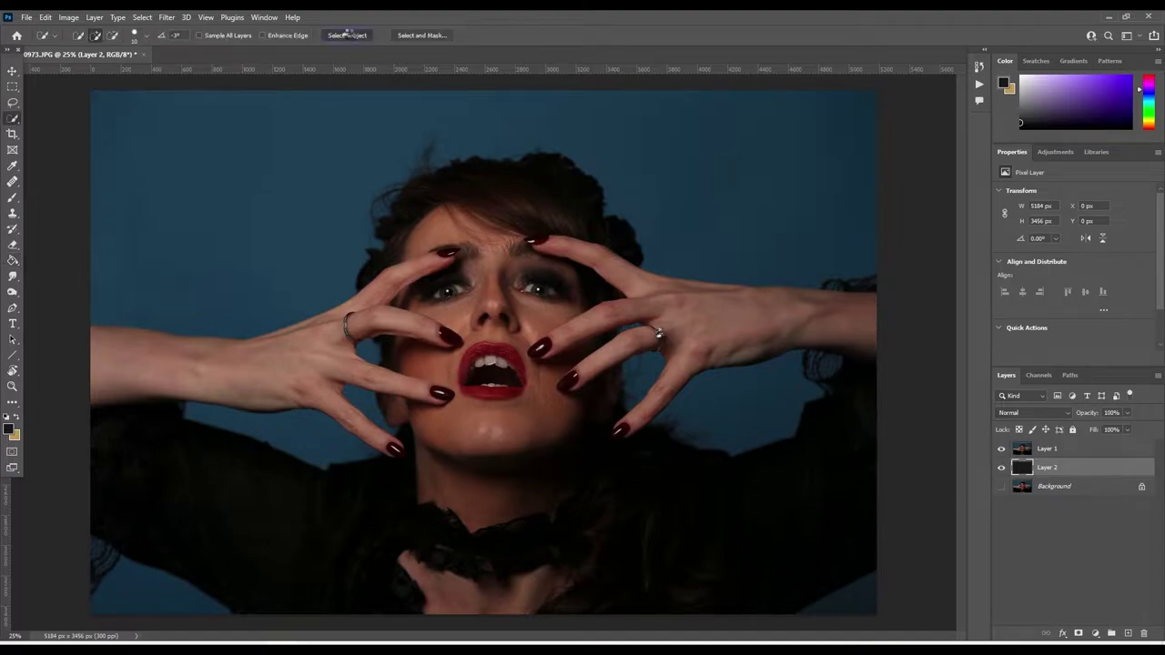
click(546, 263)
click(1051, 452)
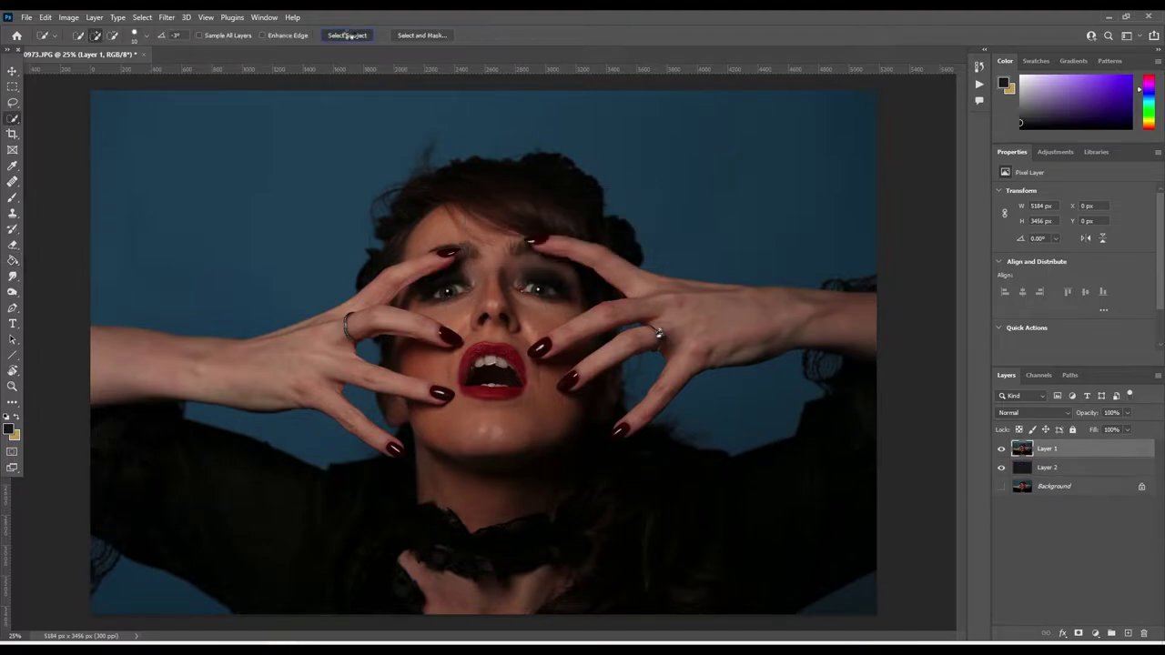
click(347, 35)
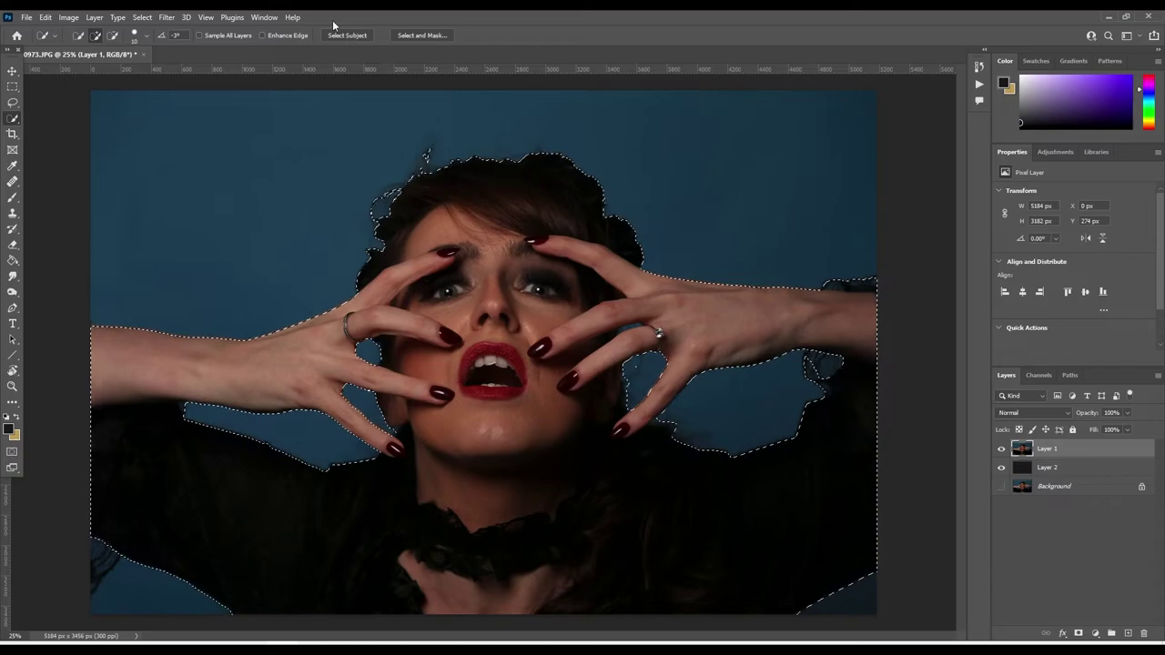
click(112, 35)
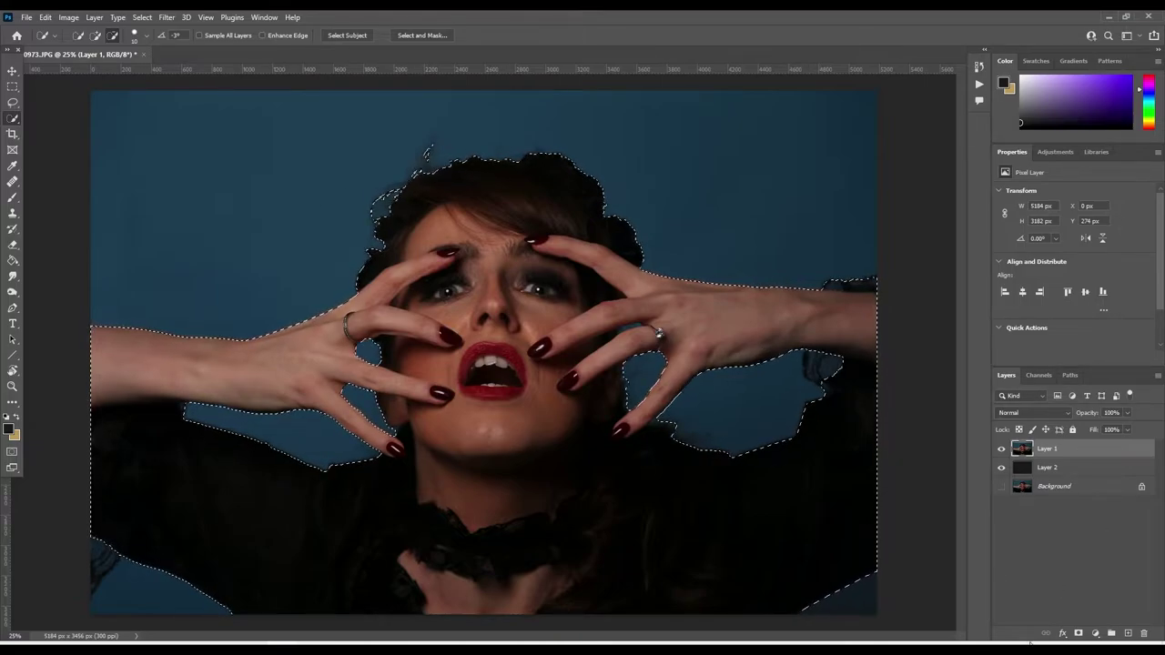
click(1079, 634)
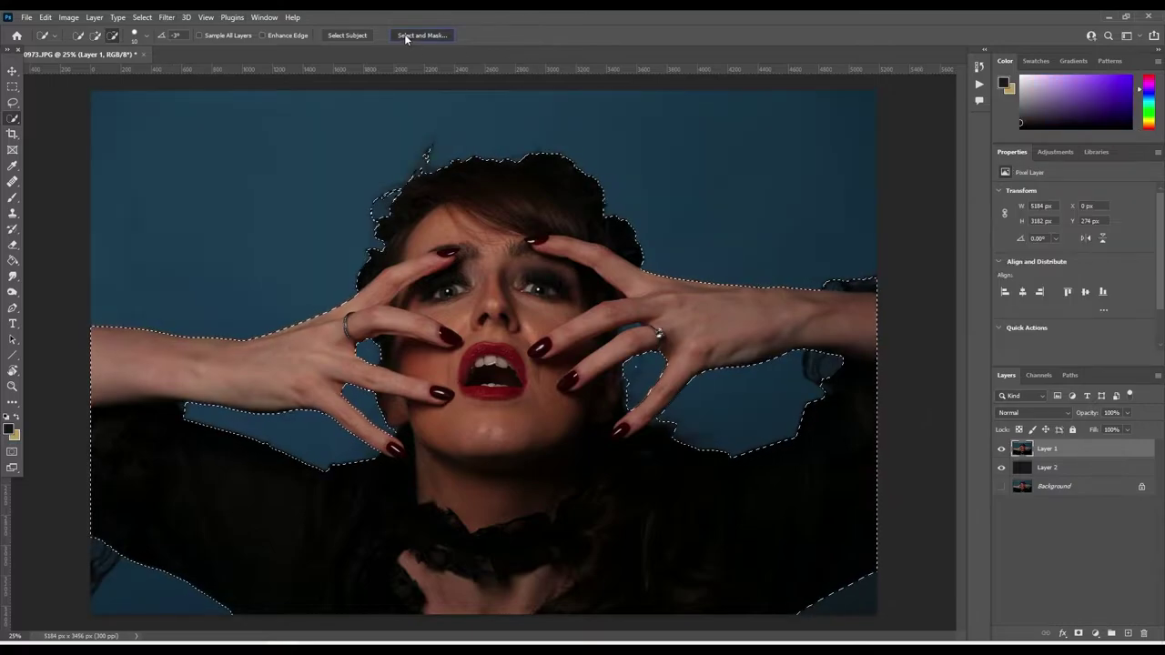
Step: Refine the cutout in Select and Mask with Decontaminate Colors, output to New Layer with Layer Mask
click(404, 34)
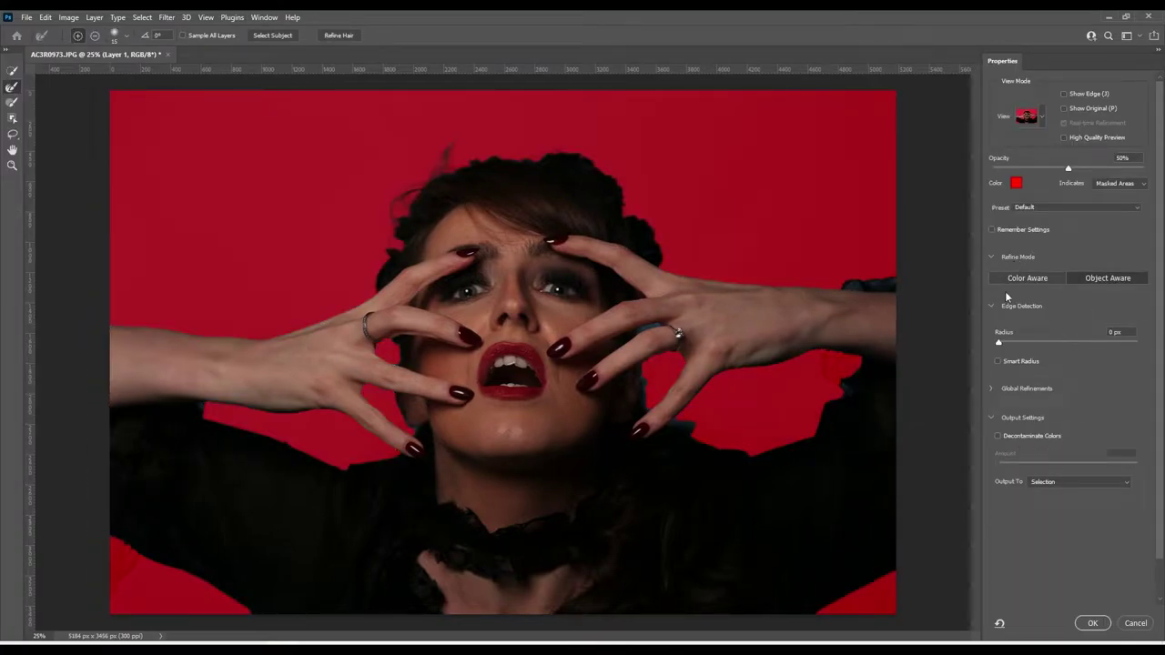
click(997, 436)
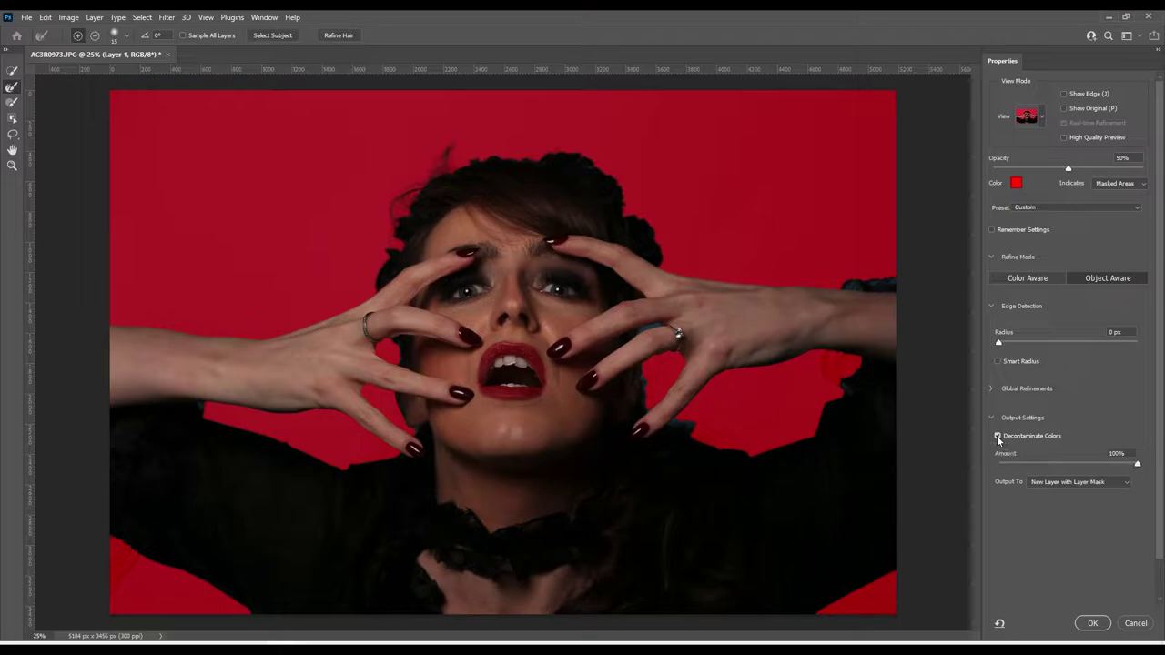
click(1088, 625)
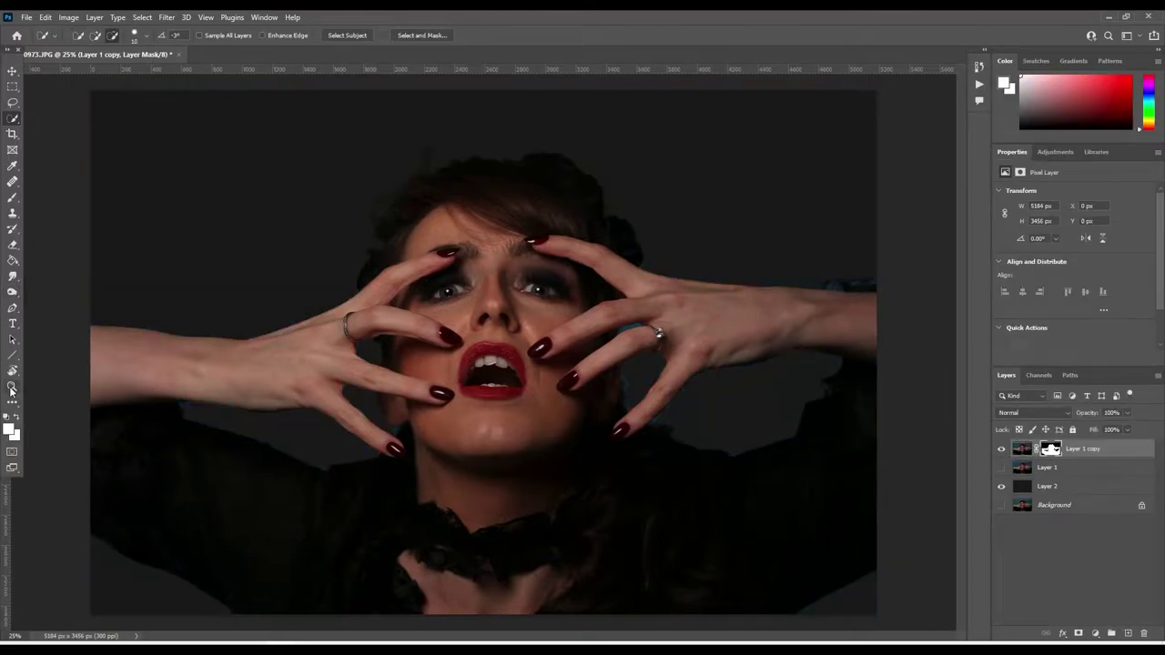
Step: Zoom in and paint black on the mask at 100% flow over the blue gap between fingers
click(12, 386)
click(638, 326)
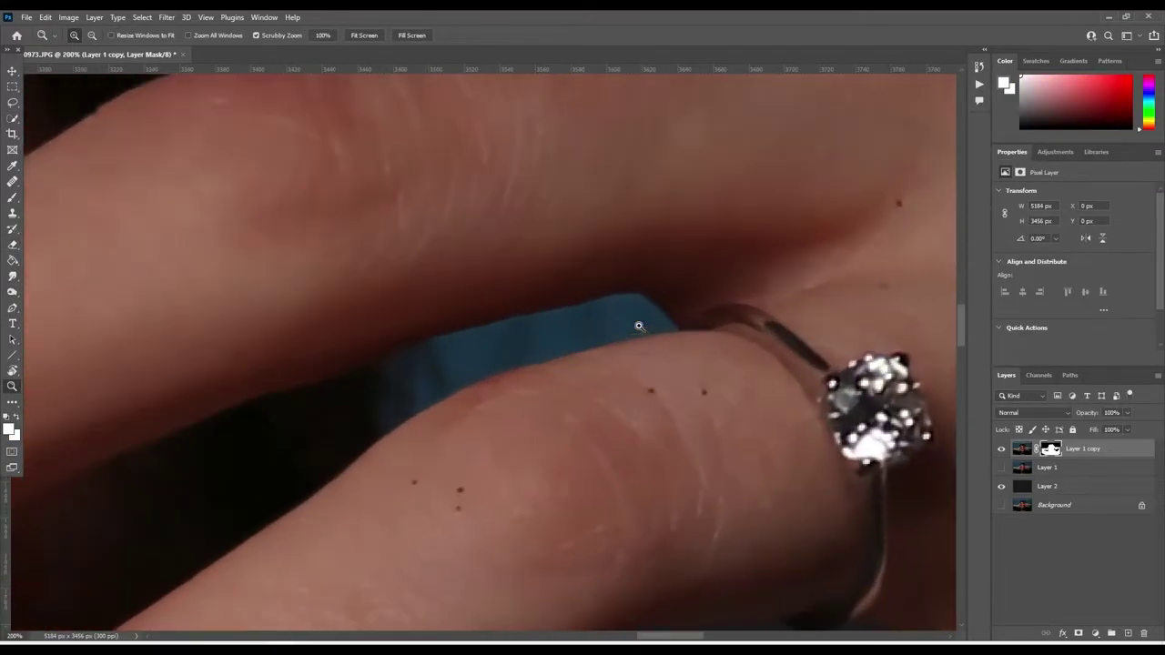
click(12, 197)
click(8, 417)
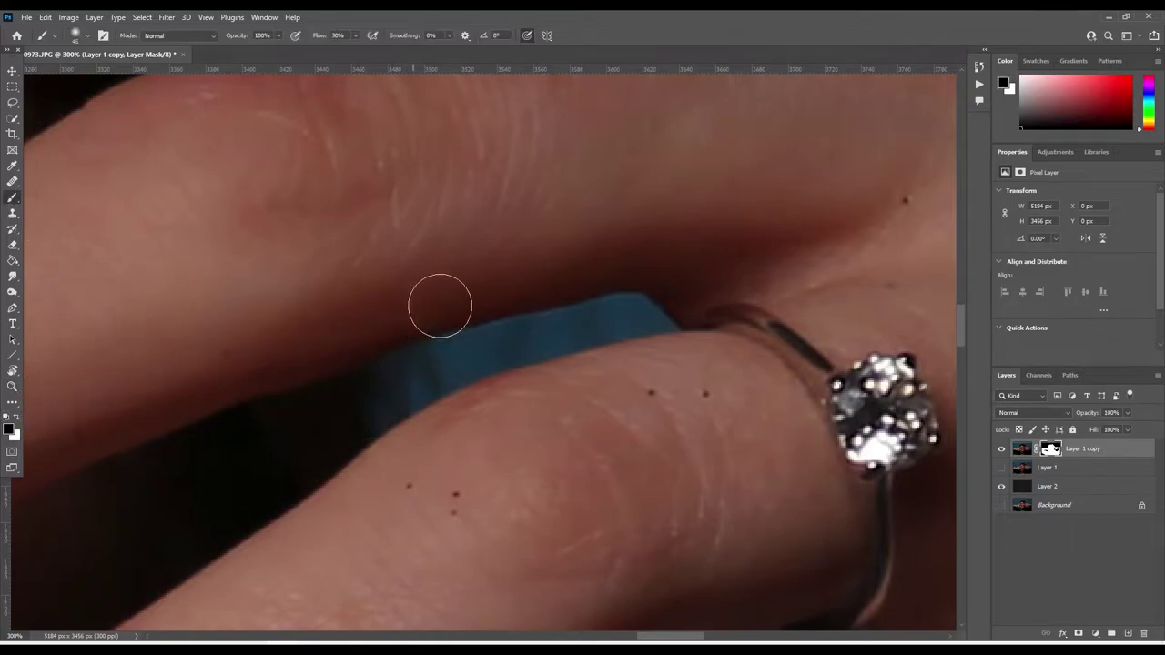
key(bracketleft)
key(bracketleft)
key(bracketleft)
mouse_move(460, 354)
mouse_down()
mouse_move(465, 343)
mouse_move(436, 350)
mouse_move(397, 409)
mouse_move(476, 341)
mouse_move(525, 327)
mouse_move(463, 353)
mouse_up()
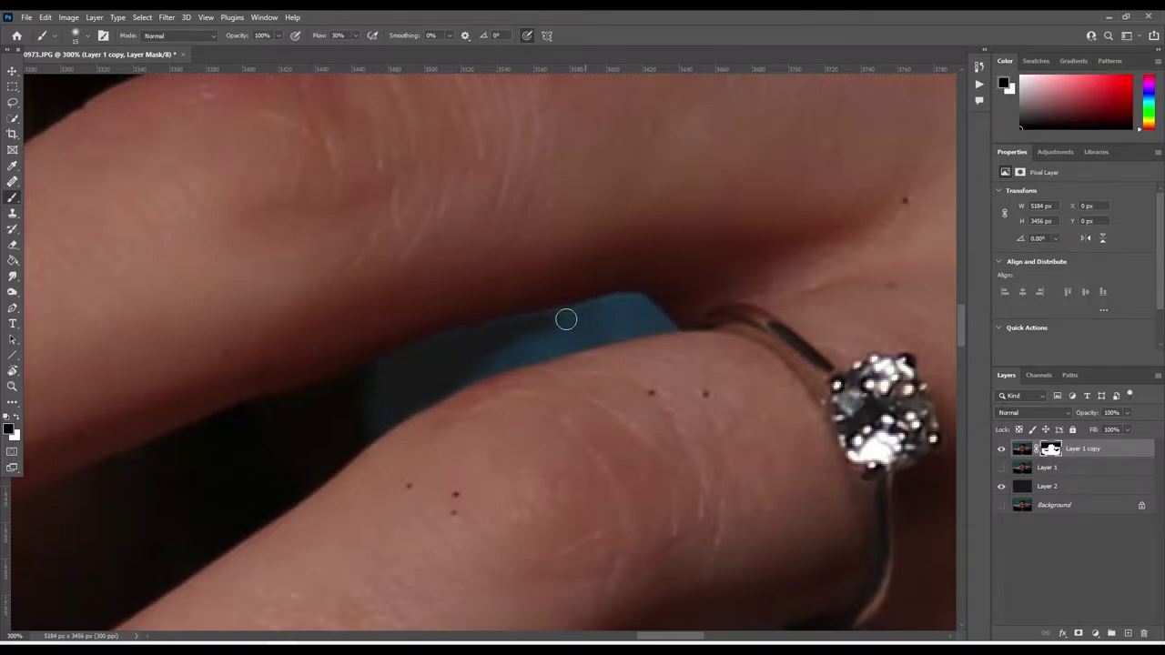
drag(564, 315, 454, 367)
click(355, 36)
drag(356, 52, 395, 52)
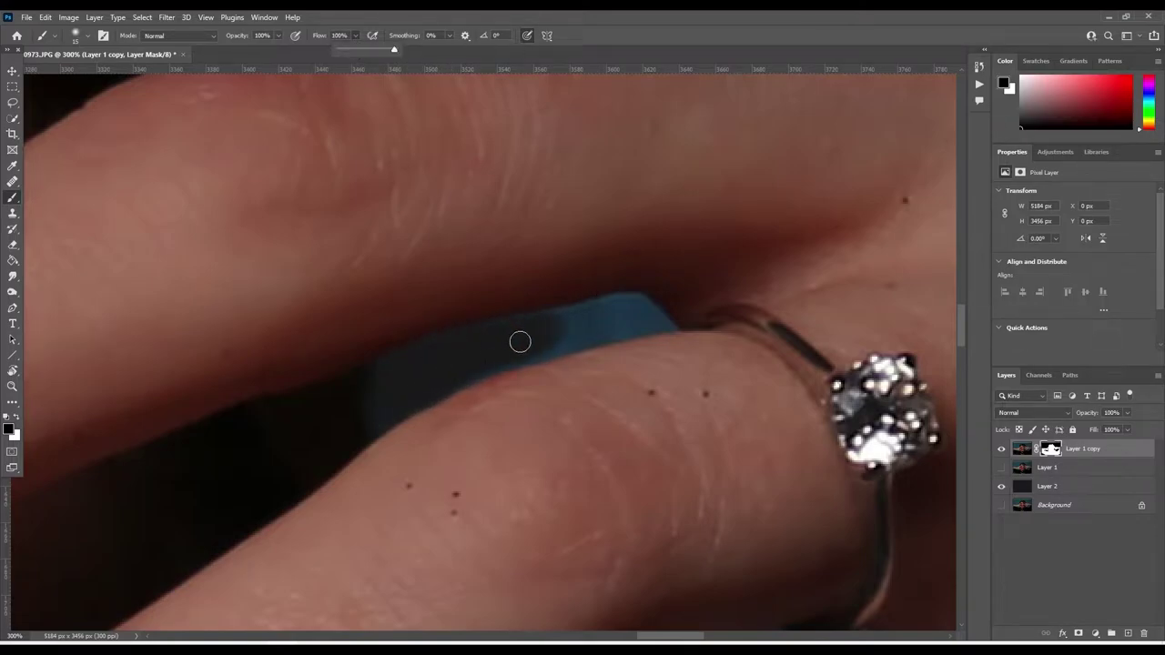
mouse_move(478, 365)
mouse_down()
mouse_move(574, 319)
mouse_move(465, 349)
mouse_move(622, 306)
mouse_move(546, 345)
mouse_move(645, 328)
mouse_move(641, 304)
mouse_move(670, 325)
mouse_move(629, 302)
mouse_move(650, 320)
mouse_up()
key(bracketleft)
key(bracketleft)
key(bracketleft)
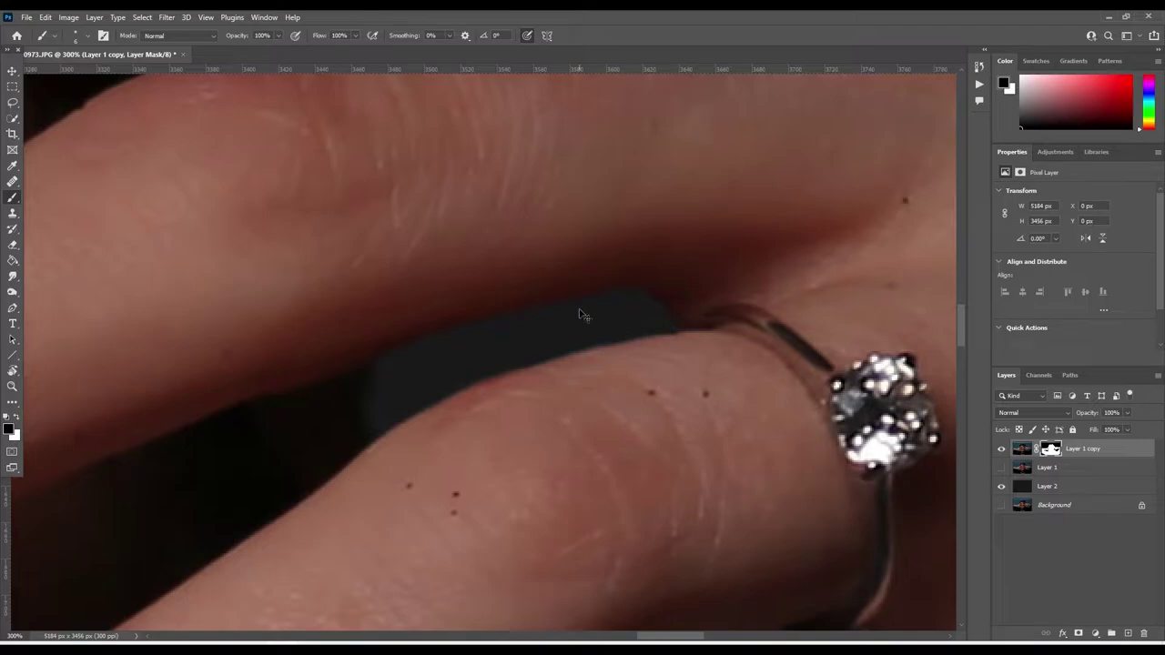
Step: Paint out the blue fringes along the raised hand's fingertip, upper finger and ring finger edges
key(ctrl+0)
click(13, 386)
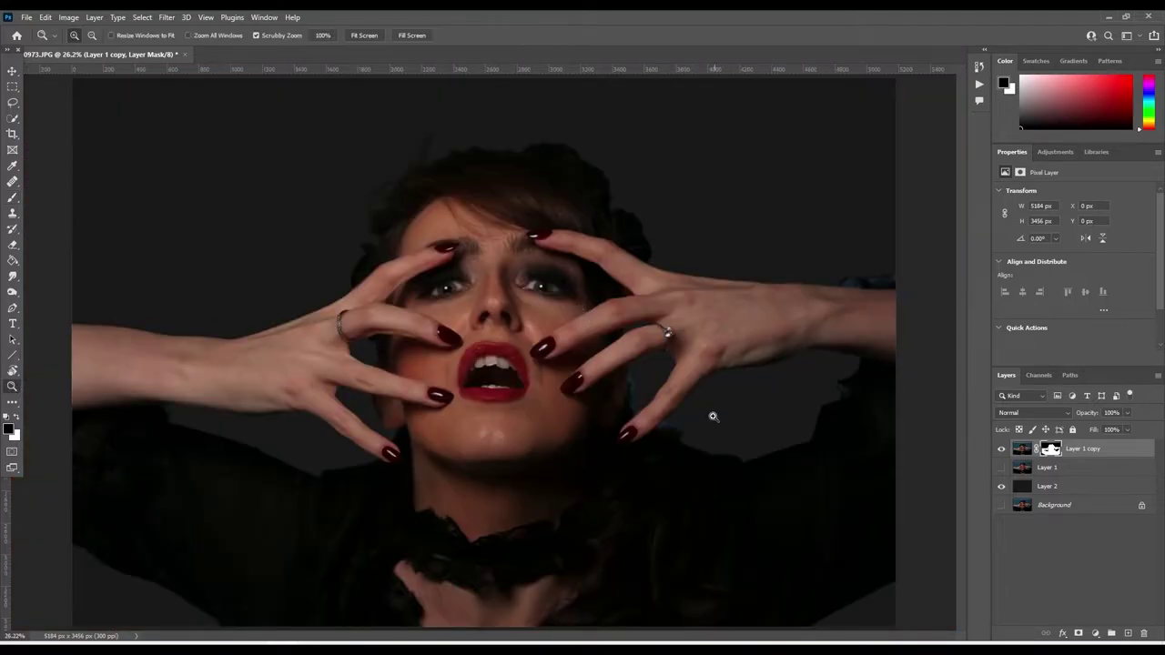
drag(702, 410, 697, 424)
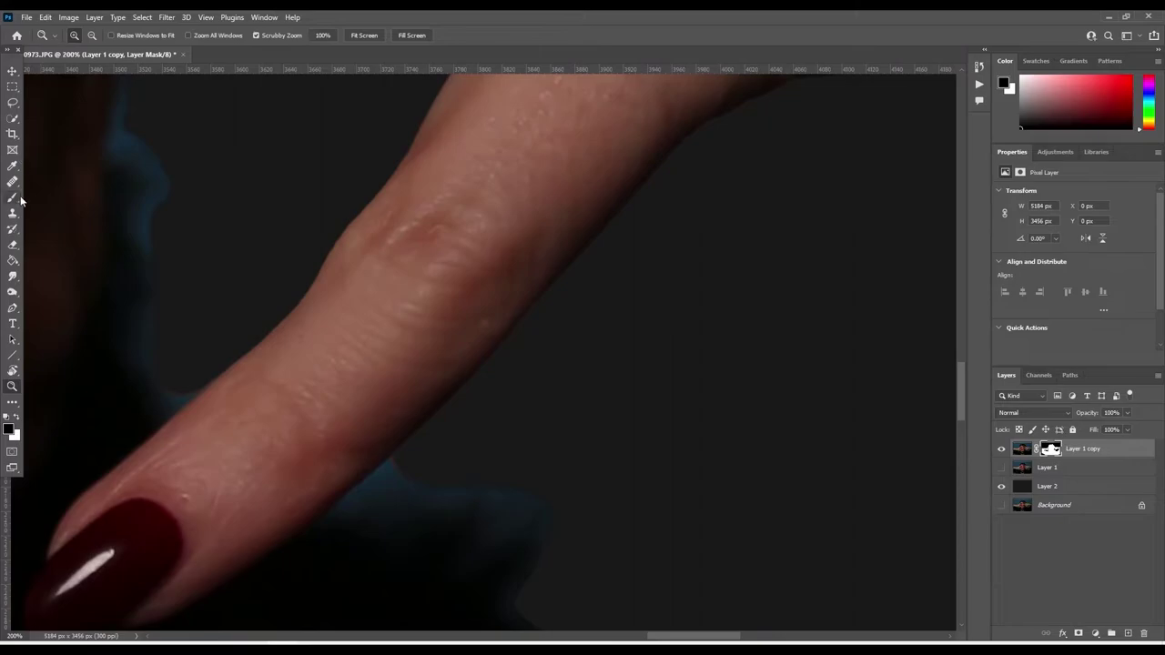
key(b)
drag(562, 561, 543, 328)
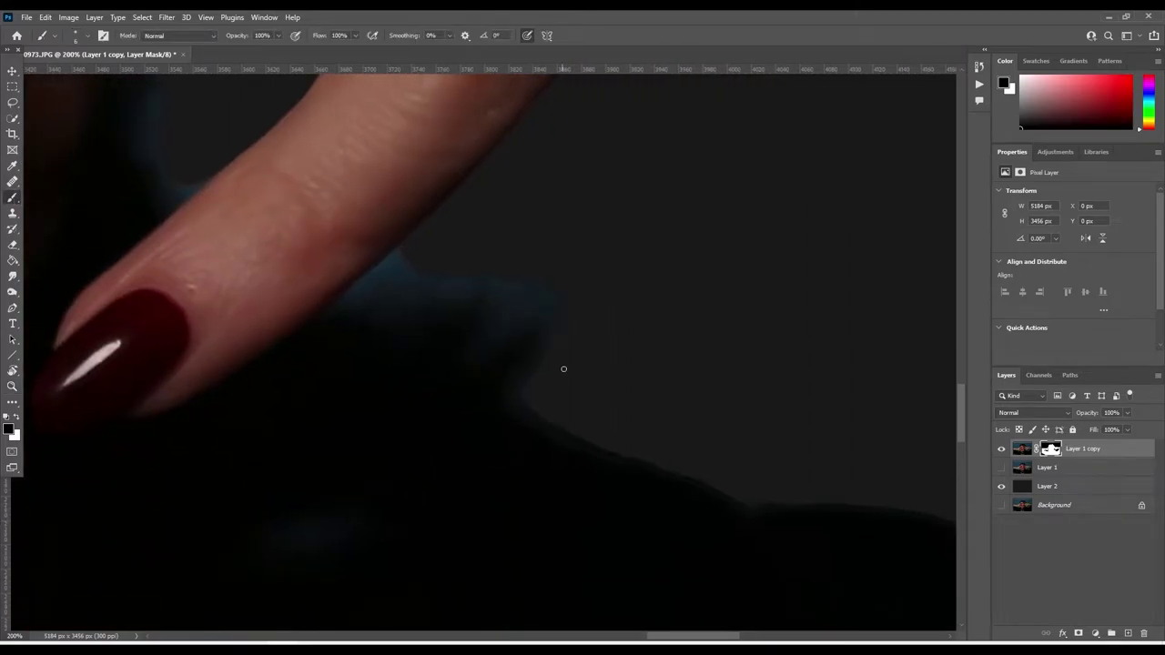
key(bracketright)
key(bracketright)
key(bracketright)
mouse_move(571, 376)
mouse_down()
mouse_move(400, 285)
mouse_move(649, 448)
mouse_up()
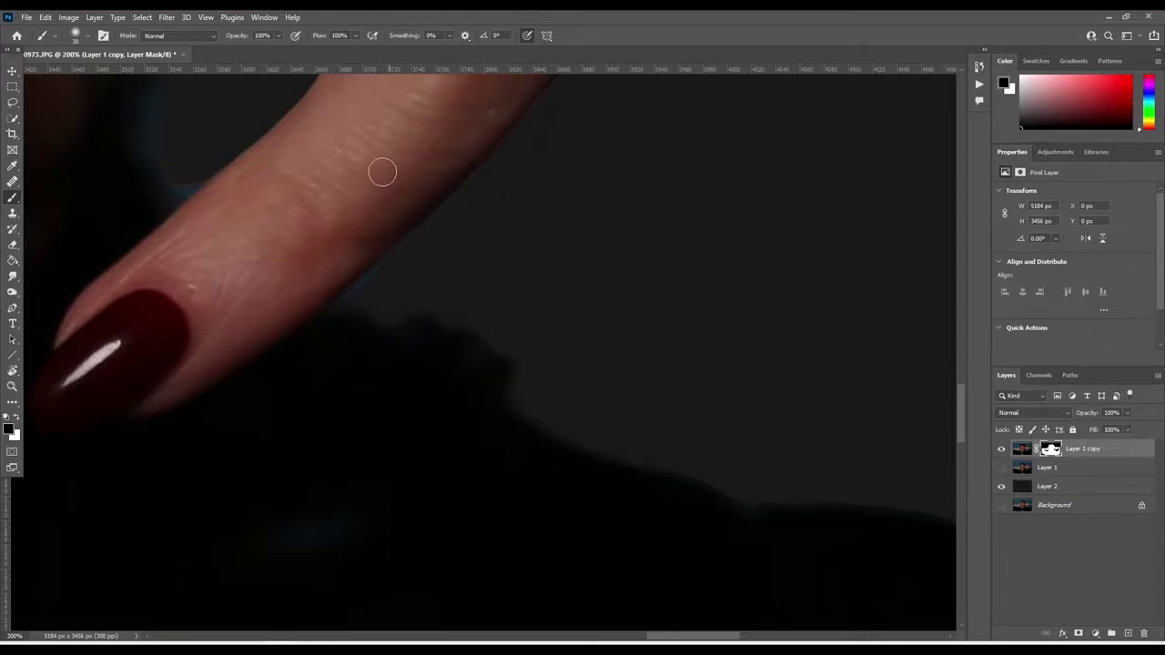
key(bracketleft)
key(bracketleft)
key(bracketleft)
drag(185, 185, 166, 307)
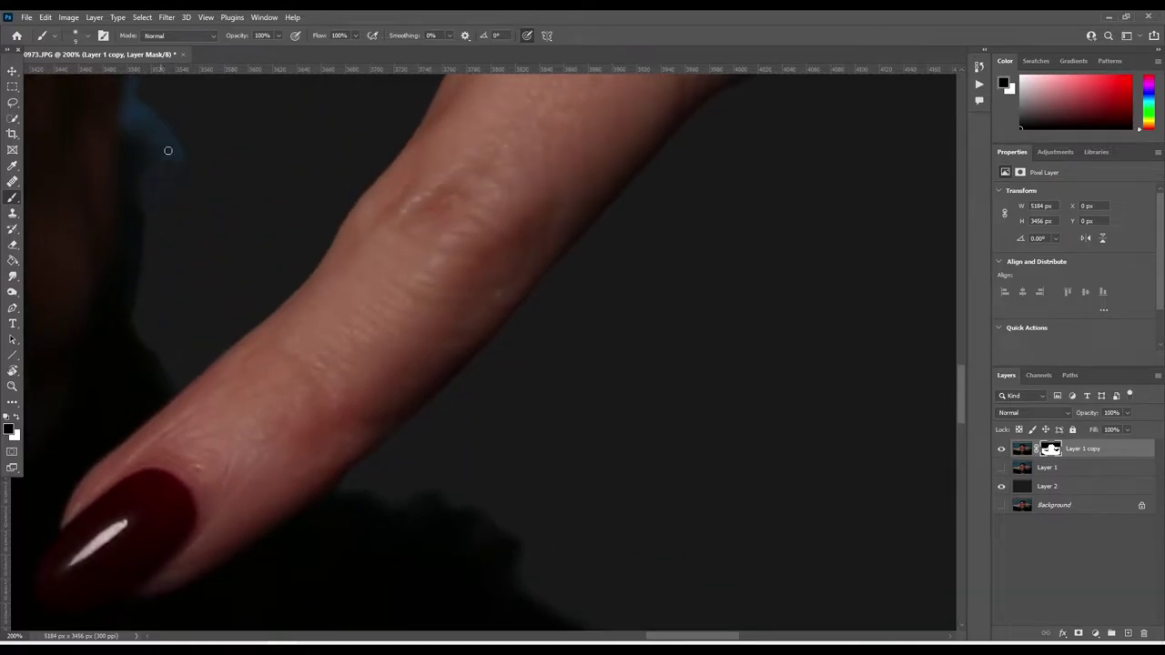
mouse_move(170, 149)
mouse_down()
mouse_move(166, 121)
mouse_move(223, 273)
mouse_up()
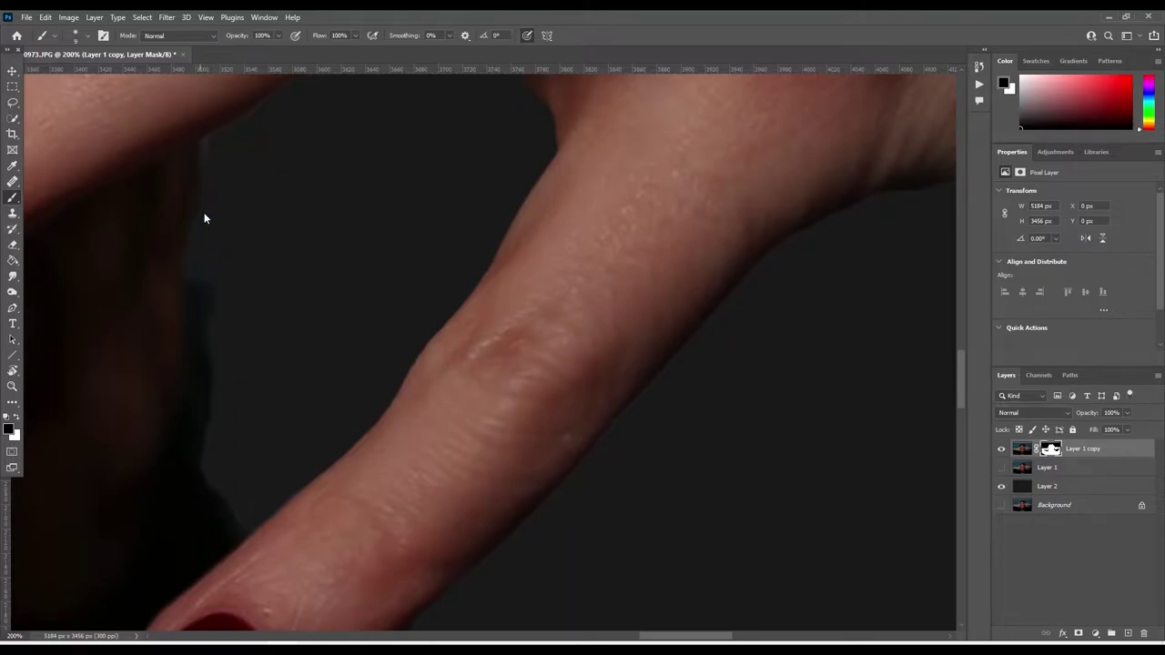
drag(238, 171, 232, 323)
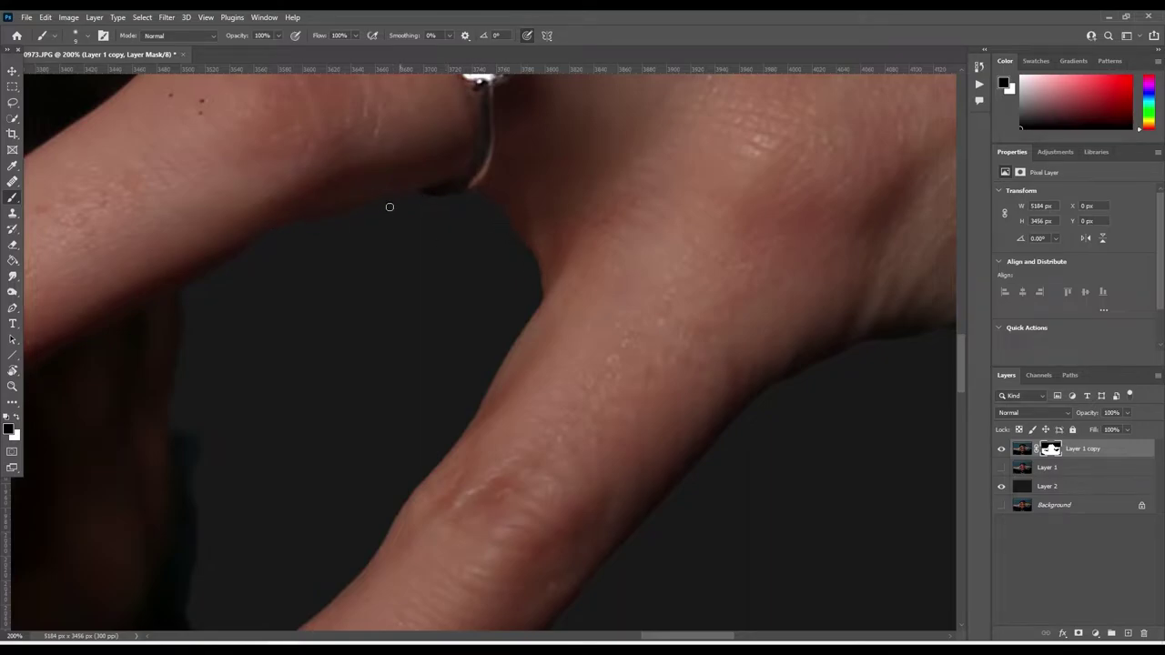
drag(389, 207, 494, 519)
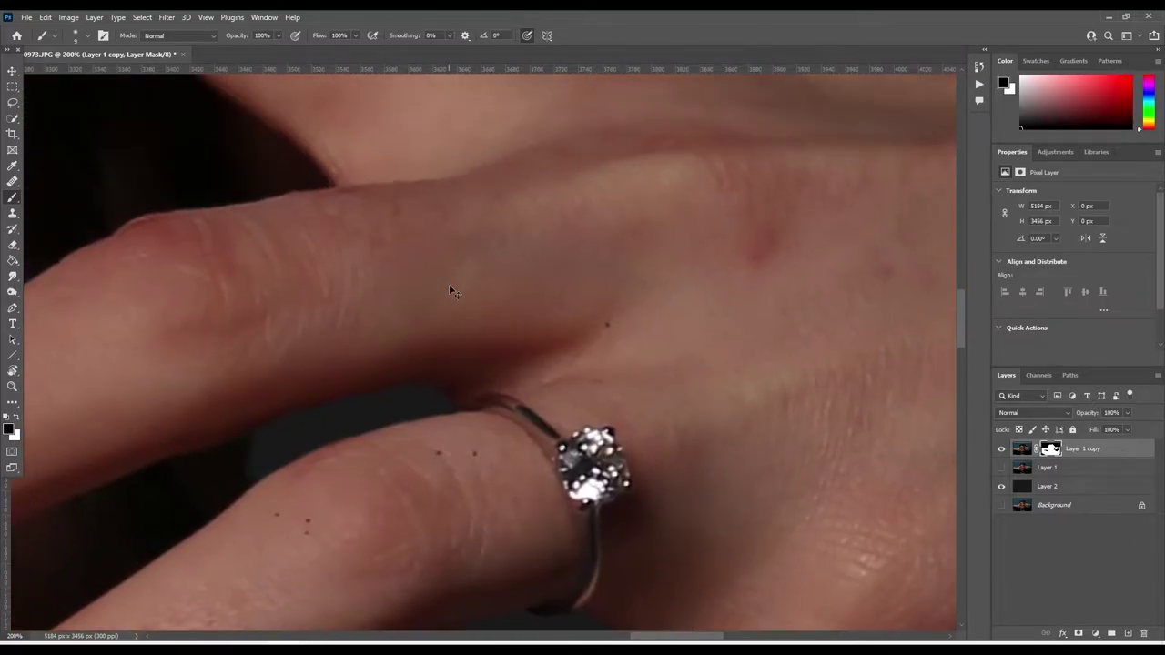
key(ctrl+0)
Step: Zoom in above the right arm and mask out the blue fringe with a 10% opacity brush
key(z)
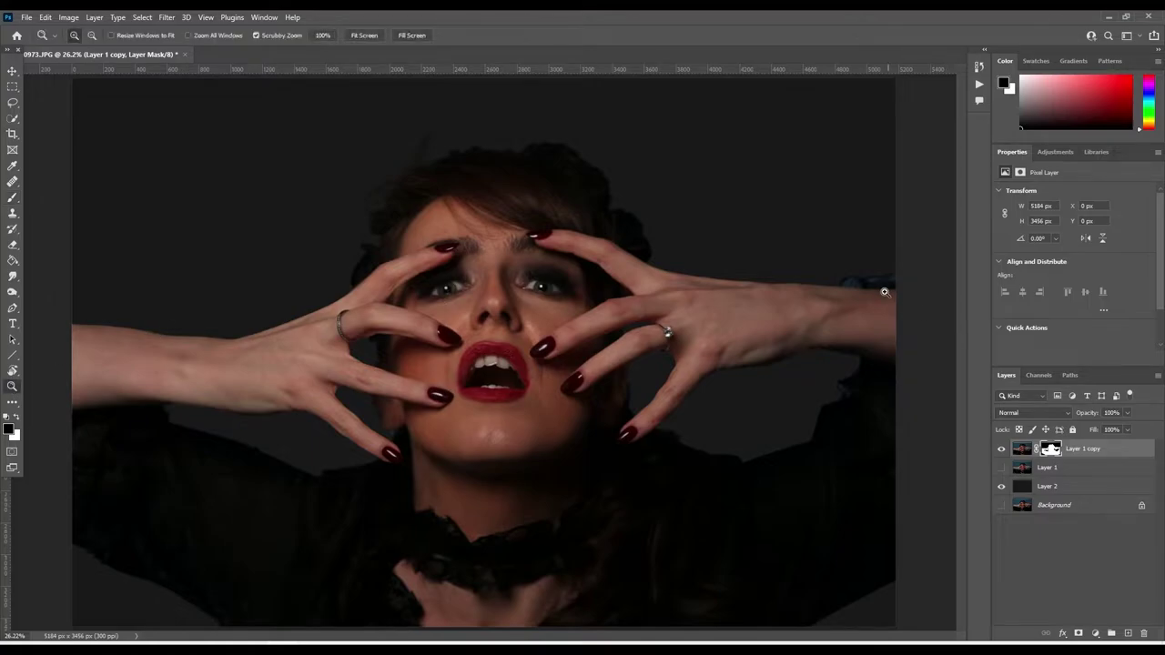
click(887, 293)
mouse_move(887, 293)
mouse_down()
mouse_move(527, 383)
mouse_move(718, 366)
mouse_up()
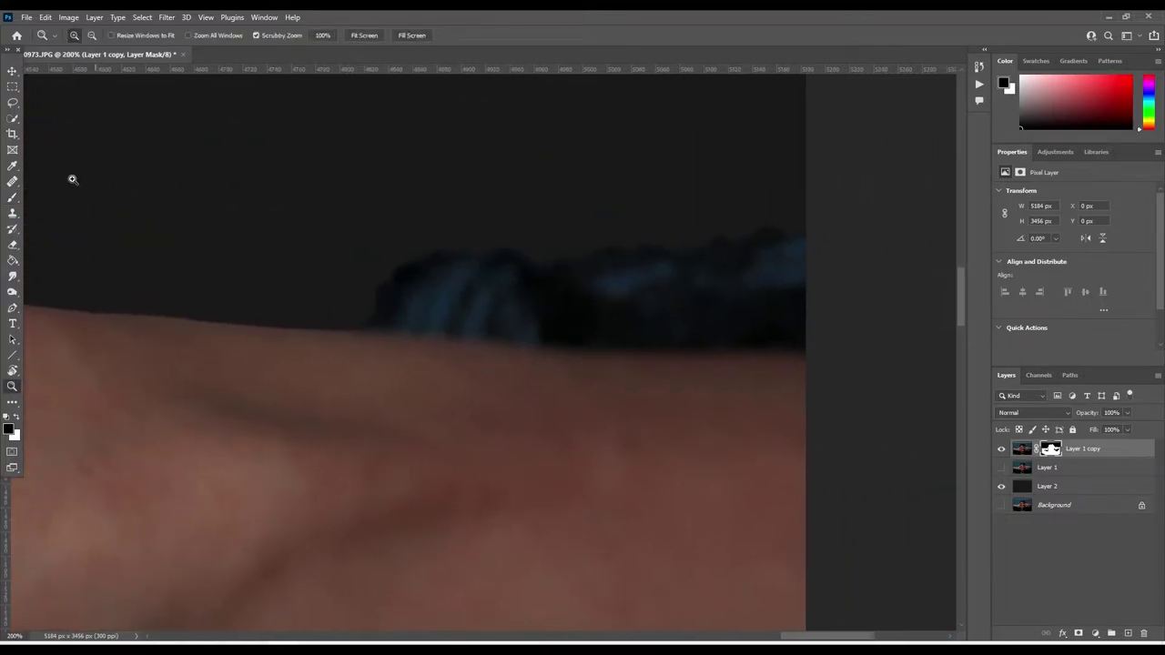
click(12, 197)
key(Return)
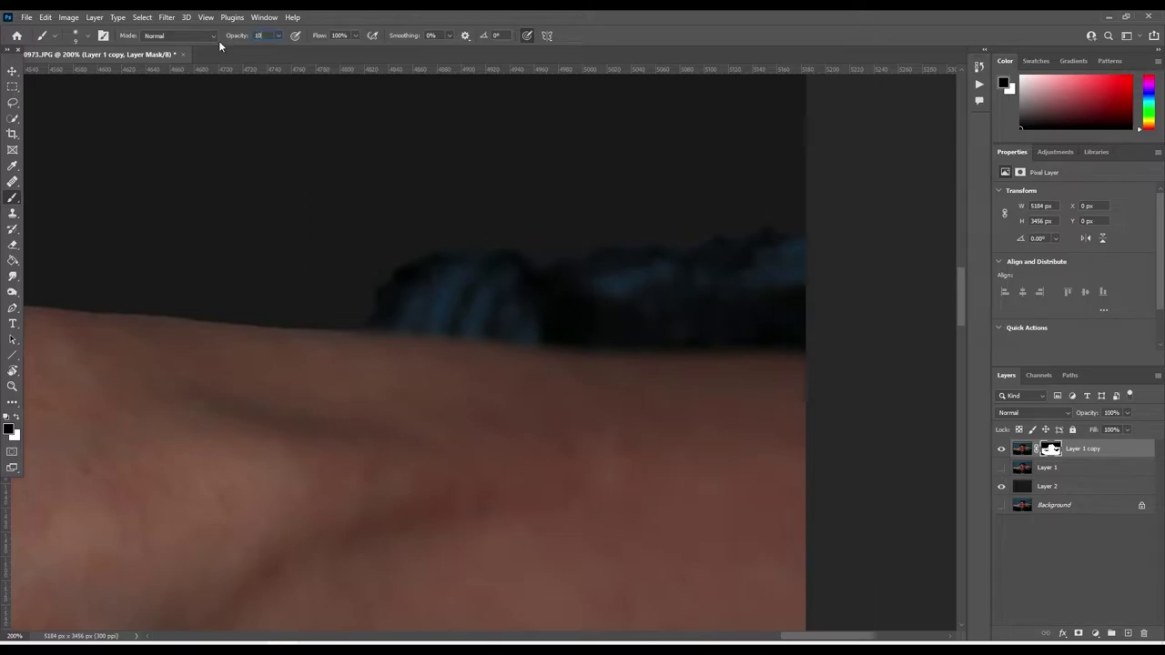
key(bracketright)
key(bracketright)
key(bracketright)
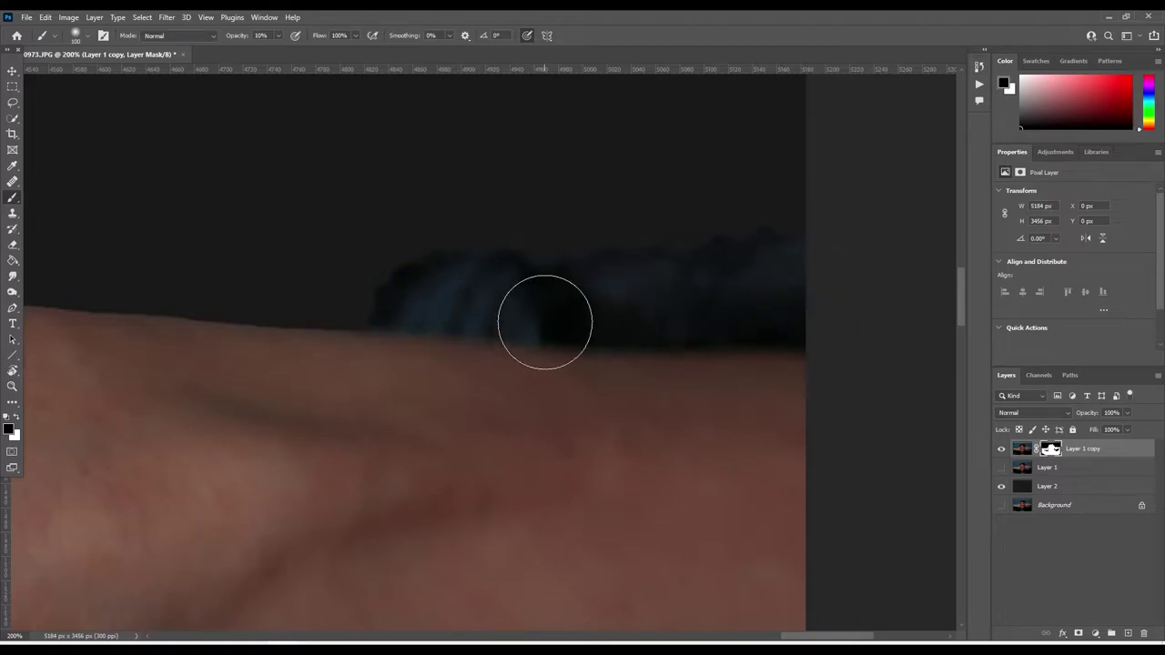
key(bracketleft)
key(bracketleft)
key(bracketleft)
key(bracketleft)
key(bracketleft)
key(bracketleft)
key(bracketleft)
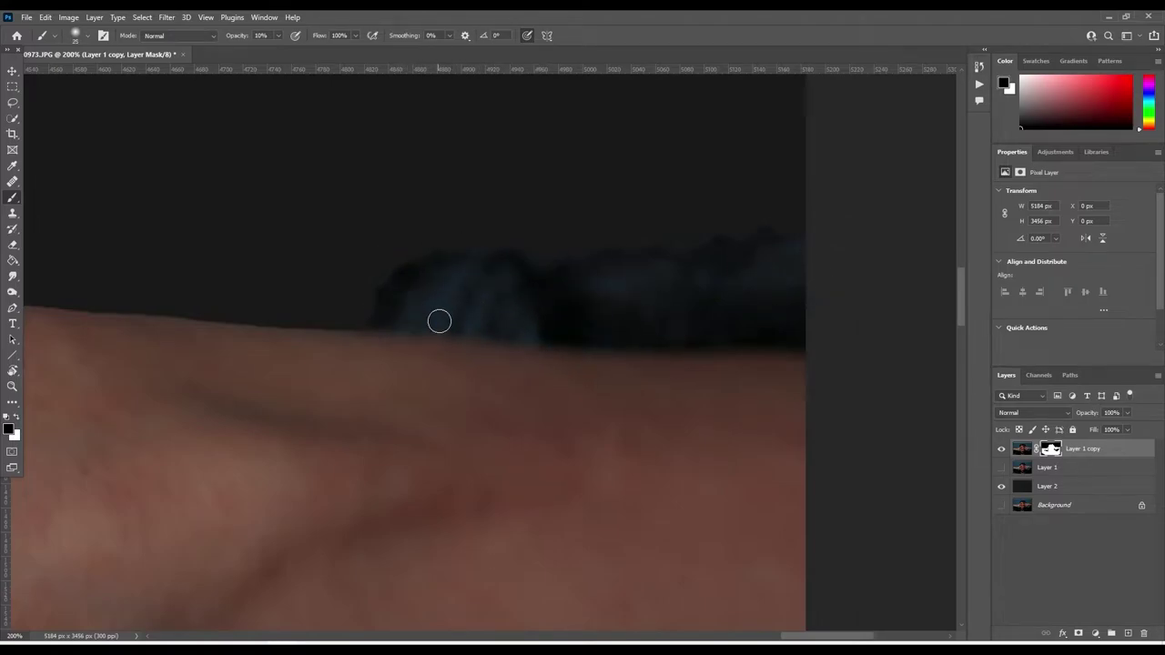
key(bracketleft)
key(bracketleft)
key(])
key(ctrl+0)
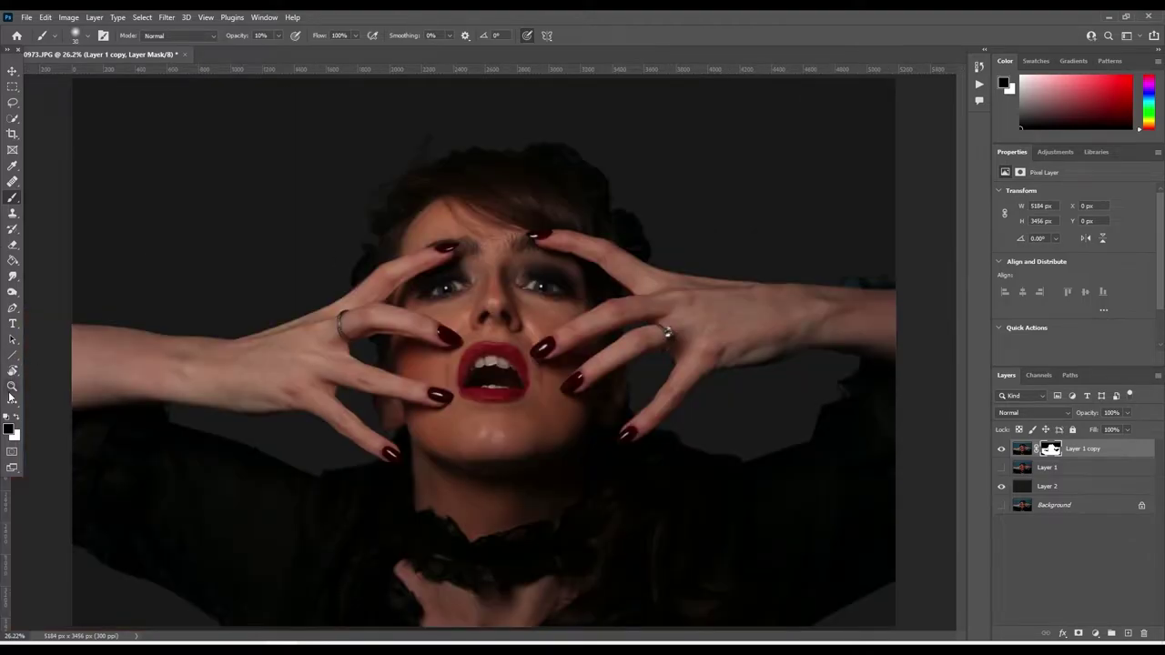
Step: At 200% zoom, smooth the jagged shoulder mask edge with a 15 px black brush
click(12, 385)
mouse_move(837, 372)
mouse_down()
mouse_move(923, 536)
mouse_move(697, 359)
mouse_move(634, 471)
mouse_up()
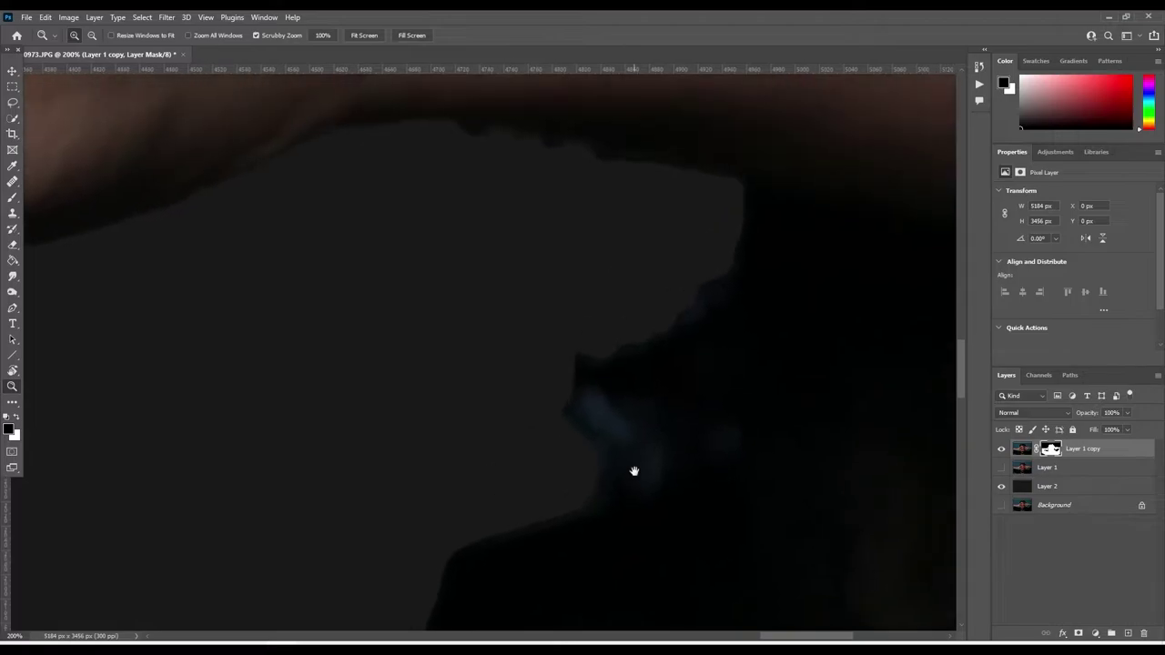
key(b)
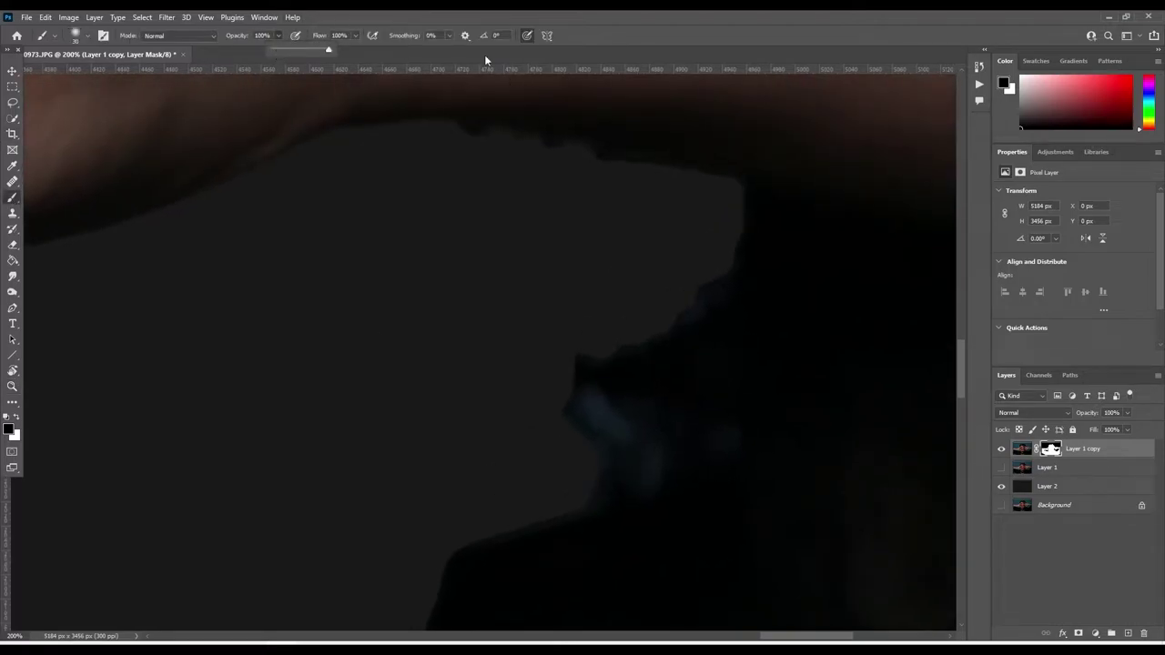
key(bracketleft)
key(bracketleft)
key(bracketleft)
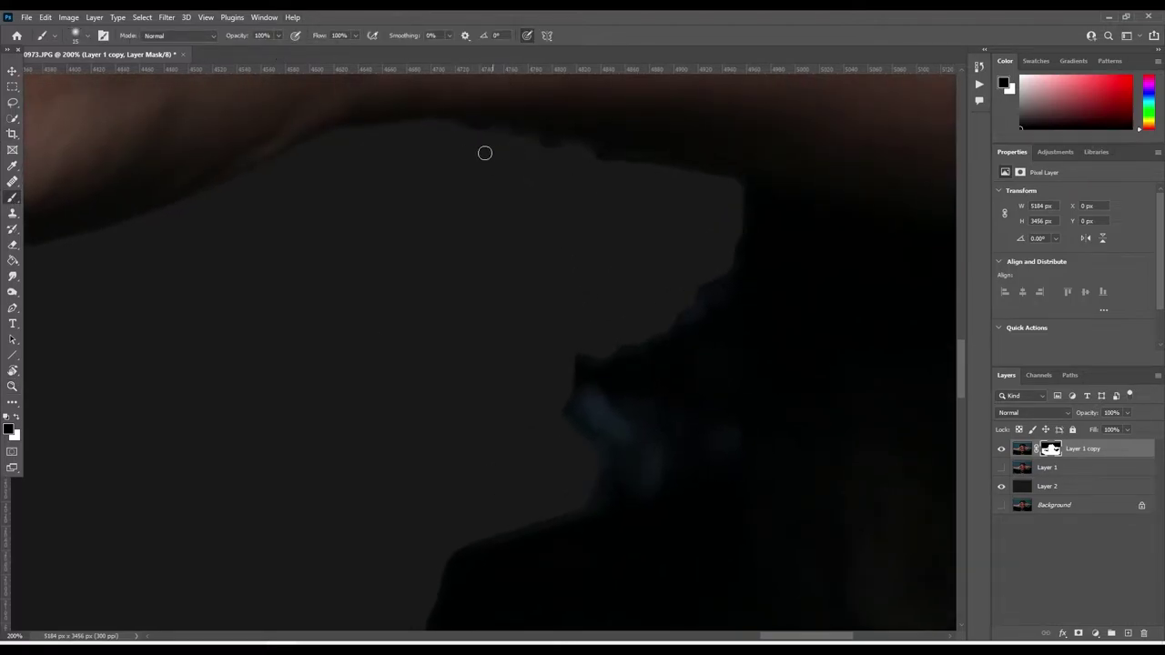
drag(712, 290, 689, 306)
mouse_move(570, 424)
mouse_down()
mouse_move(566, 401)
mouse_move(595, 395)
mouse_move(572, 416)
mouse_move(608, 414)
mouse_move(608, 491)
mouse_move(683, 436)
mouse_up()
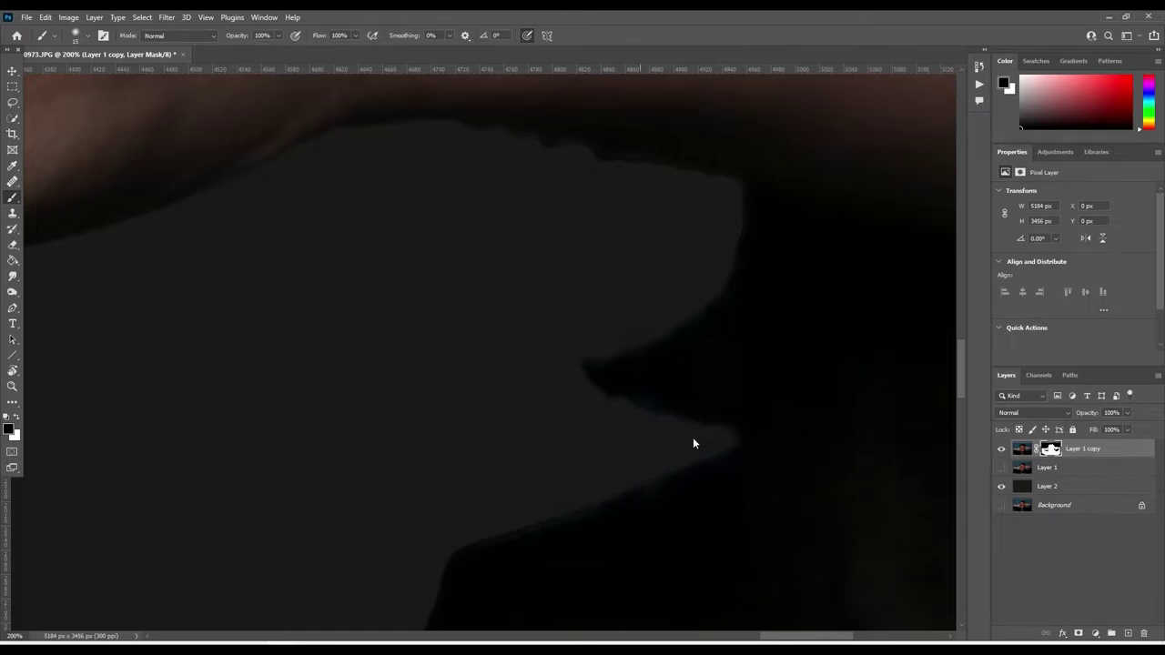
key(ctrl+0)
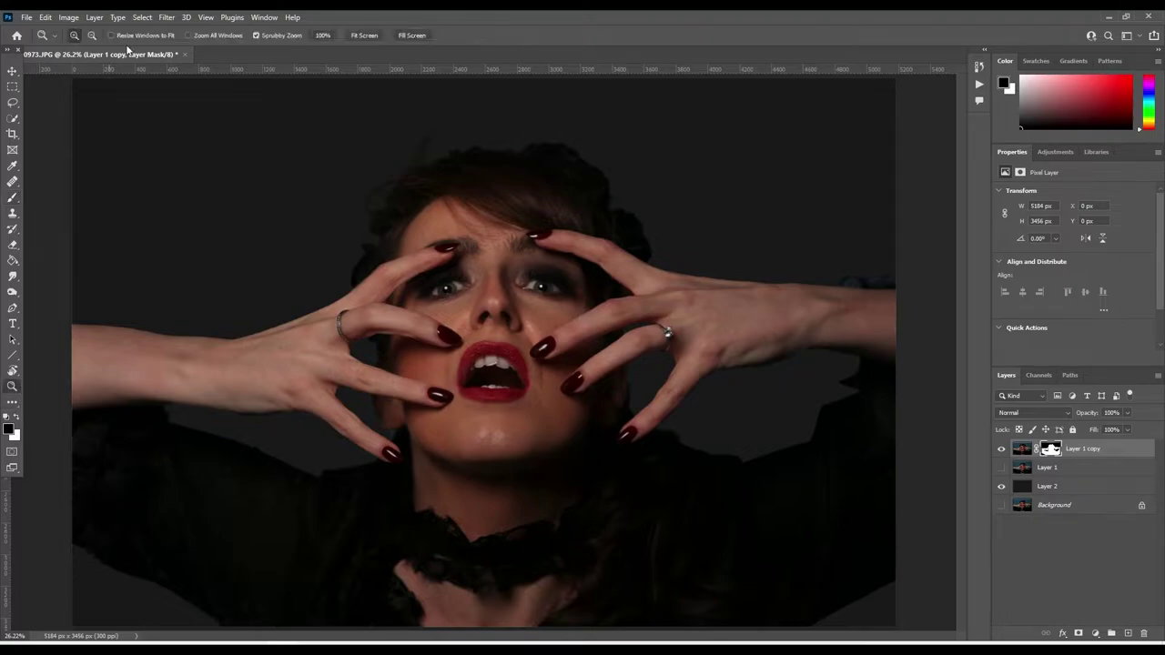
Step: Zoom to 300% on the forearm and paint out the bluish halo along the arm's underside
drag(178, 425, 85, 416)
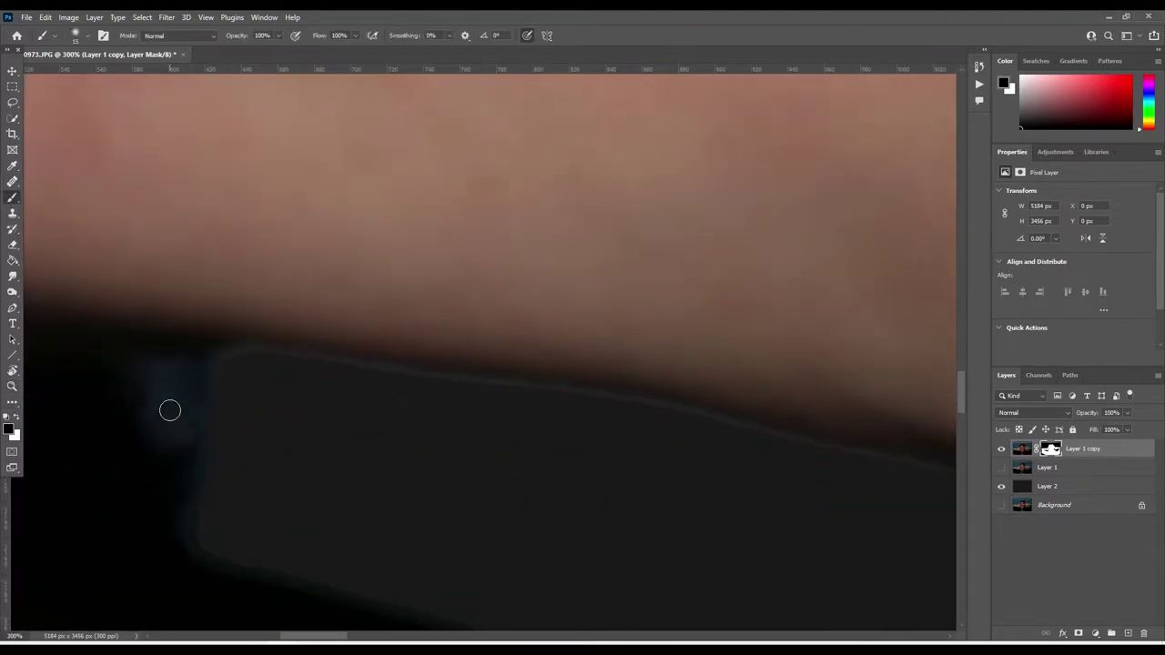
mouse_move(195, 398)
mouse_down()
mouse_move(204, 541)
mouse_move(208, 450)
mouse_move(156, 416)
mouse_move(216, 362)
mouse_move(217, 375)
mouse_move(278, 358)
mouse_move(457, 382)
mouse_move(227, 354)
mouse_move(531, 392)
mouse_move(518, 400)
mouse_move(634, 424)
mouse_move(684, 416)
mouse_move(917, 467)
mouse_up()
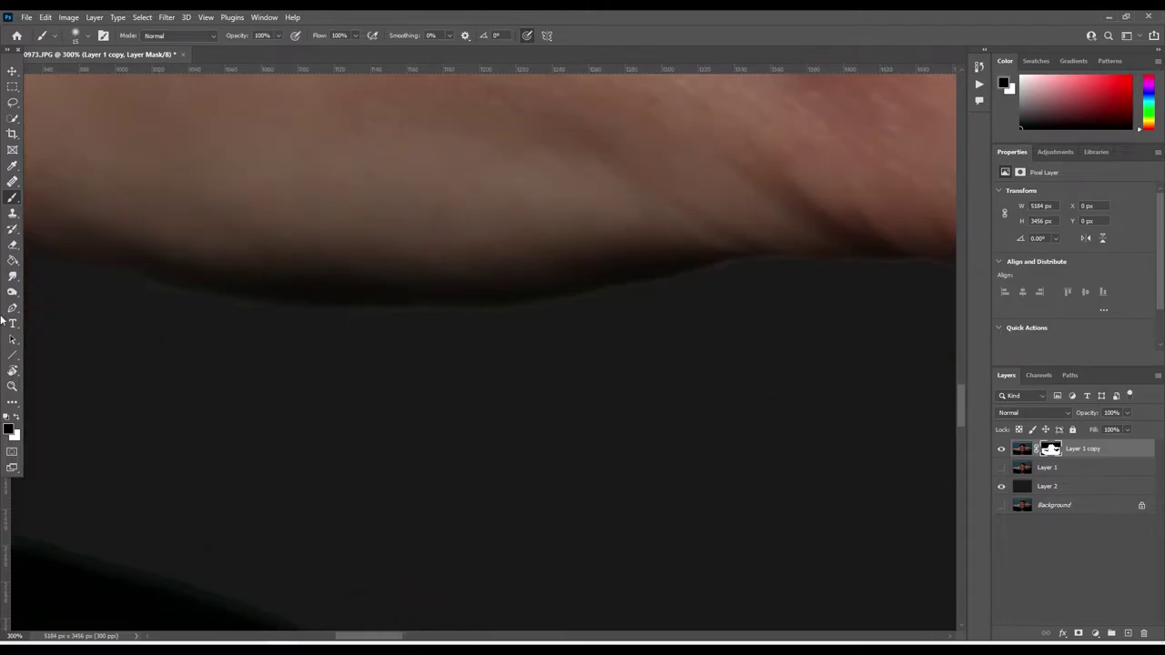
drag(759, 487, 11, 300)
drag(722, 301, 307, 480)
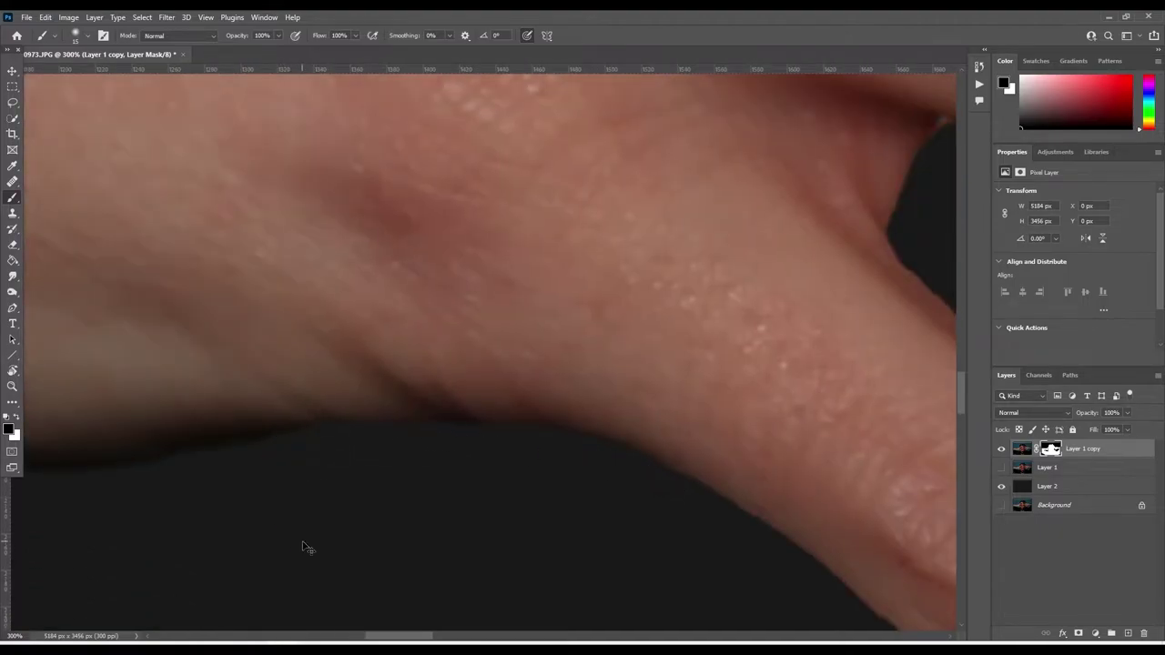
key(ctrl+0)
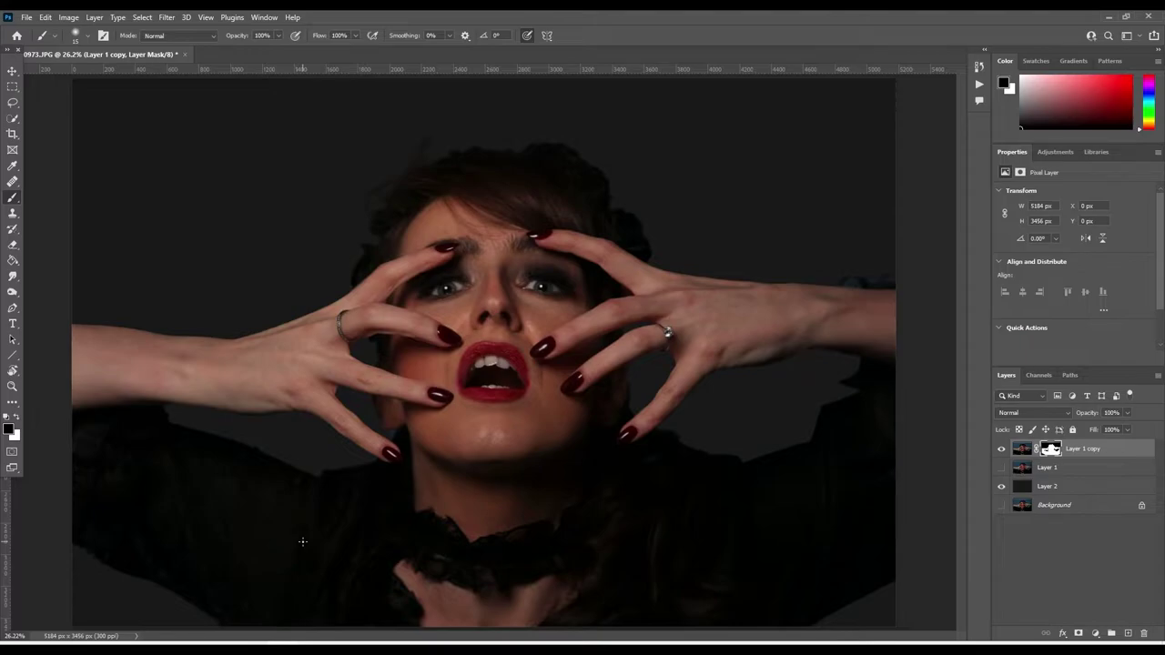
key(ctrl+2)
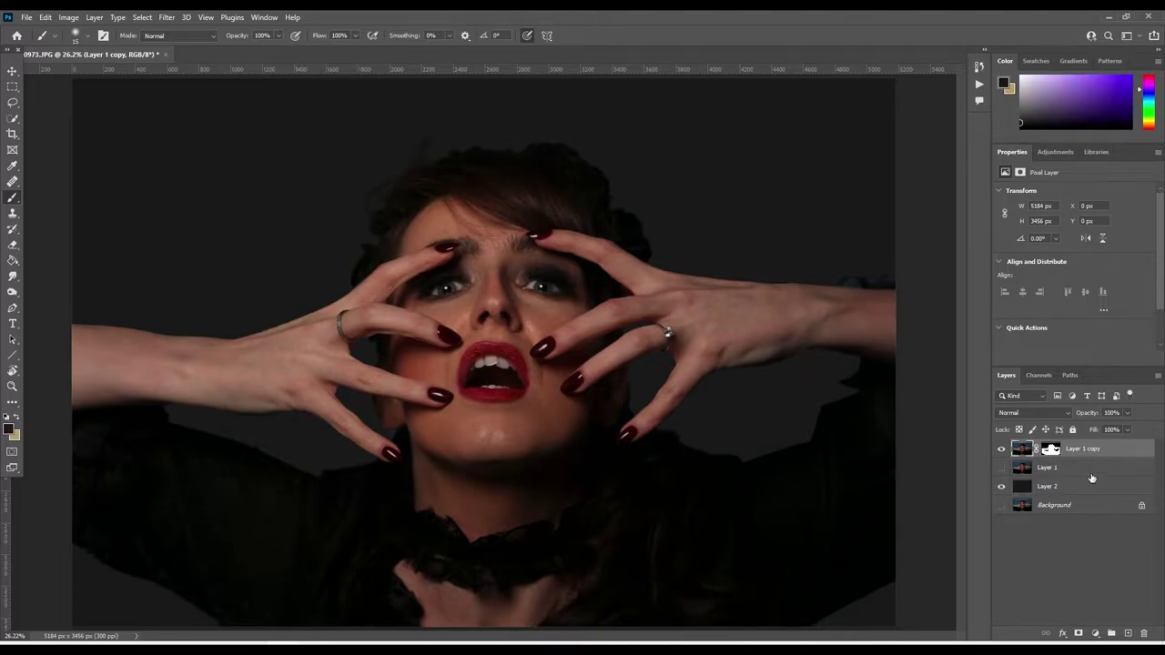
Step: Stamp all visible layers into Layer 3 and add a Curves adjustment layer
key(ctrl+shift+alt+e)
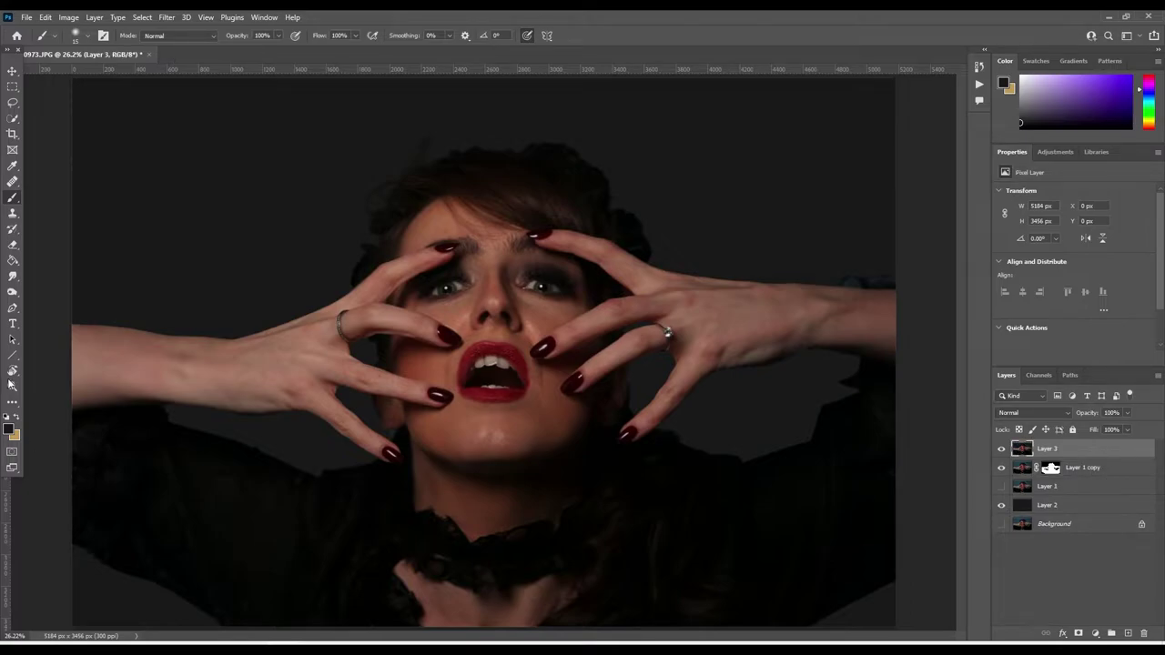
key(z)
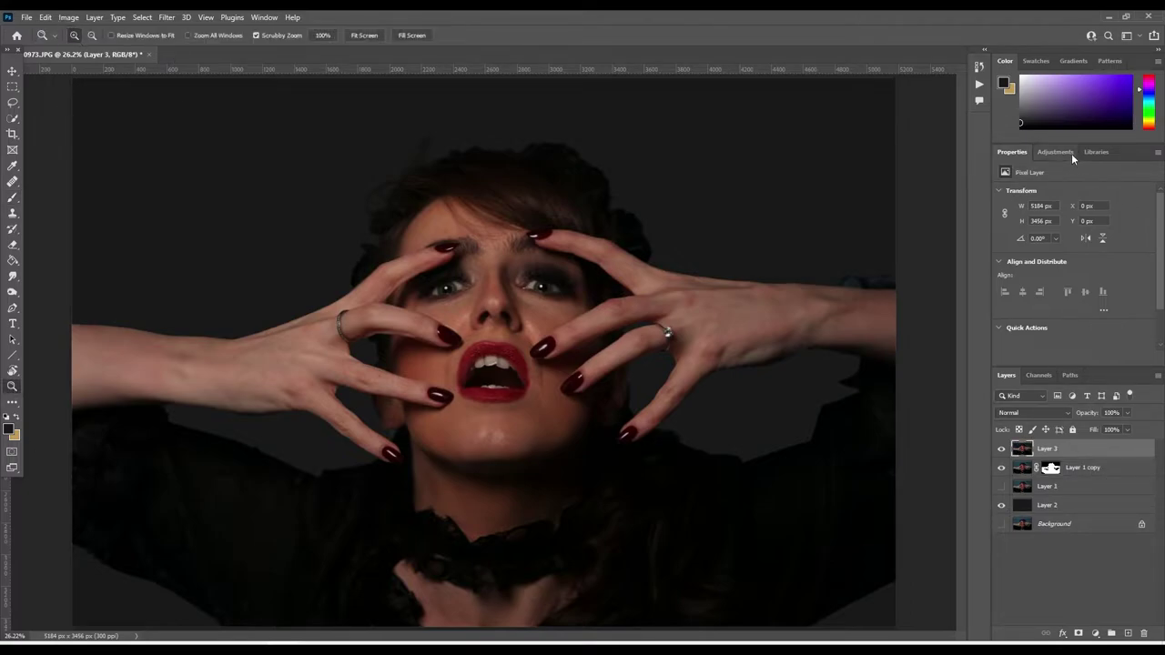
click(1070, 153)
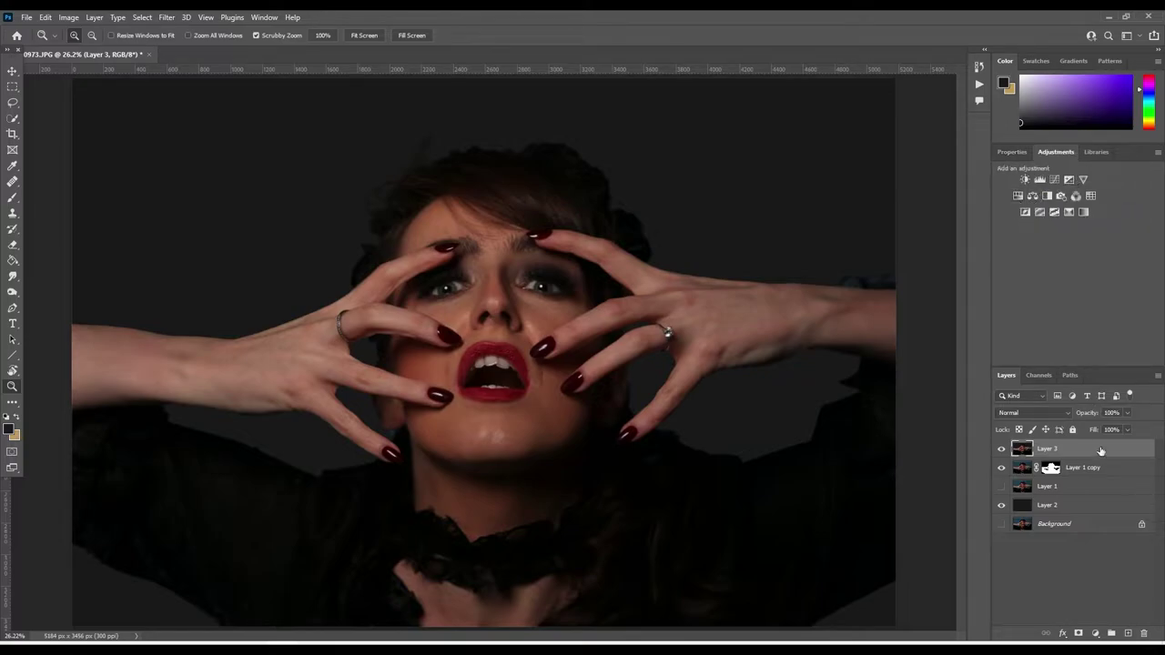
click(1054, 179)
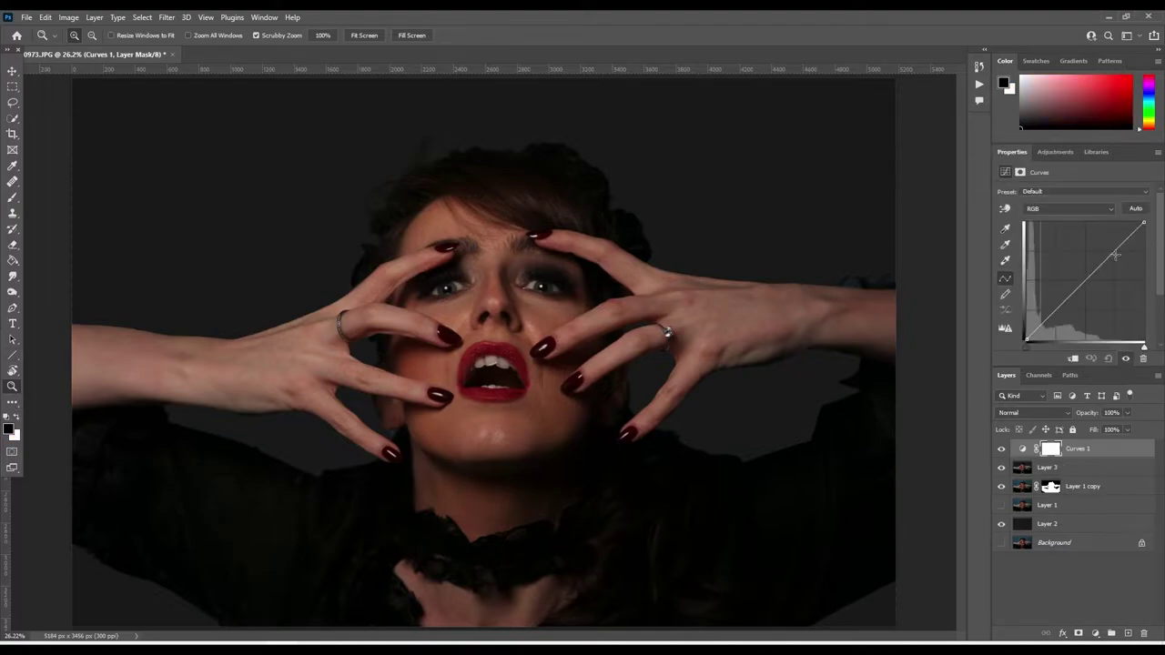
Step: Pull the curve's top-right point down to darken the portrait almost to black
drag(1116, 254, 1121, 261)
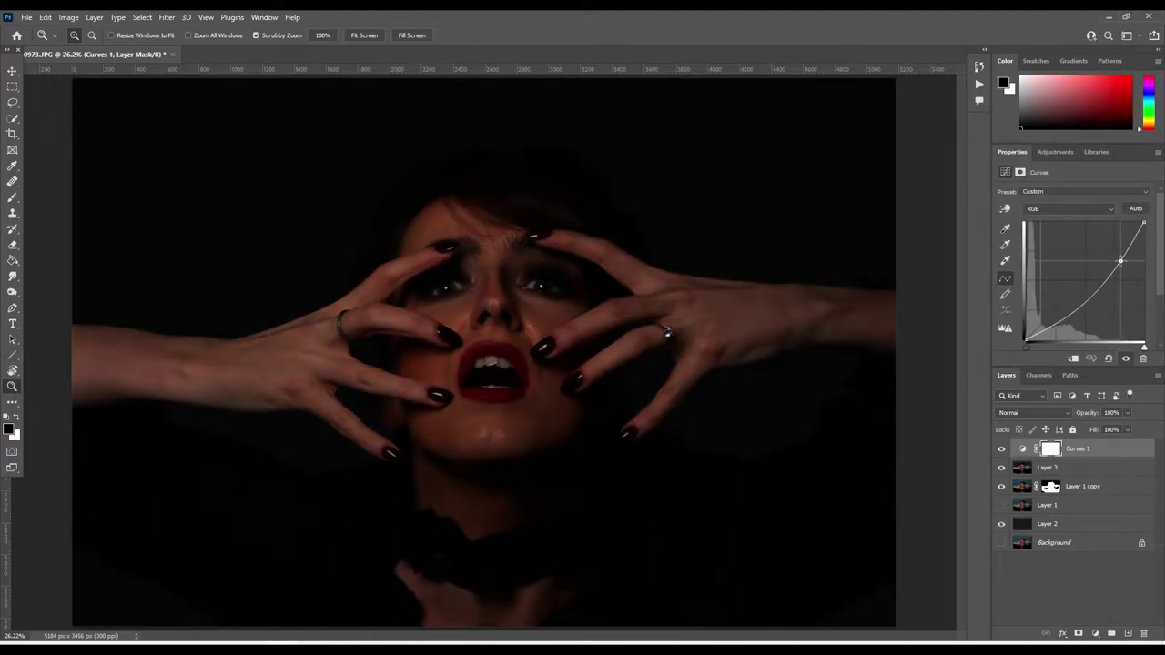
click(1108, 357)
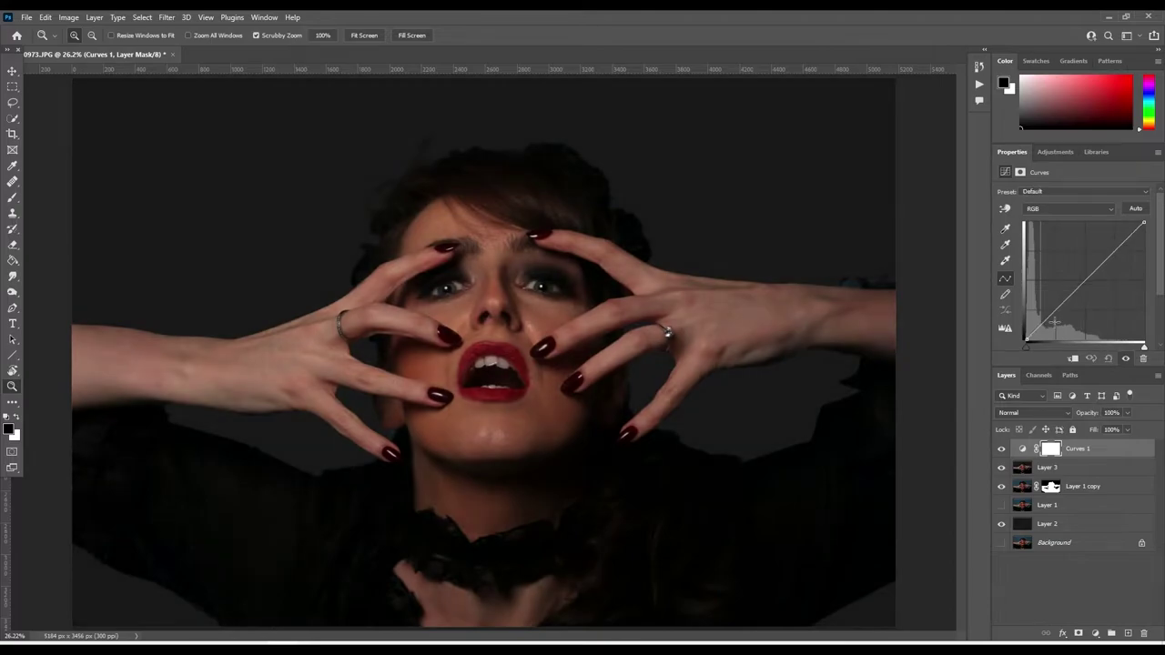
drag(1053, 320, 1057, 322)
click(1109, 358)
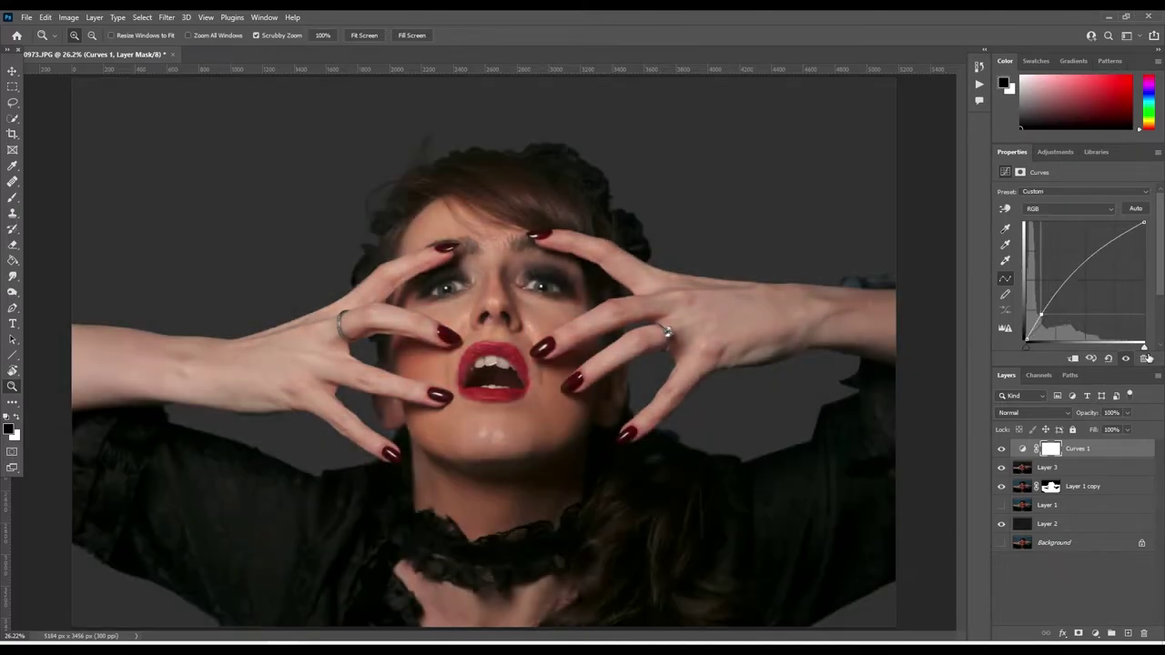
drag(1145, 222, 1160, 319)
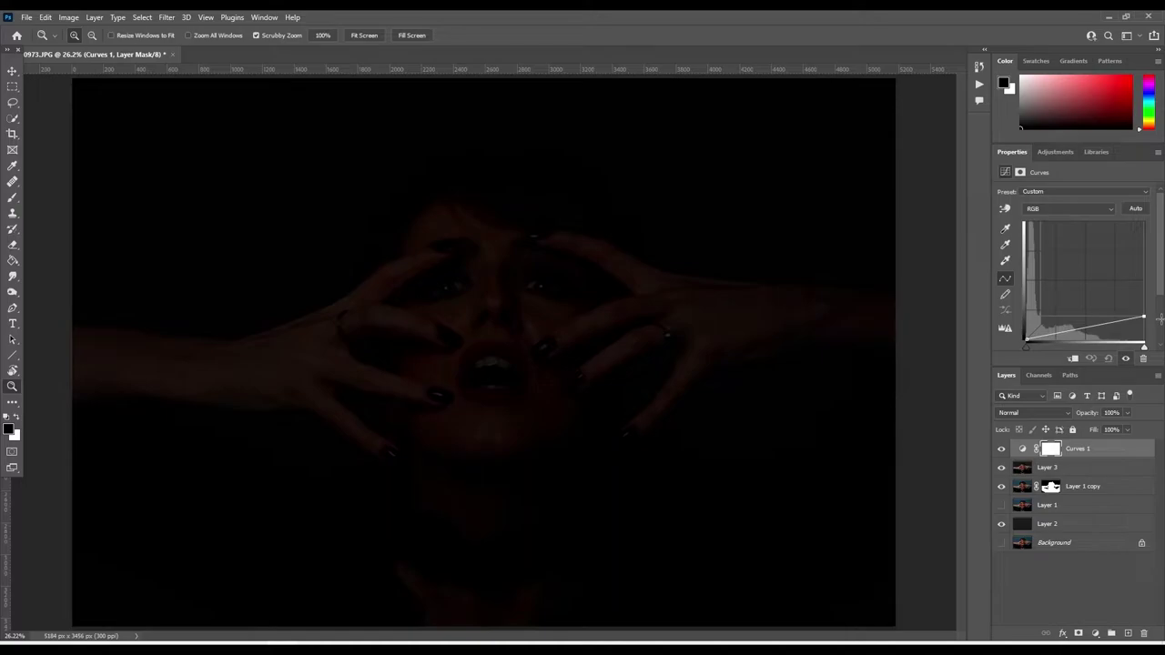
click(13, 198)
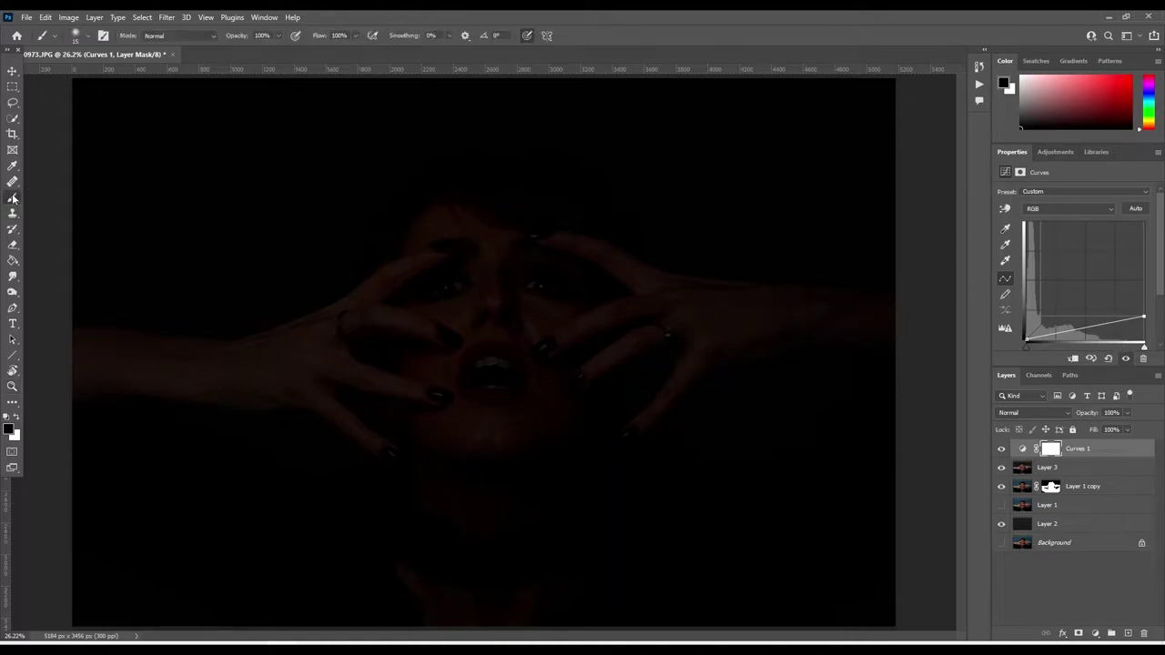
Step: Set the brush to 50% opacity and paint the Curves 1 mask over the face and hands
double_click(15, 422)
text(50)
key(Return)
mouse_move(442, 252)
mouse_down()
mouse_move(463, 260)
mouse_move(536, 416)
mouse_move(537, 259)
mouse_move(463, 307)
mouse_up()
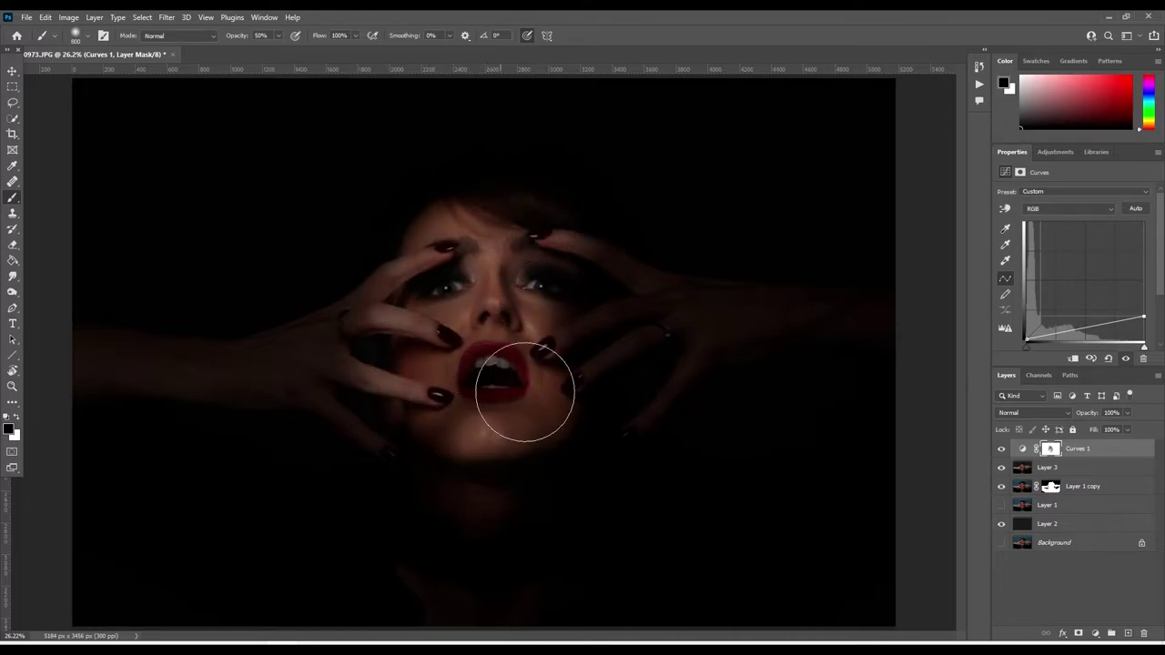
Step: Lower Curves 1 to 50% opacity and reveal the forehead on its mask
click(1128, 413)
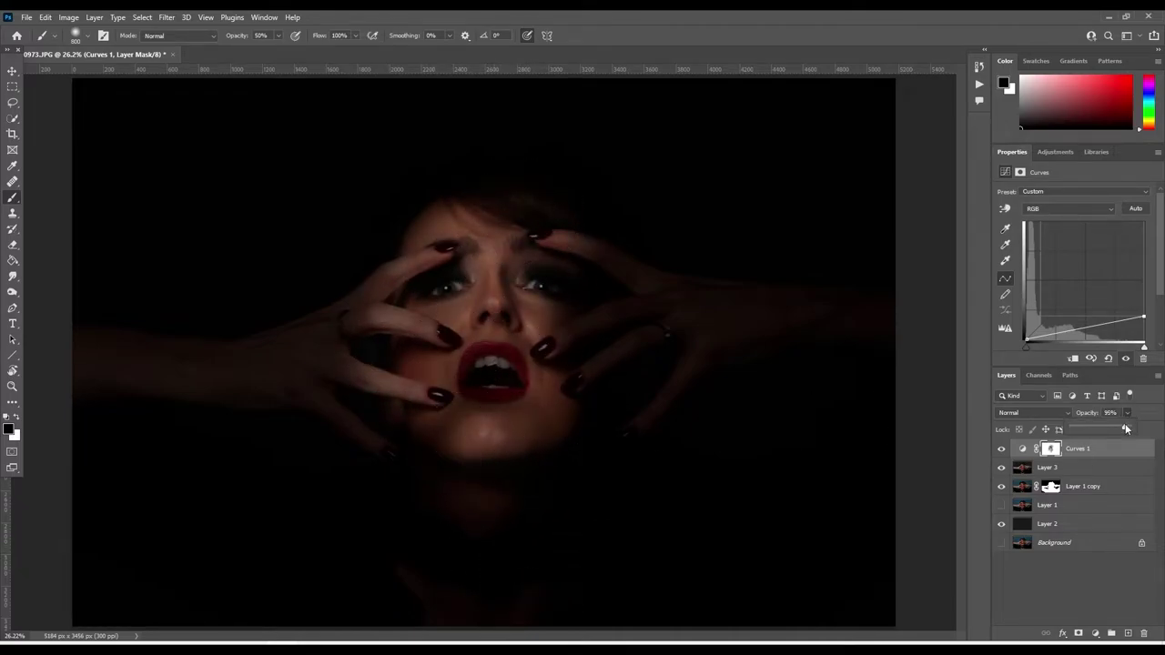
drag(1126, 429, 1111, 430)
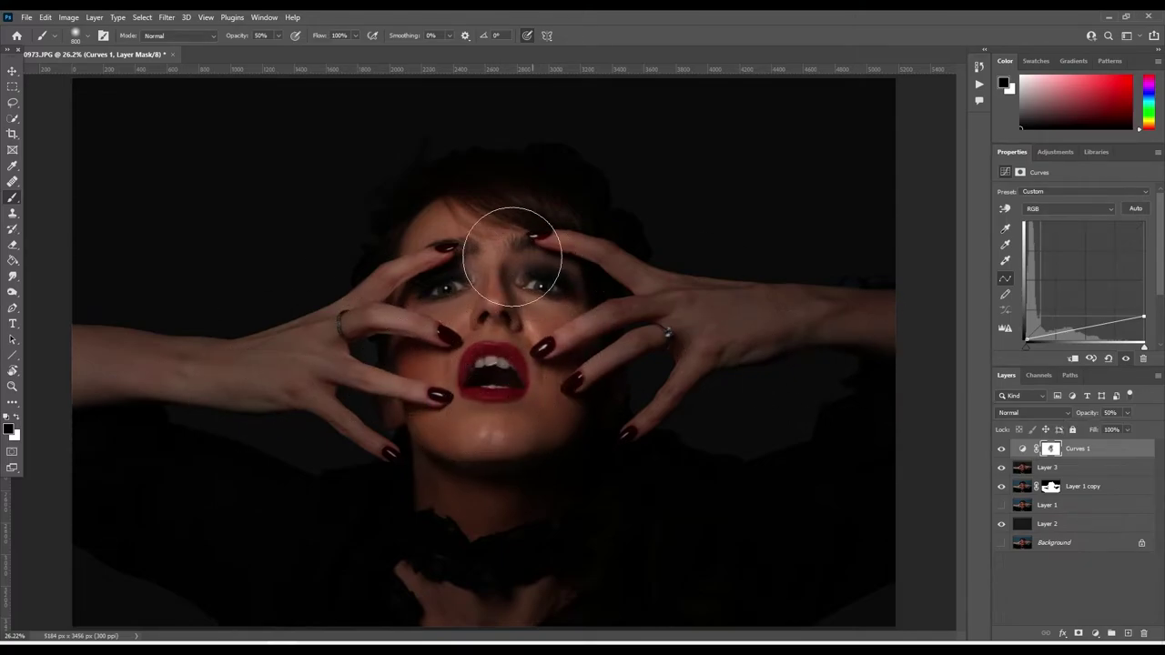
drag(486, 203, 546, 221)
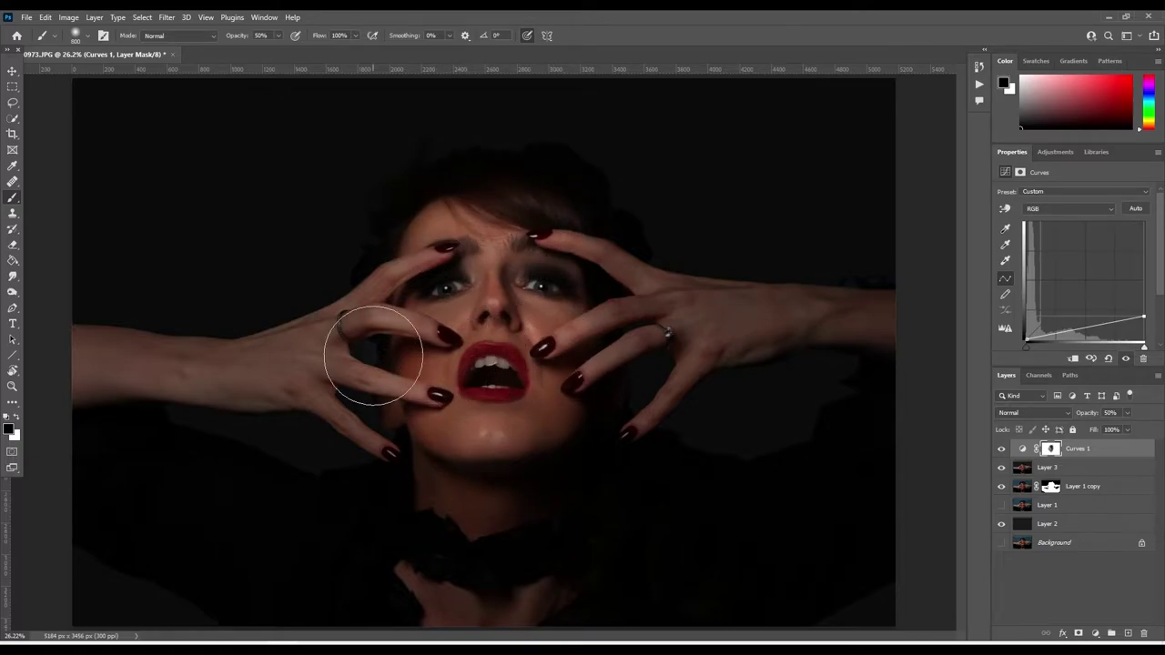
click(1121, 450)
click(1050, 449)
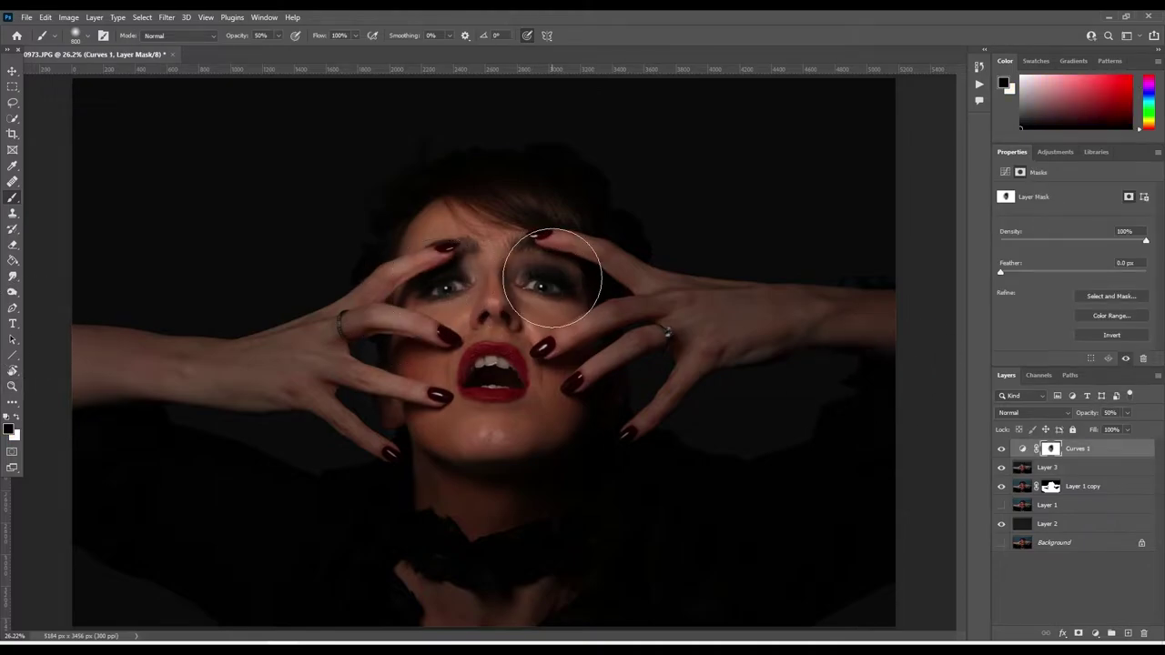
Step: Zoom to 200% on the eyes, add Layer 4, and set a 20 px white brush at 100% opacity
click(12, 386)
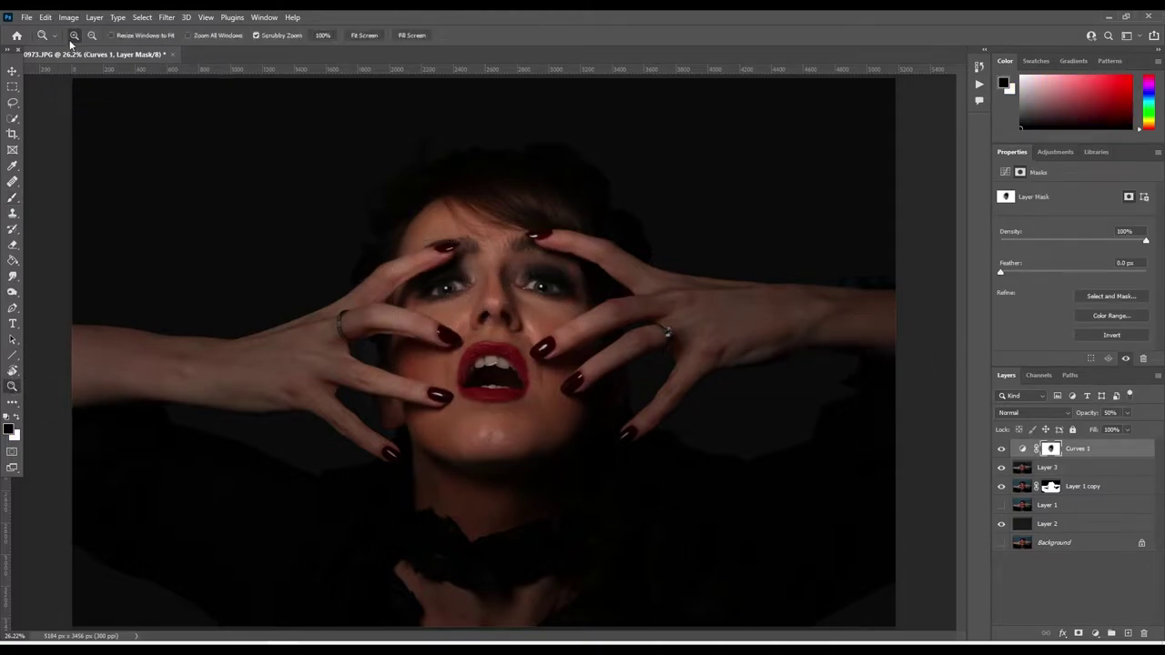
drag(482, 280, 546, 280)
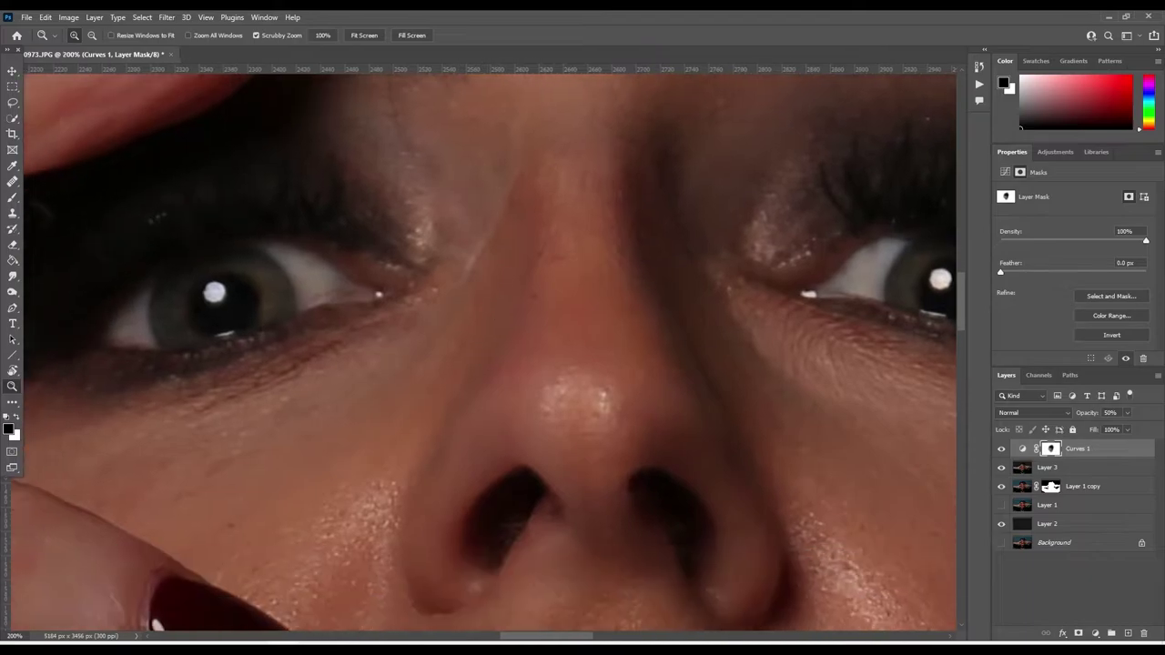
click(1128, 633)
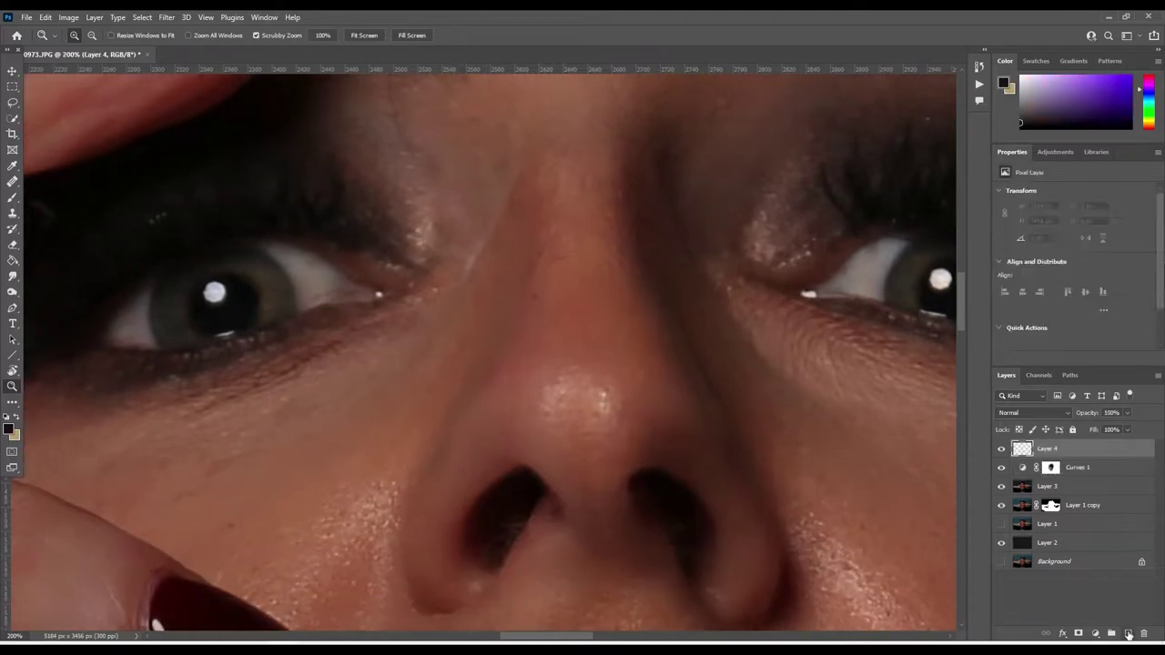
click(12, 198)
click(64, 196)
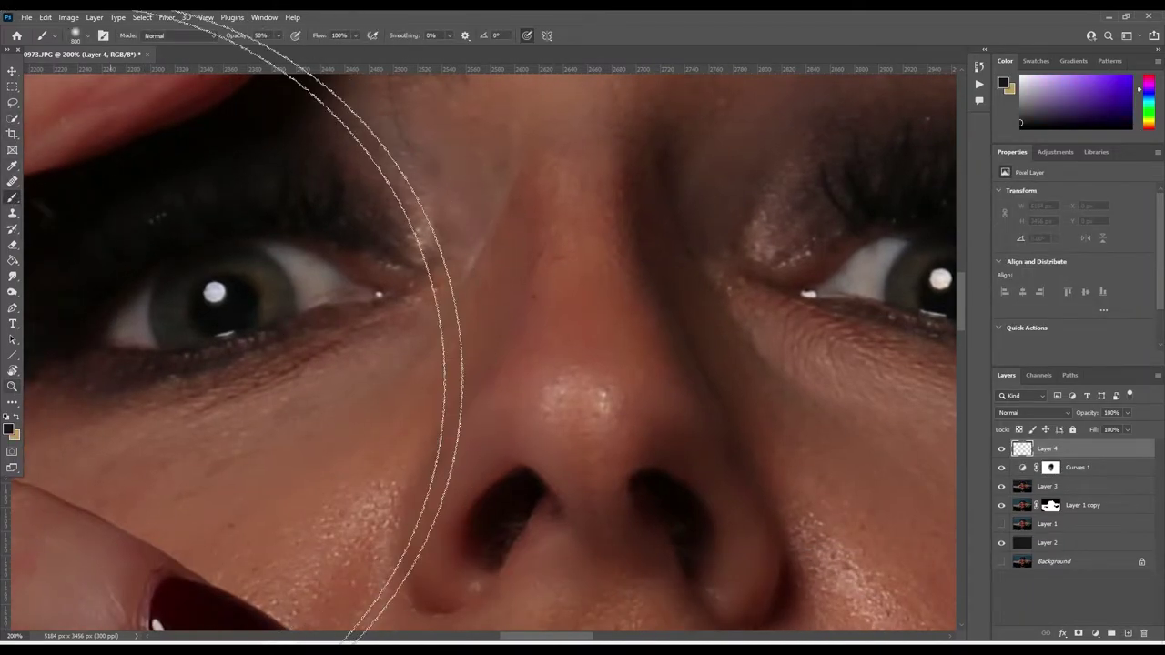
key(d)
click(19, 418)
key(bracketleft)
key(bracketleft)
key(bracketleft)
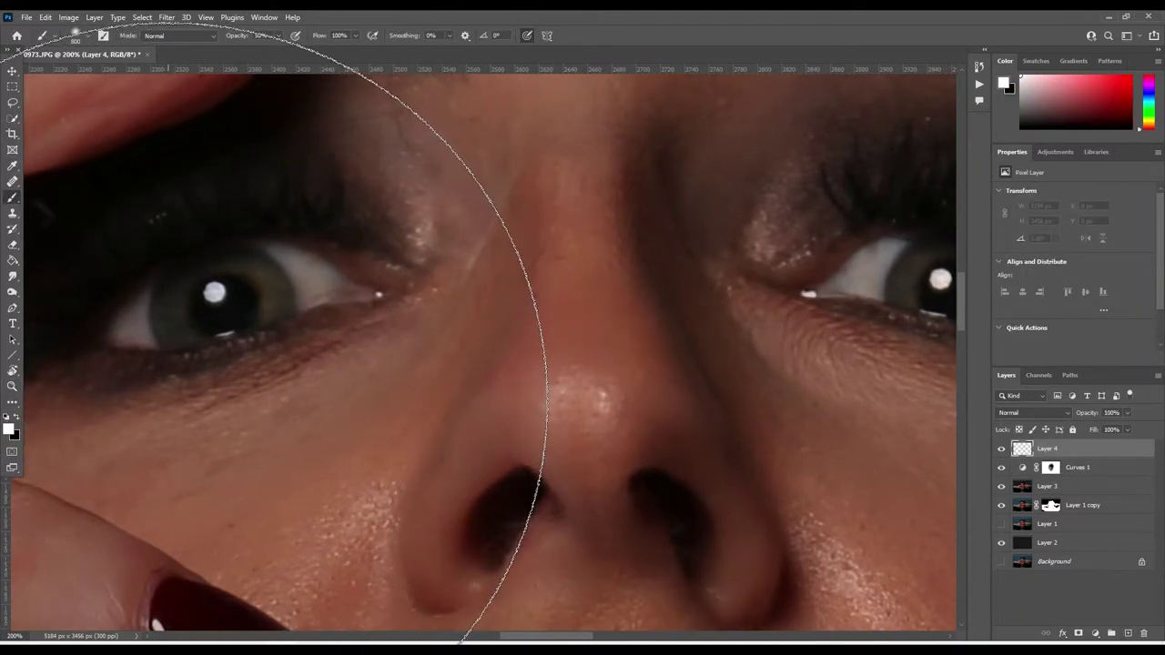
drag(281, 36, 310, 47)
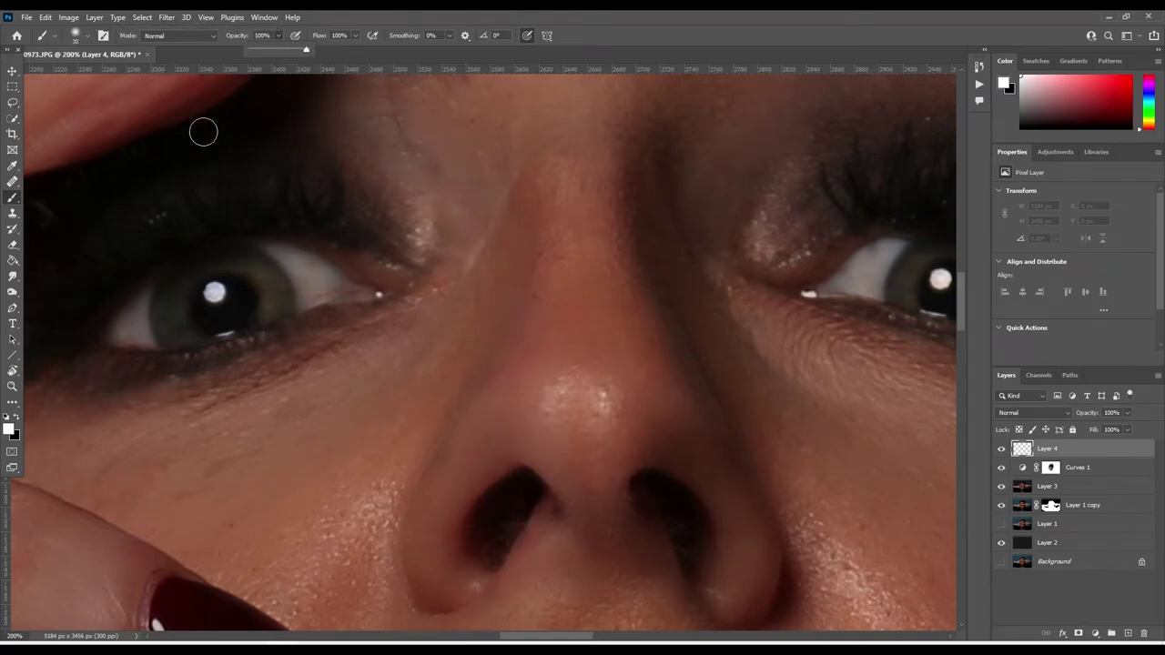
key(bracketleft)
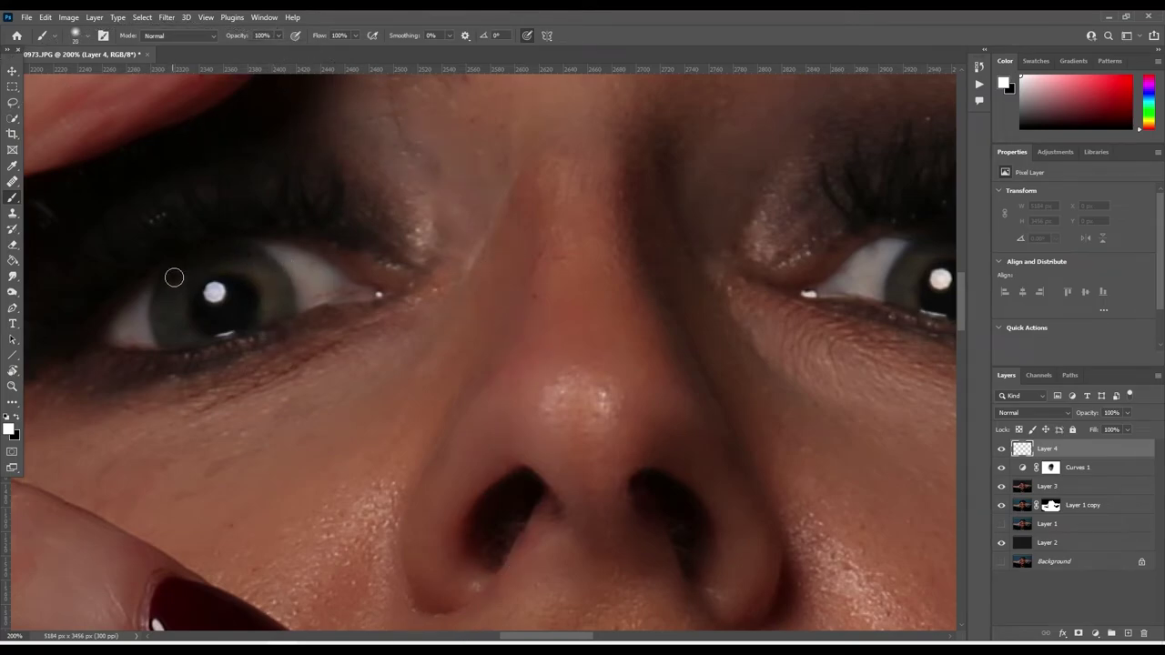
Step: Paint the left eye solid white, then the other eye's sclera, undoing an overreaching stroke
mouse_move(172, 272)
mouse_down()
mouse_move(179, 333)
mouse_move(221, 307)
mouse_up()
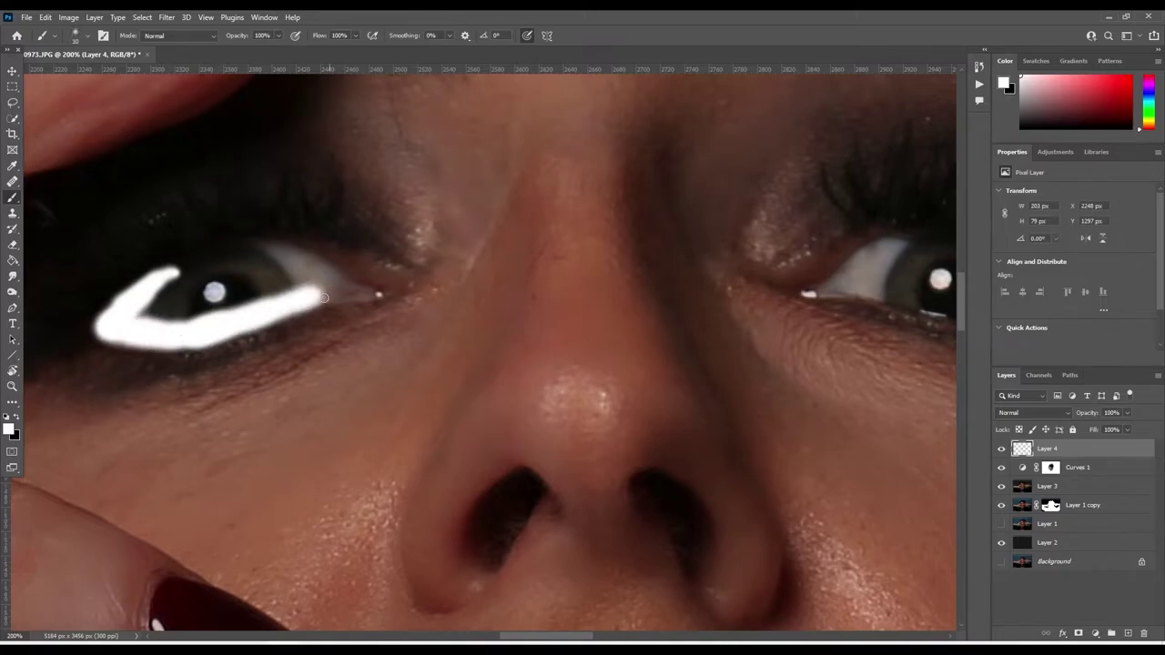
mouse_move(323, 297)
mouse_down()
mouse_move(333, 295)
mouse_move(323, 269)
mouse_move(245, 248)
mouse_move(157, 273)
mouse_move(135, 298)
mouse_move(227, 255)
mouse_move(187, 265)
mouse_move(309, 264)
mouse_move(264, 288)
mouse_move(238, 280)
mouse_move(173, 295)
mouse_move(261, 312)
mouse_move(182, 333)
mouse_move(307, 299)
mouse_move(180, 328)
mouse_up()
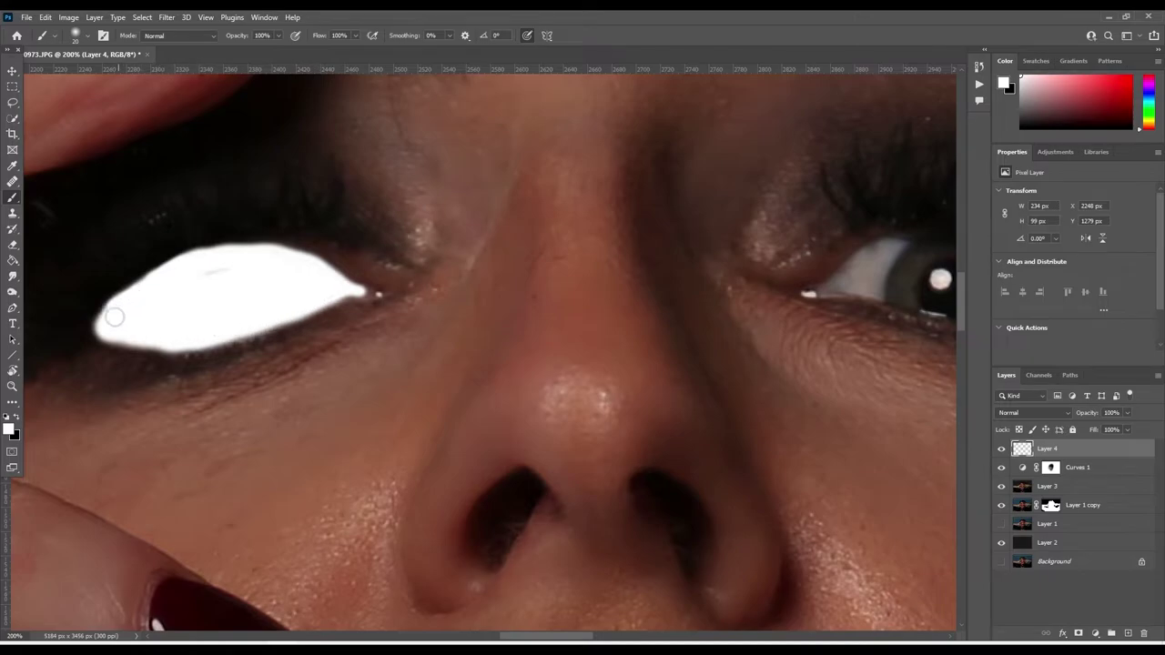
drag(114, 316, 257, 267)
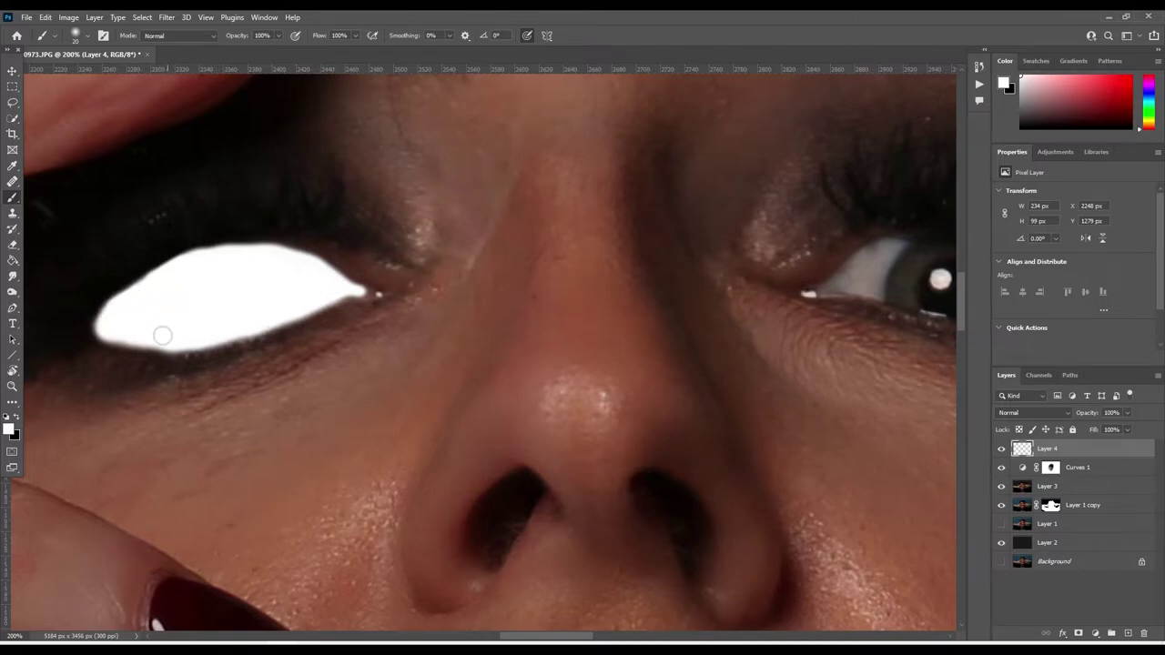
drag(162, 335, 126, 305)
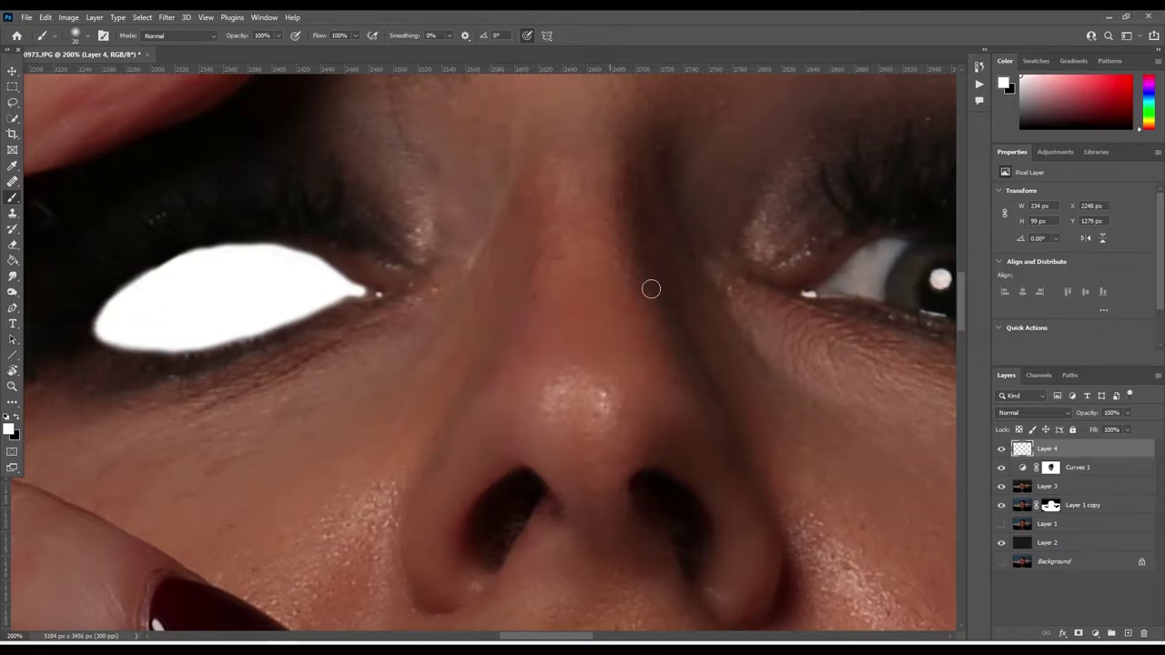
drag(715, 319, 343, 334)
mouse_move(519, 260)
mouse_down()
mouse_move(477, 278)
mouse_move(465, 299)
mouse_move(529, 297)
mouse_up()
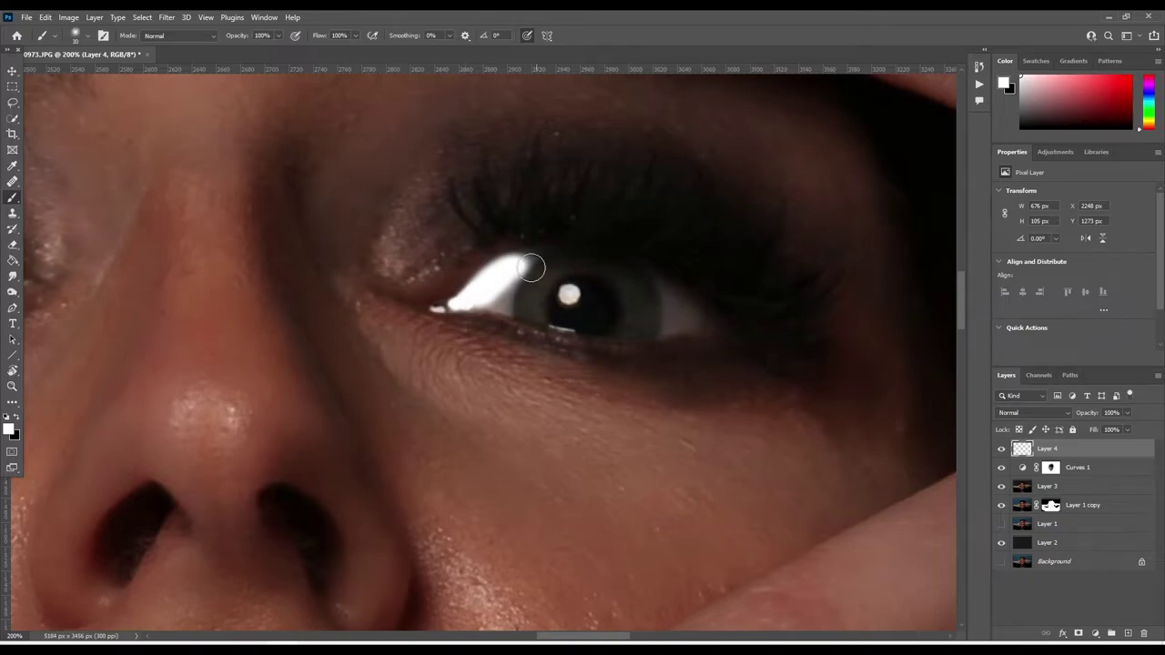
mouse_move(531, 267)
mouse_down()
mouse_move(637, 268)
mouse_move(705, 319)
mouse_move(607, 327)
mouse_move(462, 299)
mouse_move(692, 319)
mouse_move(572, 320)
mouse_move(571, 280)
mouse_move(650, 304)
mouse_move(668, 292)
mouse_move(592, 263)
mouse_move(516, 265)
mouse_move(627, 270)
mouse_move(632, 310)
mouse_up()
key(ctrl+z)
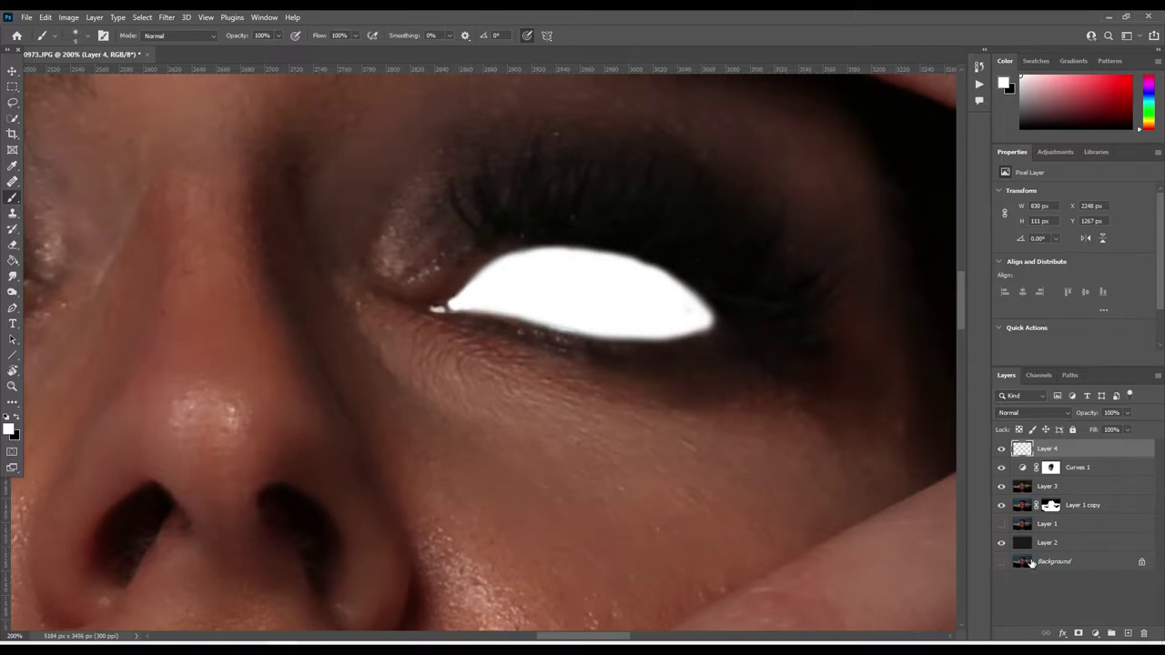
Step: Add a layer mask to Layer 4 and retarget its pixels with white as paint colour
click(1078, 634)
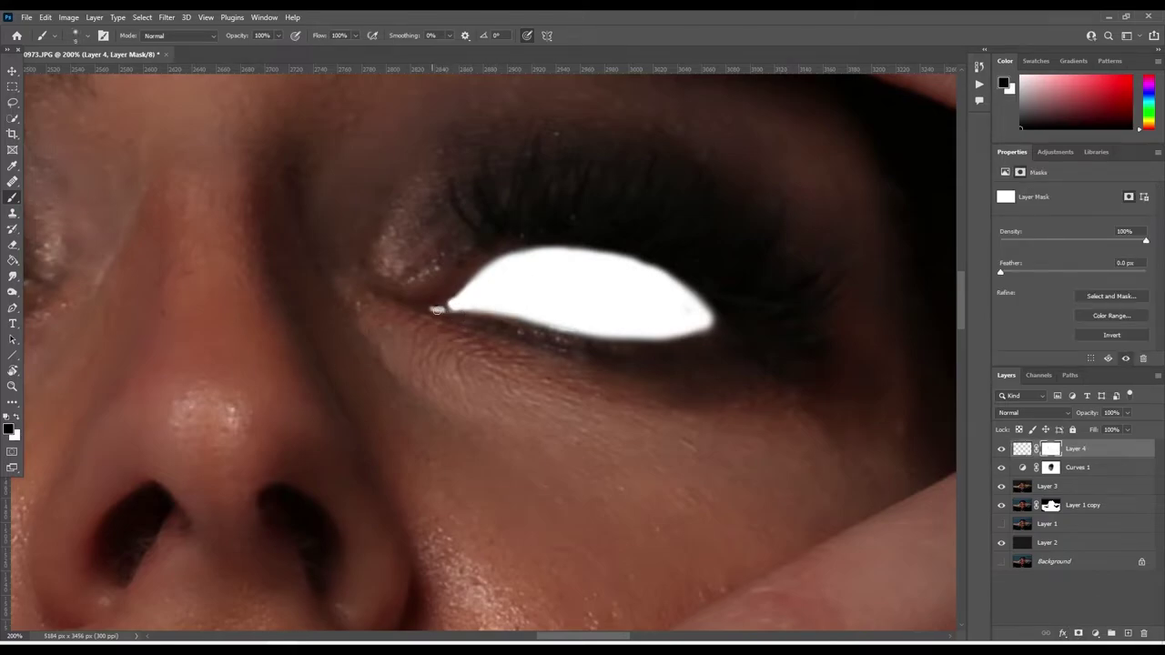
key(ctrl+2)
key(x)
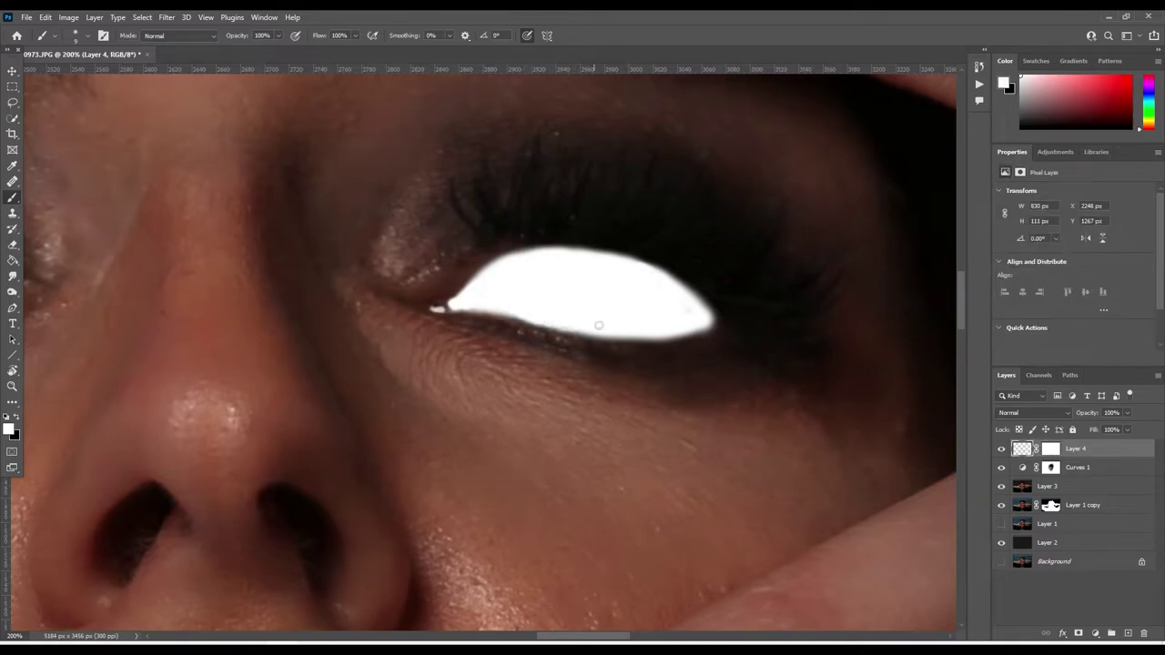
Step: Create Layer 5, set the foreground to dark grey #474747, and shade the eye's top edge
click(1127, 634)
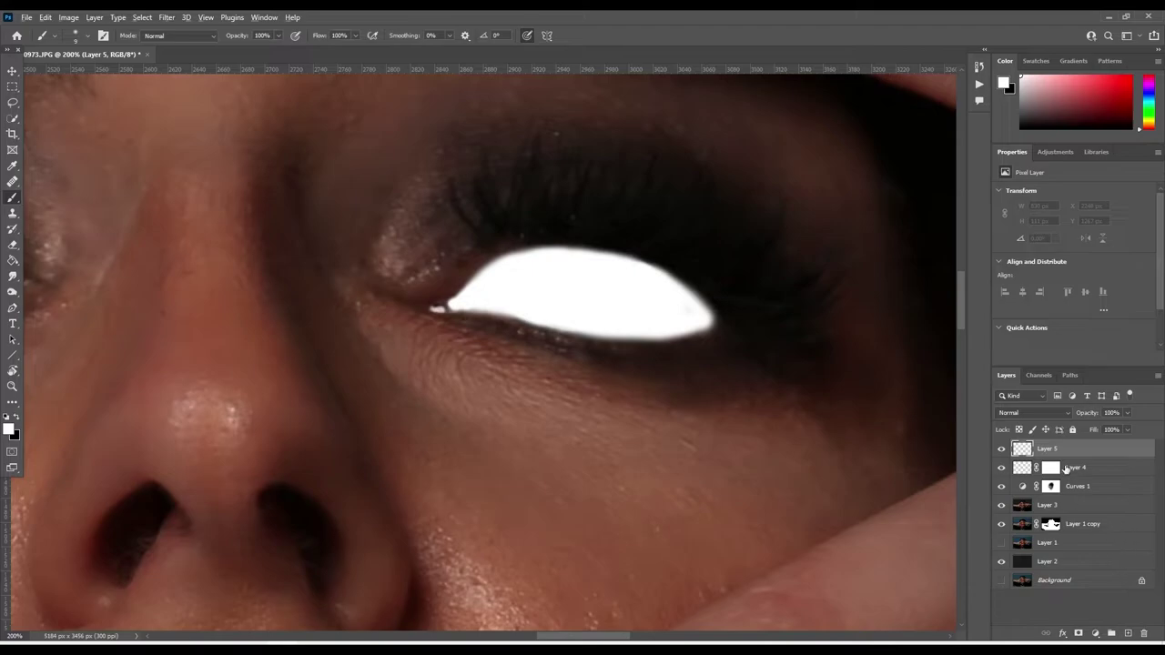
click(1003, 84)
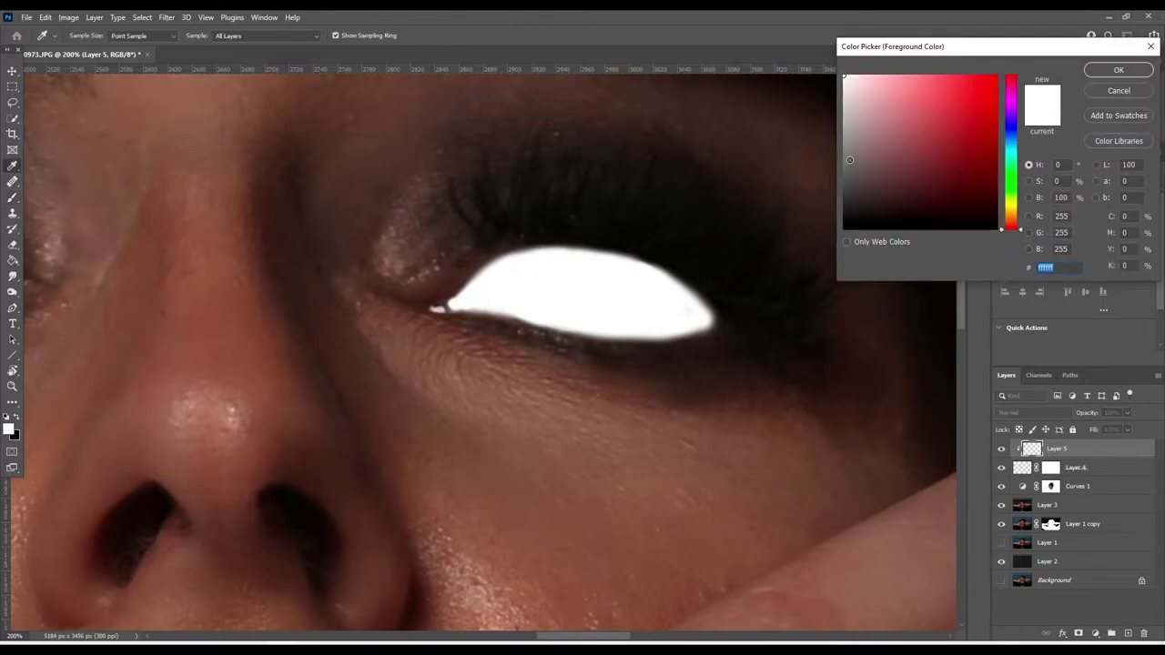
drag(849, 160, 829, 183)
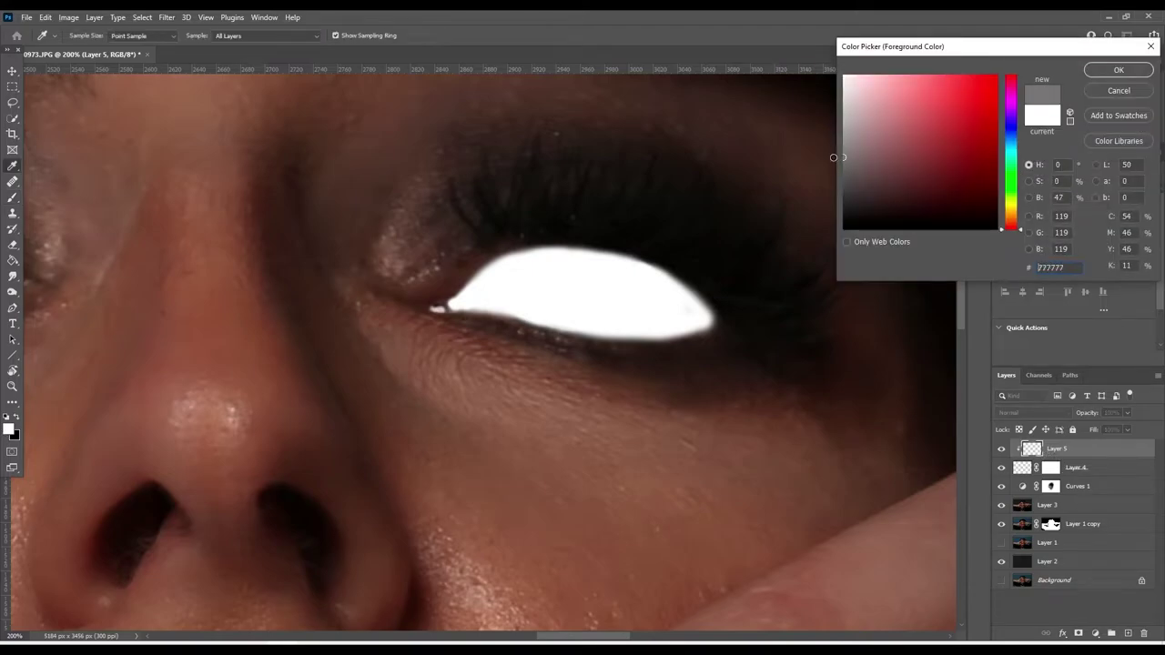
click(1119, 69)
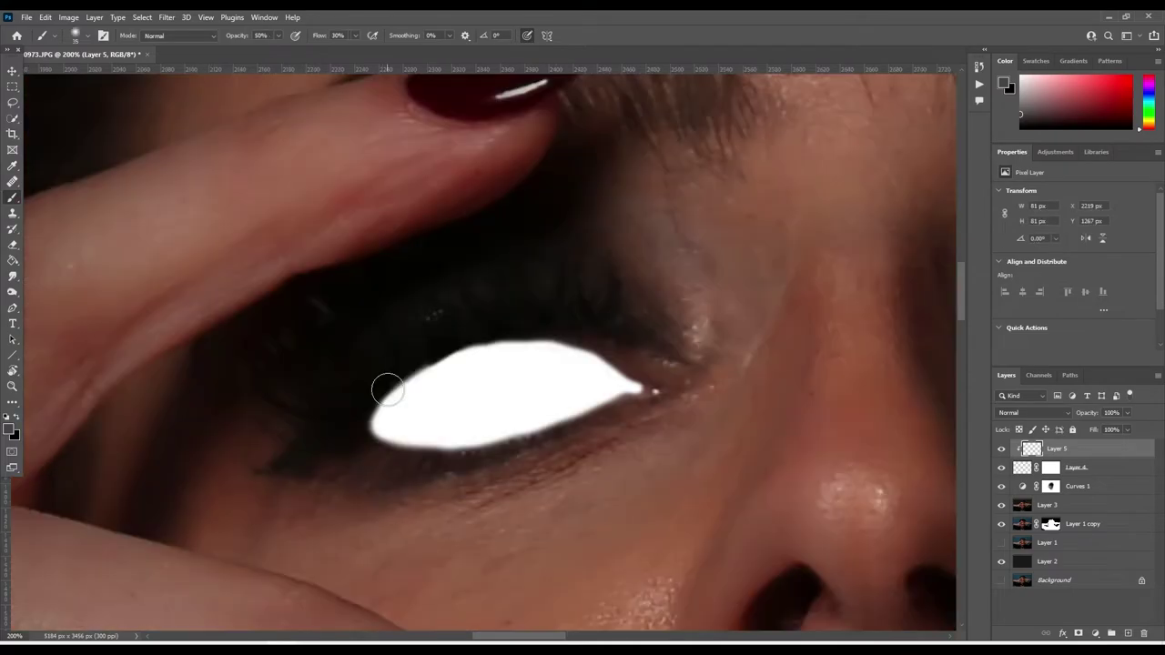
mouse_move(385, 385)
mouse_down()
mouse_move(489, 338)
mouse_move(566, 338)
mouse_up()
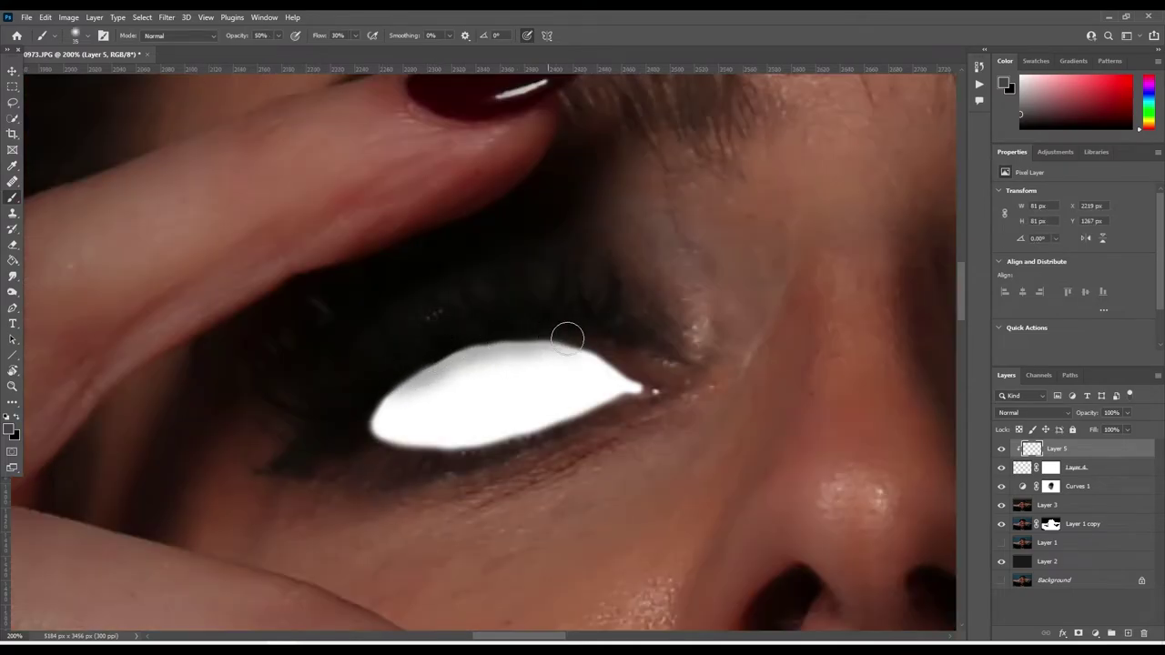
Step: Brush soft grey along the first eye's upper edge and the right eye's upper and lower edges
mouse_move(380, 406)
mouse_down()
mouse_move(503, 334)
mouse_move(559, 333)
mouse_move(627, 361)
mouse_move(522, 327)
mouse_move(397, 367)
mouse_move(361, 404)
mouse_move(577, 340)
mouse_move(624, 416)
mouse_move(467, 464)
mouse_move(538, 442)
mouse_move(380, 458)
mouse_move(501, 455)
mouse_move(624, 410)
mouse_move(455, 450)
mouse_move(479, 446)
mouse_move(394, 445)
mouse_move(366, 408)
mouse_move(434, 361)
mouse_move(492, 343)
mouse_move(634, 371)
mouse_move(627, 395)
mouse_move(546, 420)
mouse_move(418, 445)
mouse_move(356, 425)
mouse_move(512, 340)
mouse_up()
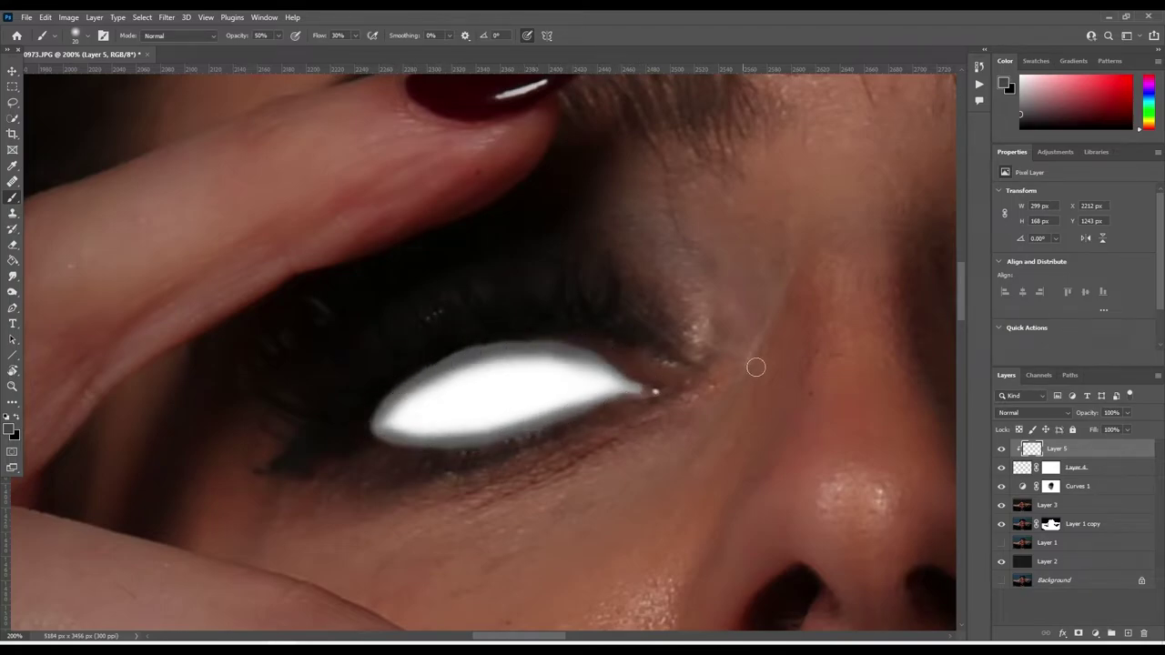
drag(806, 330, 443, 293)
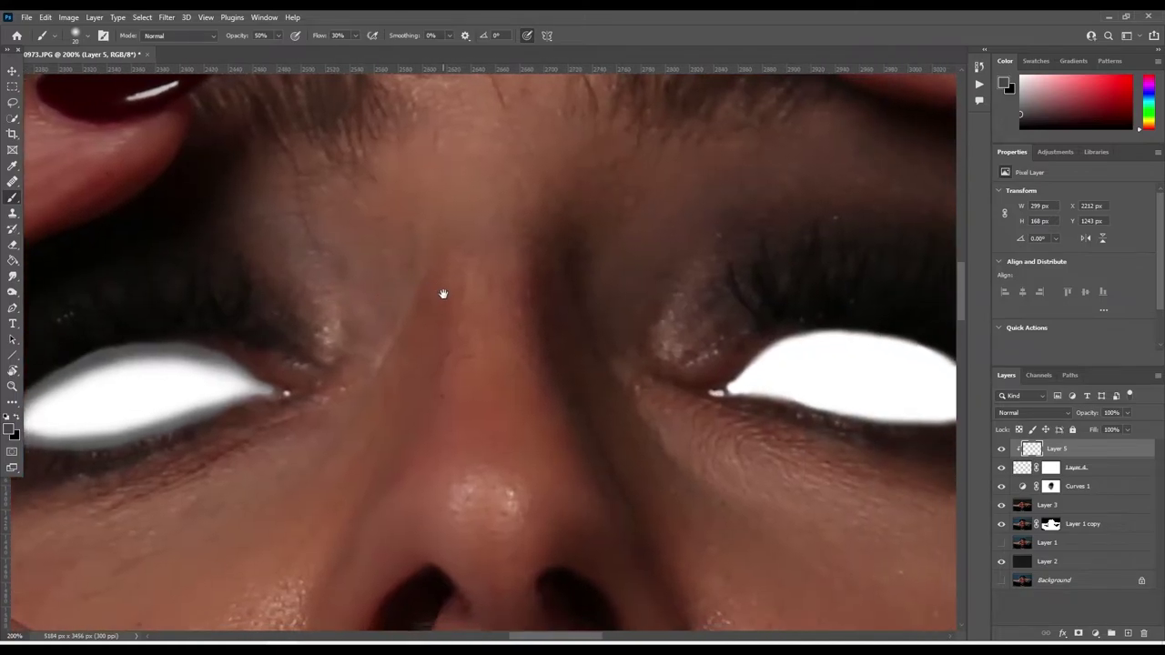
mouse_move(732, 369)
mouse_down()
mouse_move(847, 325)
mouse_move(894, 330)
mouse_move(718, 289)
mouse_move(788, 309)
mouse_move(819, 350)
mouse_move(819, 341)
mouse_move(832, 379)
mouse_up()
mouse_move(591, 301)
mouse_down()
mouse_move(554, 333)
mouse_move(637, 293)
mouse_move(798, 322)
mouse_move(807, 352)
mouse_move(761, 300)
mouse_move(554, 322)
mouse_move(768, 301)
mouse_up()
mouse_move(563, 350)
mouse_down()
mouse_move(798, 374)
mouse_move(715, 377)
mouse_move(827, 364)
mouse_move(725, 377)
mouse_move(554, 355)
mouse_move(628, 299)
mouse_move(771, 301)
mouse_up()
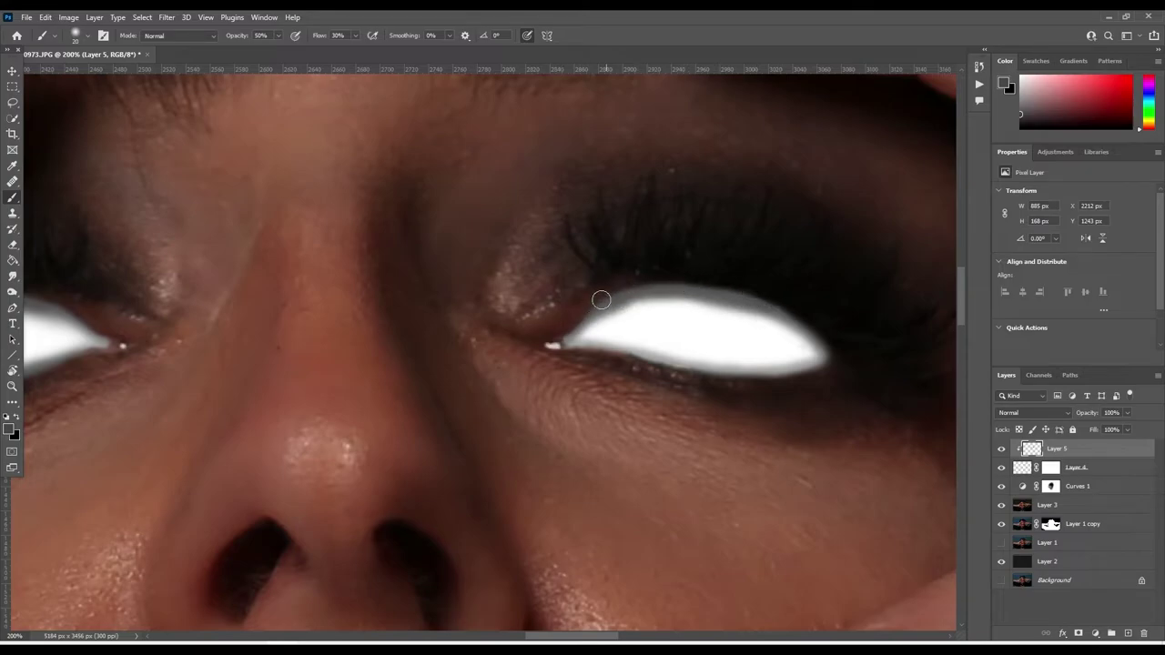
Step: Soften the right eye's outline, darken the left eye's edges, and add an empty layer on top
mouse_move(666, 285)
mouse_down()
mouse_move(822, 306)
mouse_move(795, 319)
mouse_move(773, 370)
mouse_move(807, 368)
mouse_move(701, 380)
mouse_move(719, 374)
mouse_move(556, 354)
mouse_move(696, 375)
mouse_up()
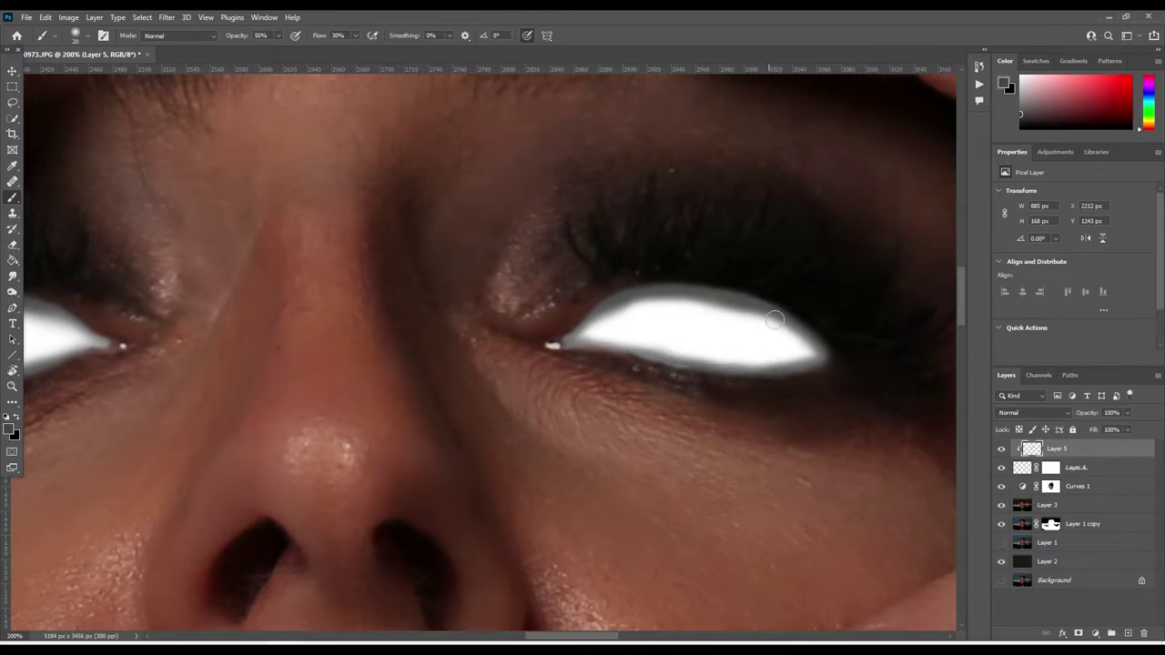
mouse_move(554, 342)
mouse_down()
mouse_move(778, 375)
mouse_move(624, 357)
mouse_up()
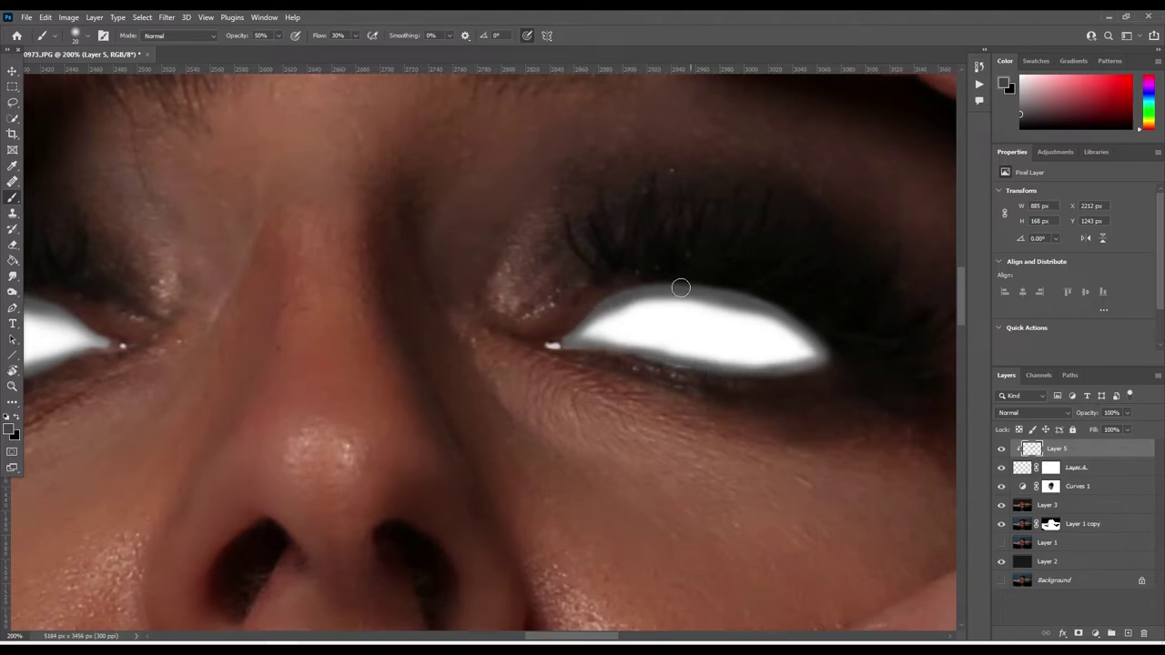
drag(681, 287, 810, 328)
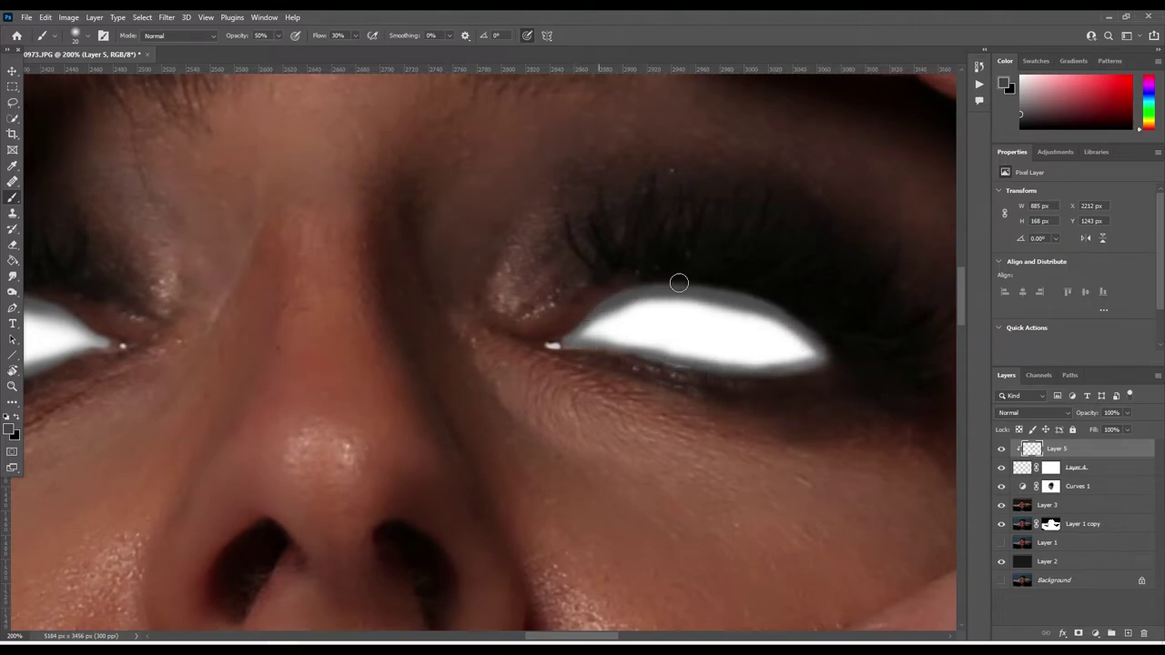
drag(392, 362, 778, 265)
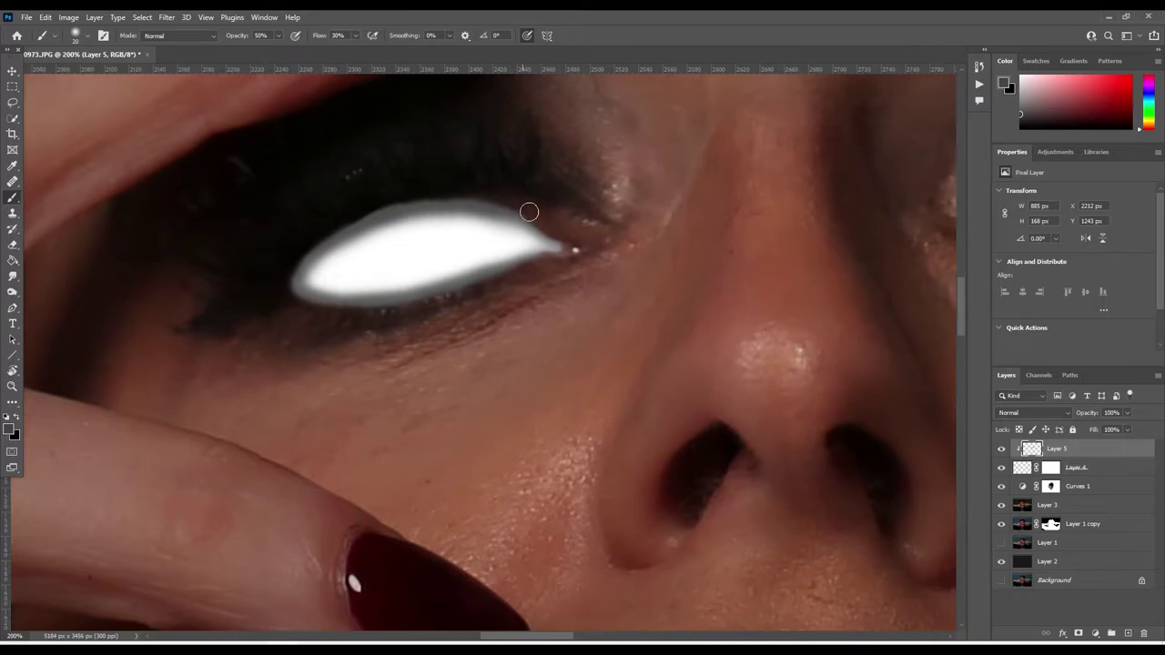
mouse_move(529, 212)
mouse_down()
mouse_move(446, 208)
mouse_move(348, 224)
mouse_up()
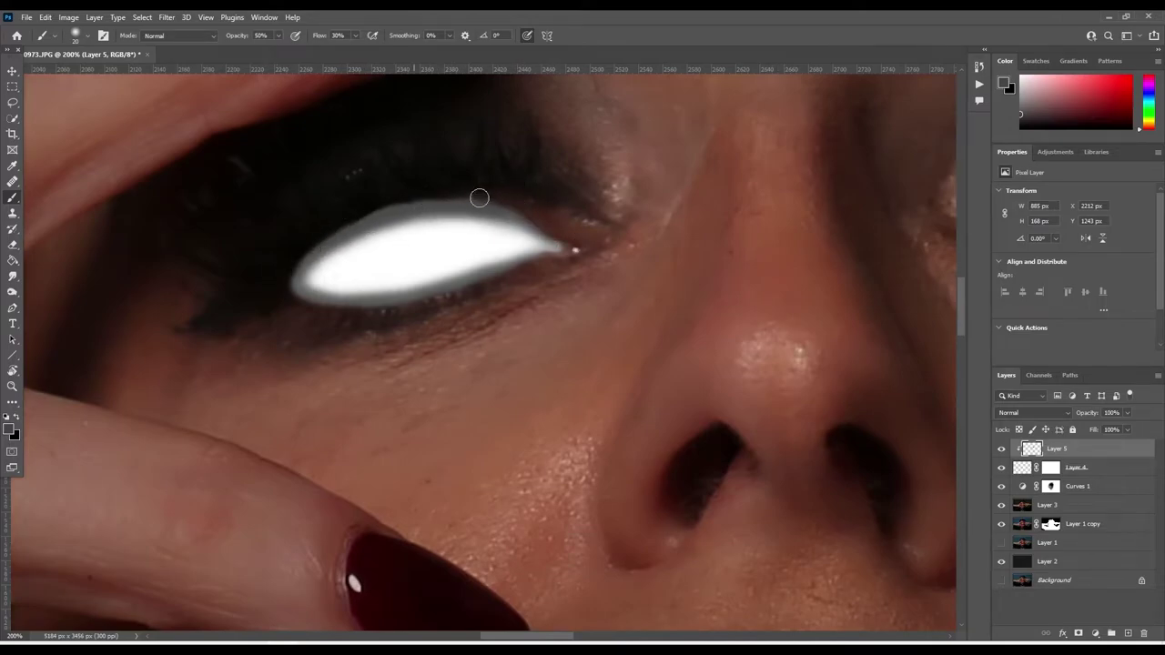
mouse_move(299, 294)
mouse_down()
mouse_move(455, 292)
mouse_move(546, 259)
mouse_up()
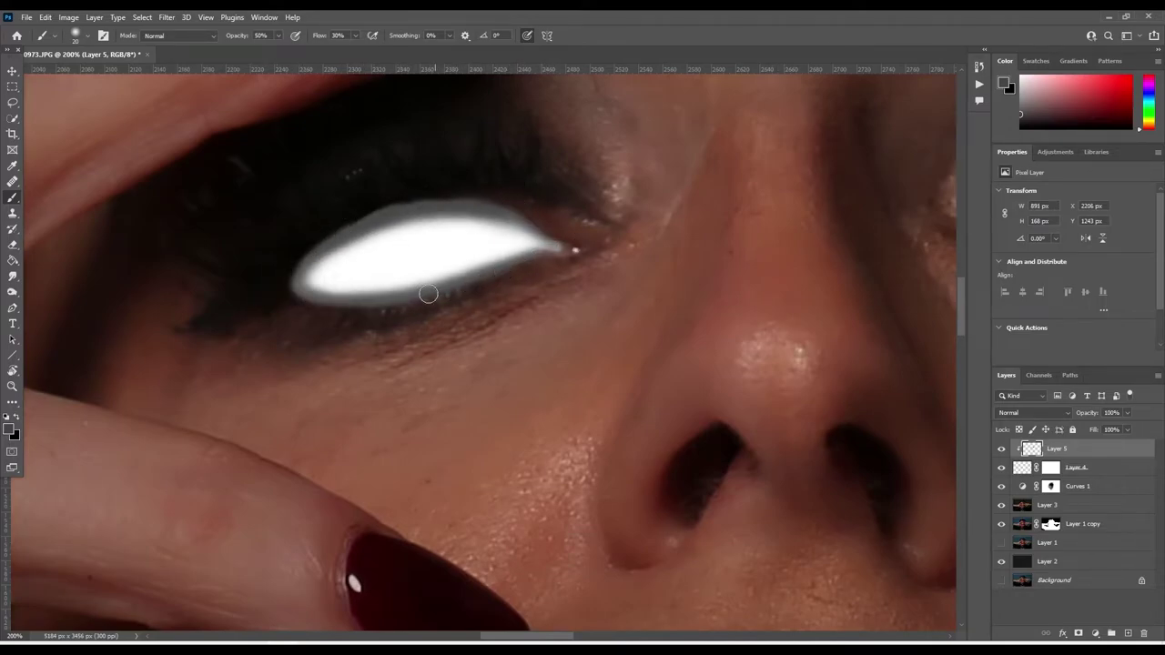
click(1126, 634)
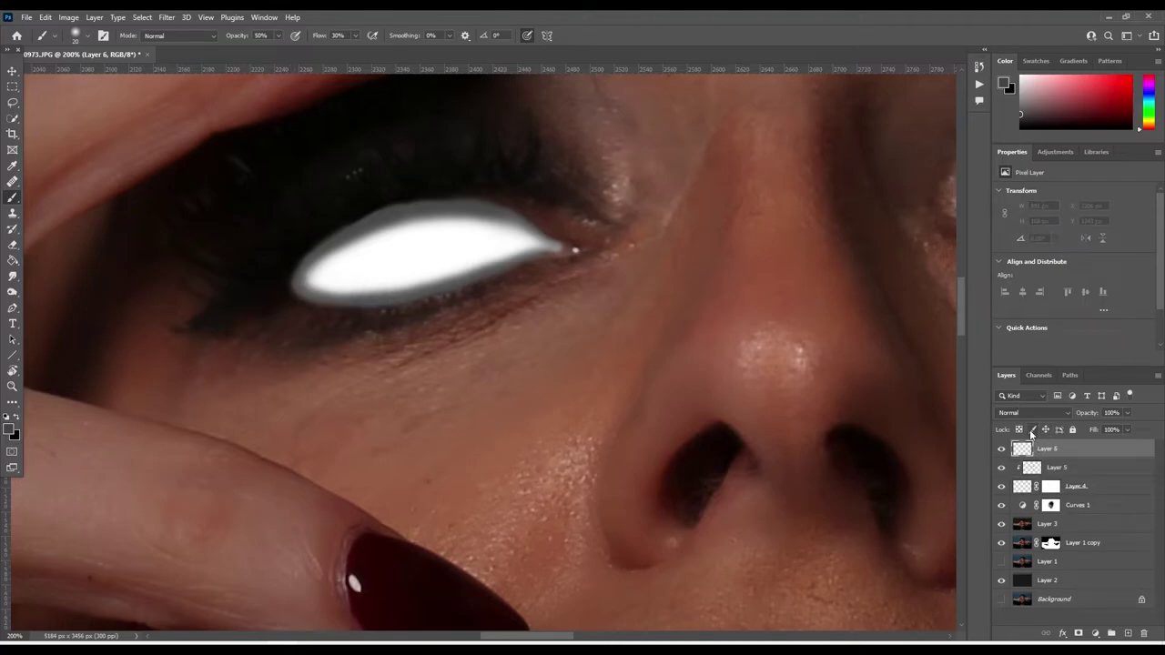
Step: Try a clipped duplicate of Layer 5 as a glow, delete it, and add a new empty Layer 6
key(ctrl+z)
key(ctrl+j)
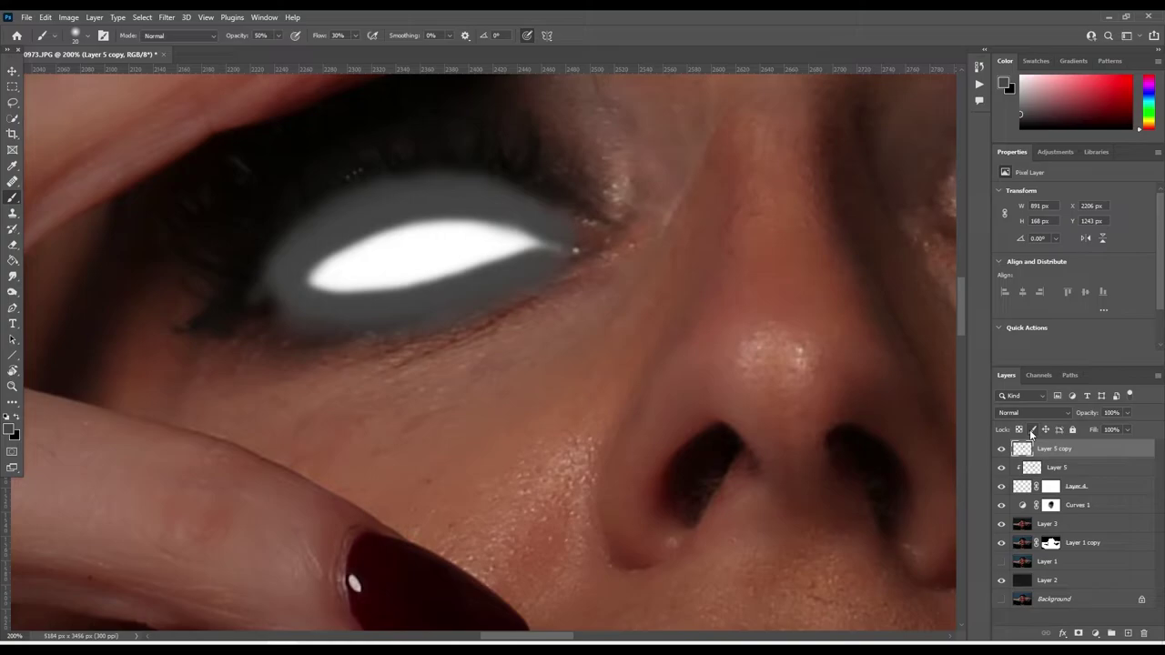
alt+click(1037, 457)
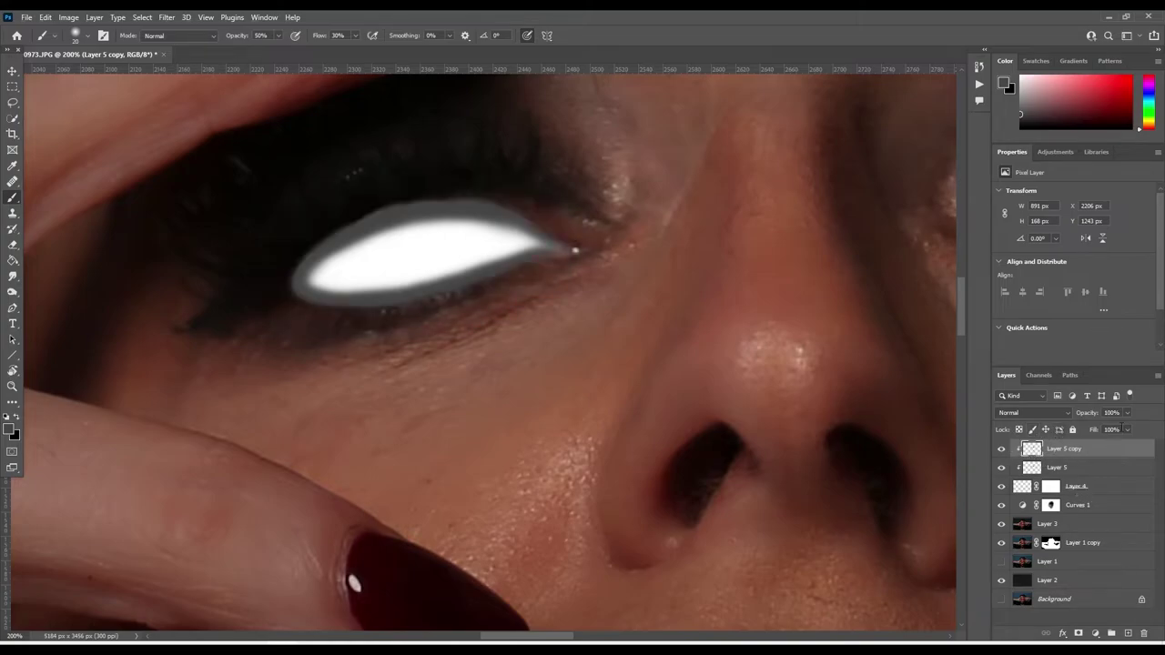
click(1033, 413)
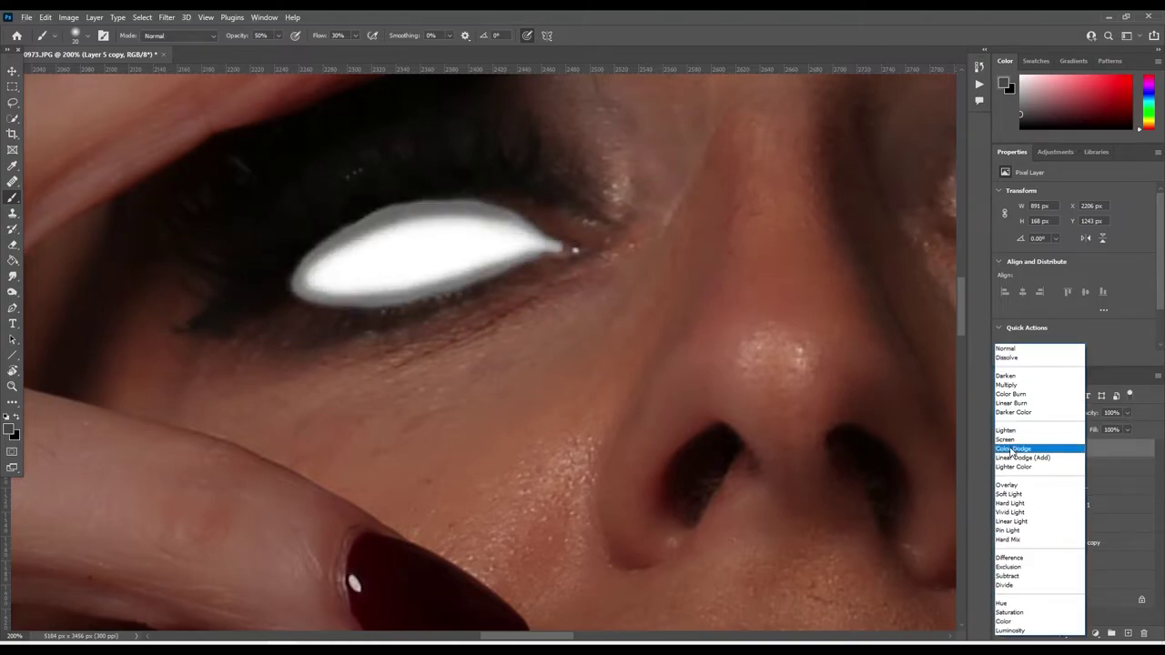
key(Escape)
key(Delete)
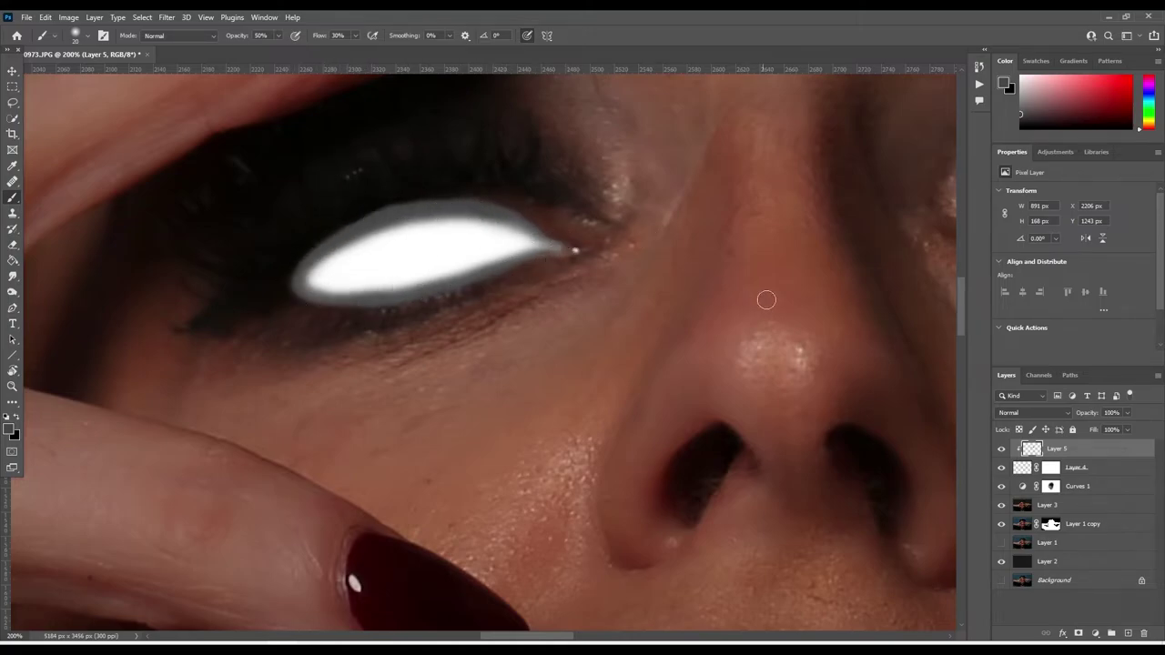
click(1127, 633)
Step: Clip Layer 6 to the eye shading and wash both eye whites with grey
alt+click(1025, 458)
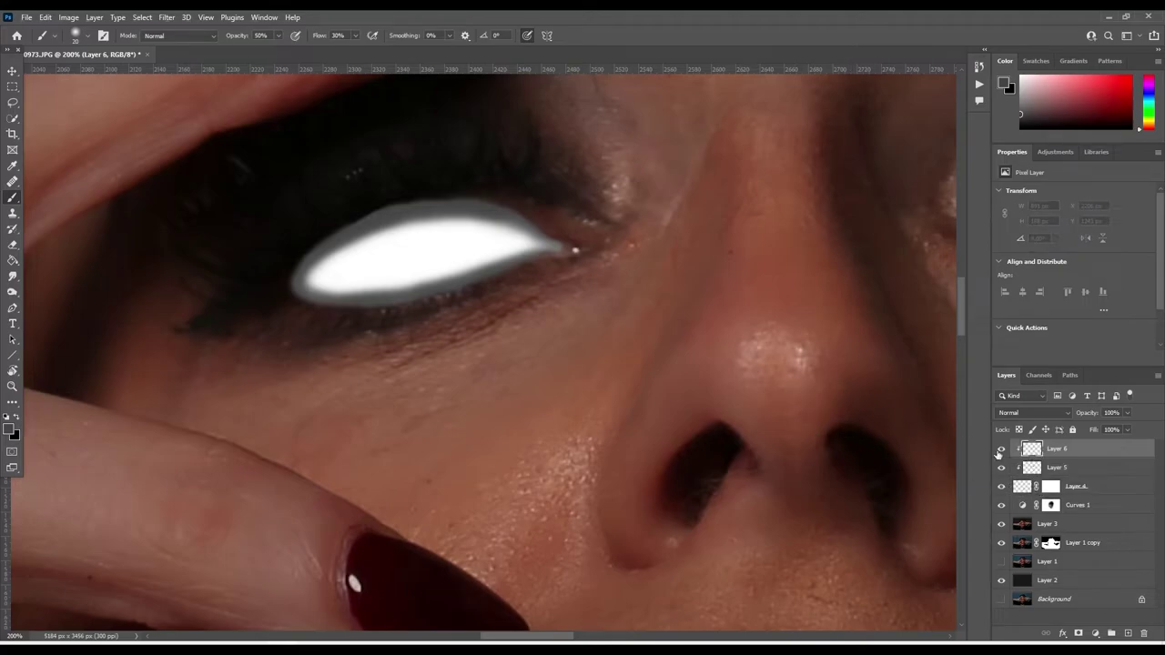
mouse_move(315, 278)
mouse_down()
mouse_move(467, 247)
mouse_move(333, 260)
mouse_move(470, 254)
mouse_up()
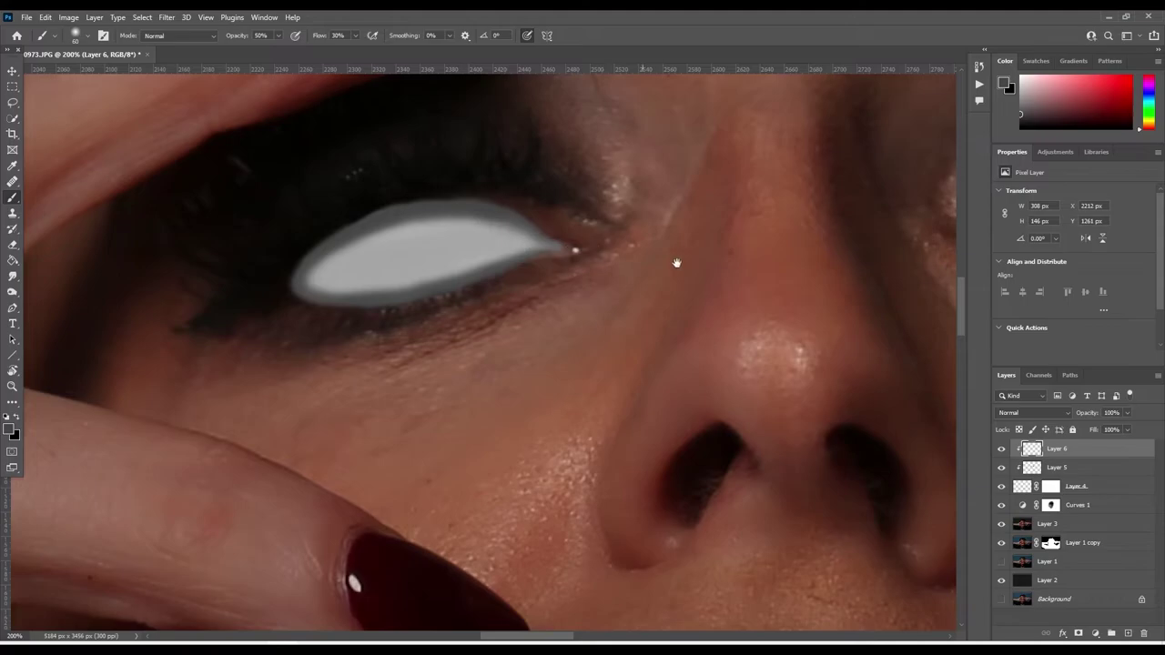
drag(933, 244, 525, 278)
mouse_move(628, 263)
mouse_down()
mouse_move(793, 261)
mouse_move(635, 269)
mouse_move(847, 282)
mouse_up()
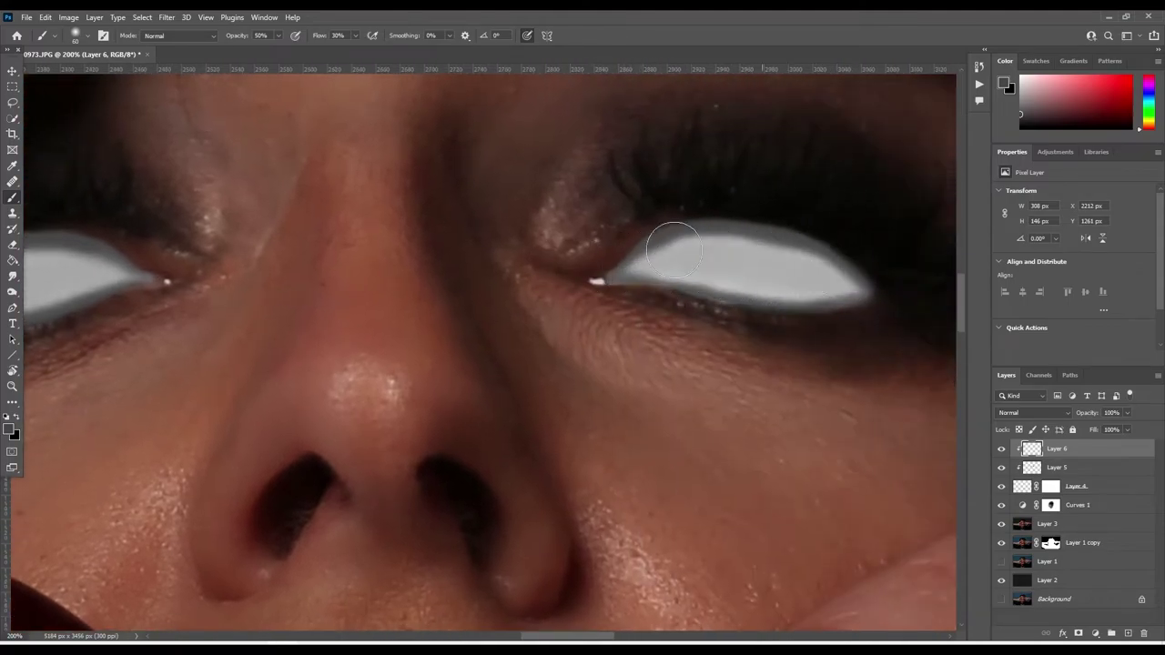
drag(427, 303, 700, 294)
mouse_move(435, 270)
mouse_down()
mouse_move(235, 282)
mouse_move(409, 266)
mouse_up()
Step: Set the grey eye wash to 67% layer opacity after comparing it hidden and shown
click(1129, 430)
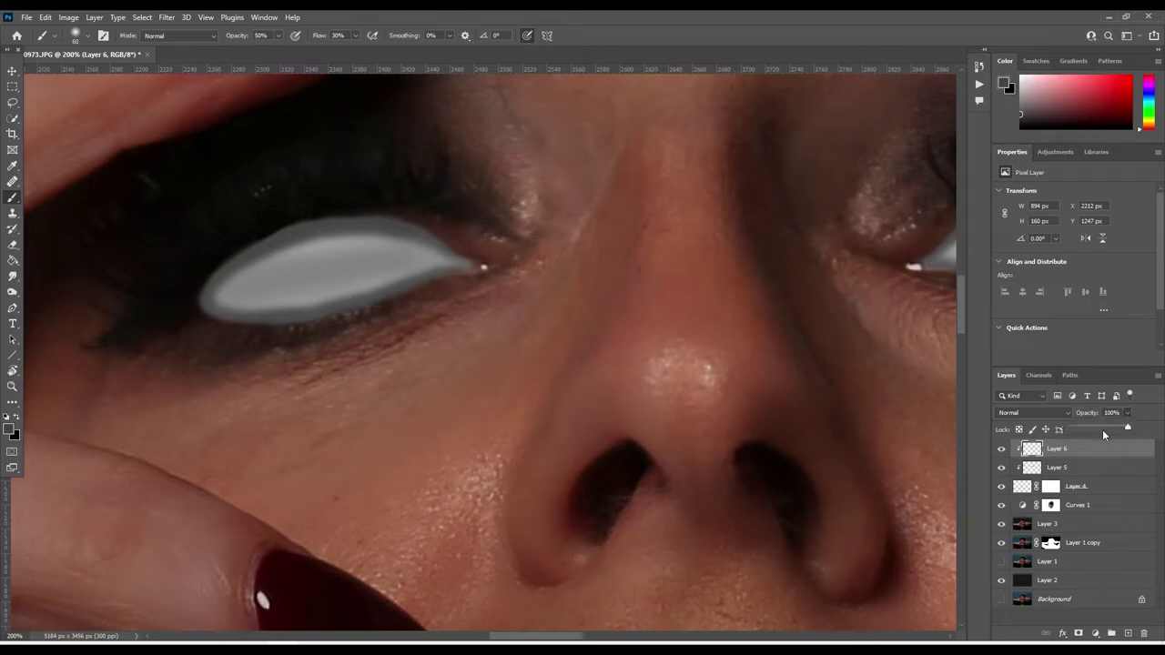
drag(1102, 433, 1100, 429)
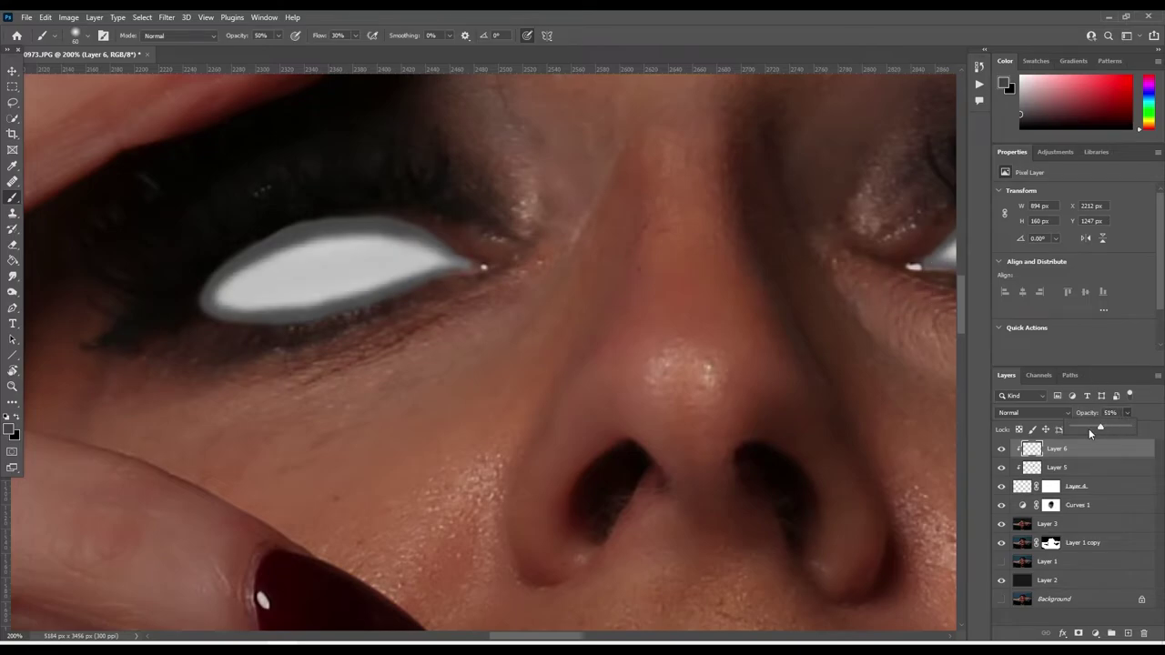
click(1001, 468)
click(994, 472)
key(ctrl+0)
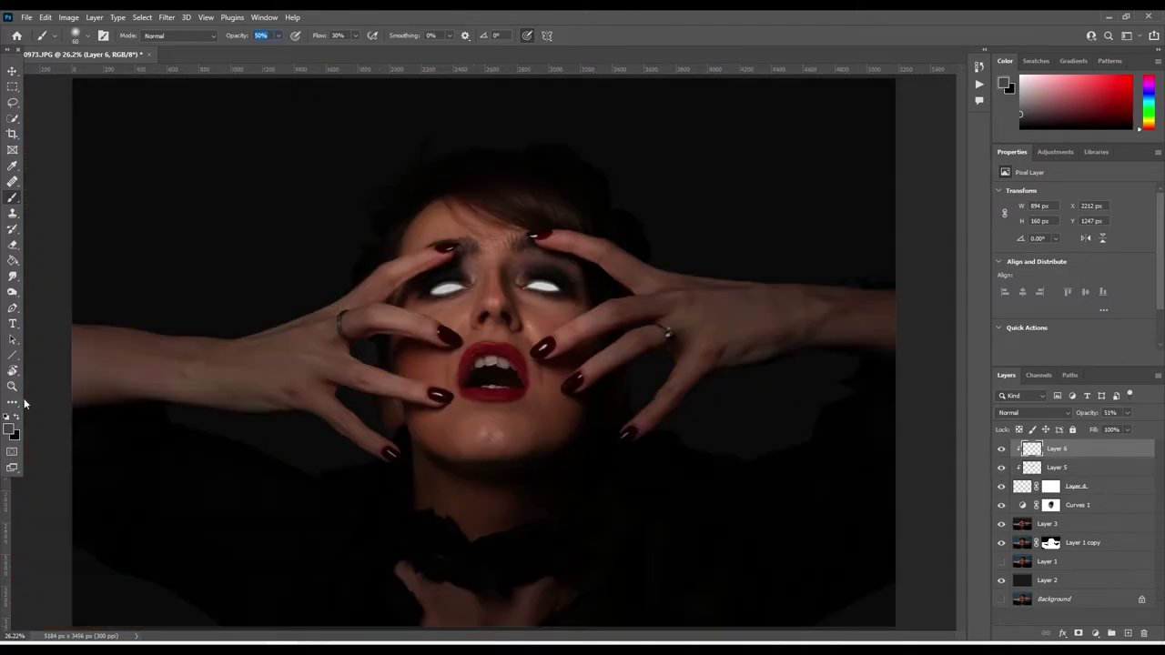
click(1127, 412)
mouse_move(1123, 427)
mouse_down()
mouse_move(1146, 427)
mouse_move(1135, 428)
mouse_up()
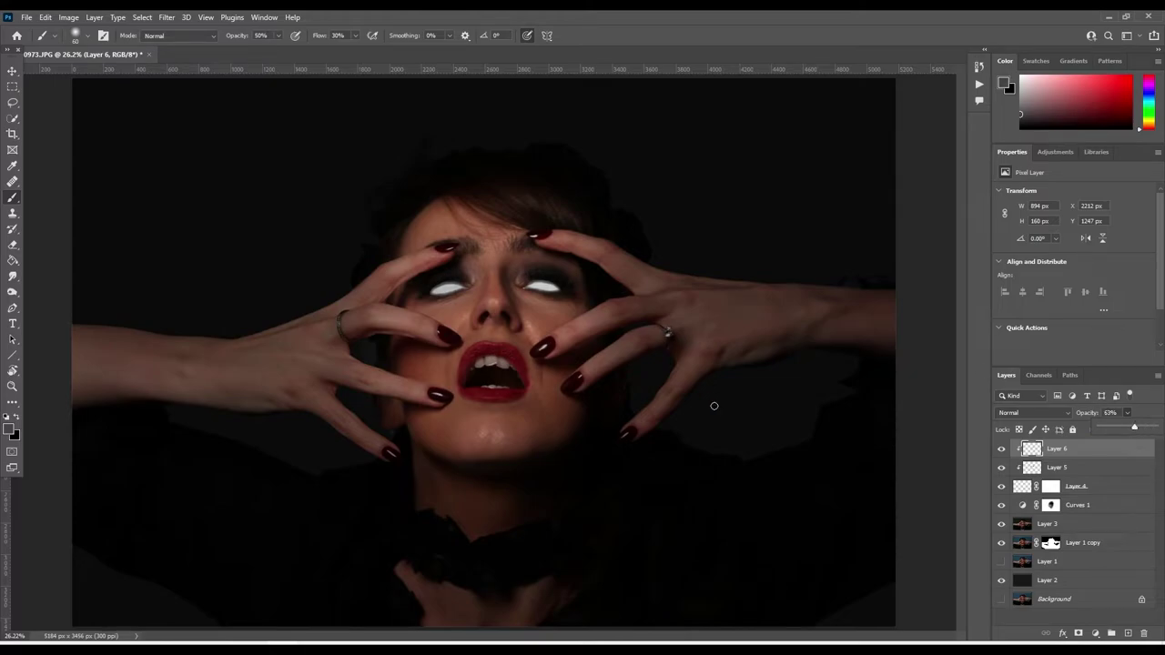
click(1126, 632)
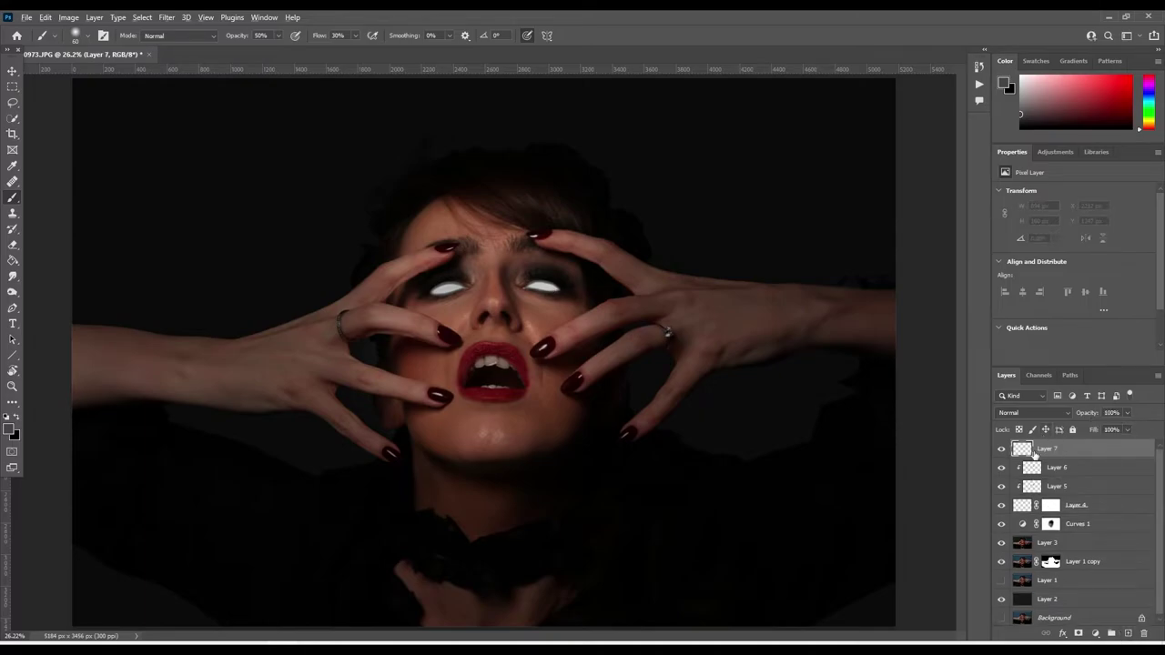
Step: Clip Layer 7 to Layer 6, zoom to 400% on the eye, and set a fine brush at 100% opacity and flow
alt+click(1031, 458)
key(z)
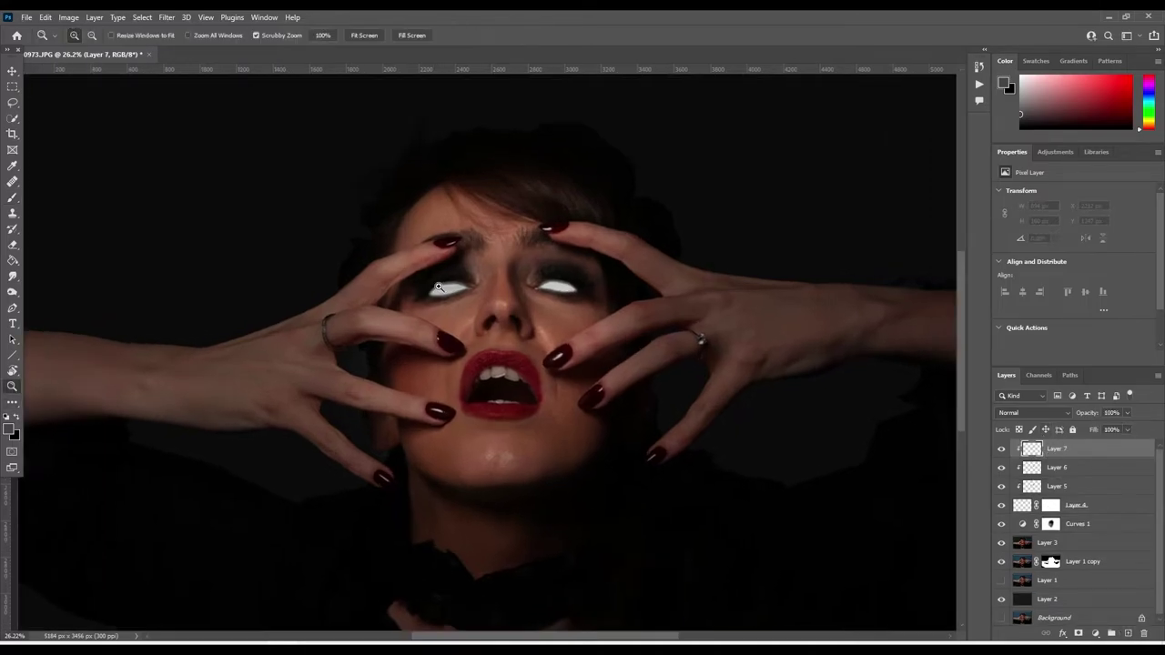
drag(400, 288, 444, 287)
click(13, 197)
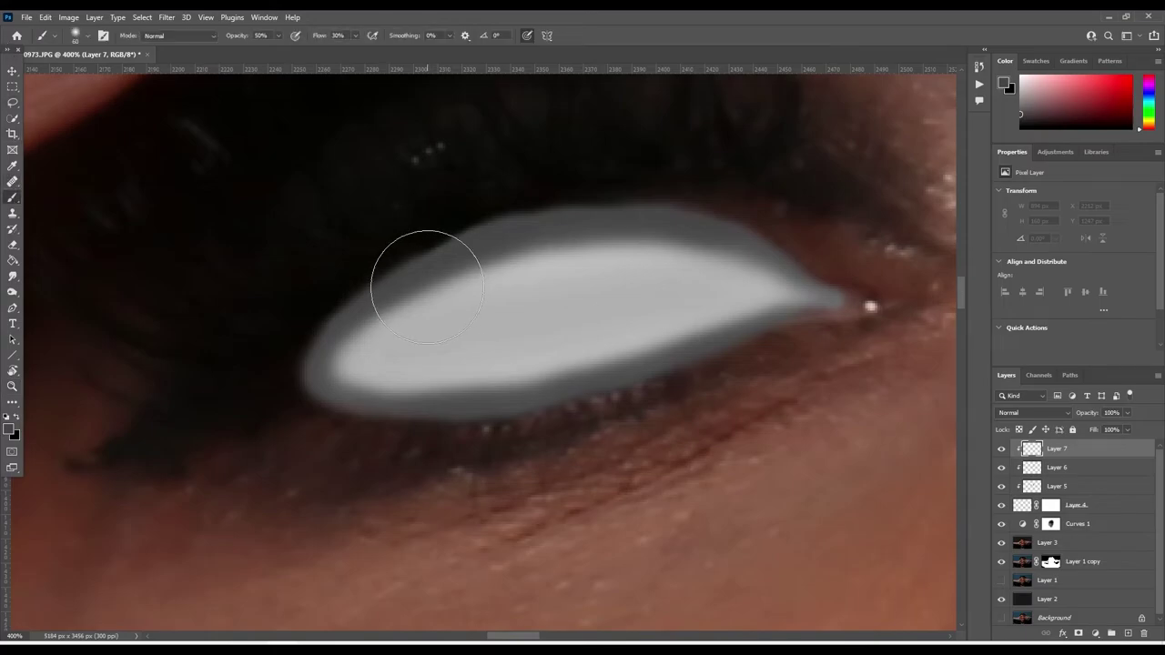
key(bracketleft)
key(bracketleft)
key(bracketleft)
key(0)
key(shift+0)
Step: Paint thin wavy dark veins across the first eye white
mouse_move(350, 338)
mouse_down()
mouse_move(428, 326)
mouse_move(413, 321)
mouse_up()
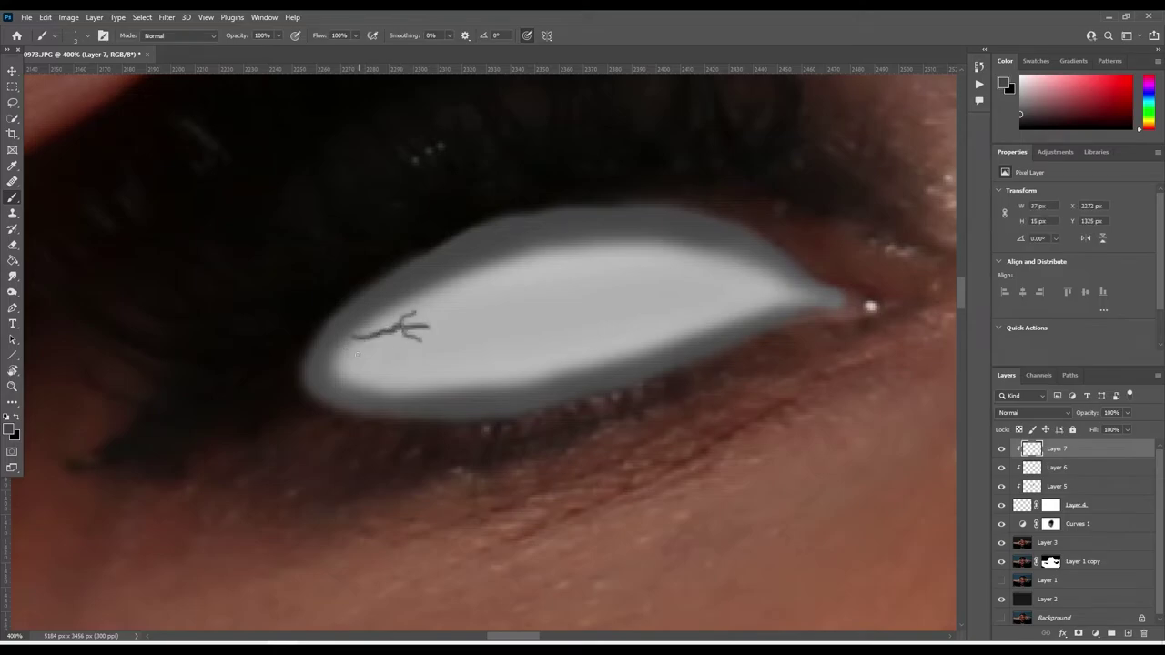
mouse_move(347, 354)
mouse_down()
mouse_move(394, 350)
mouse_move(371, 370)
mouse_move(445, 361)
mouse_move(435, 380)
mouse_move(427, 352)
mouse_move(453, 342)
mouse_up()
drag(418, 301, 470, 317)
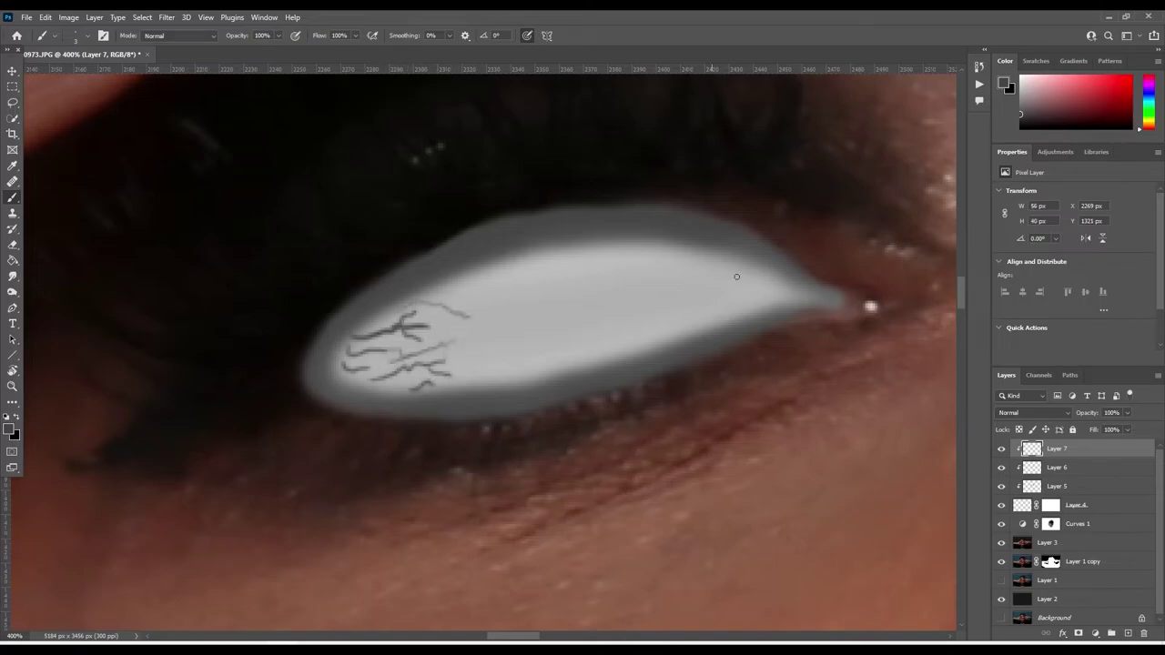
drag(759, 276, 697, 279)
mouse_move(767, 283)
mouse_down()
mouse_move(735, 294)
mouse_move(780, 294)
mouse_move(684, 320)
mouse_move(692, 303)
mouse_up()
drag(726, 266, 637, 284)
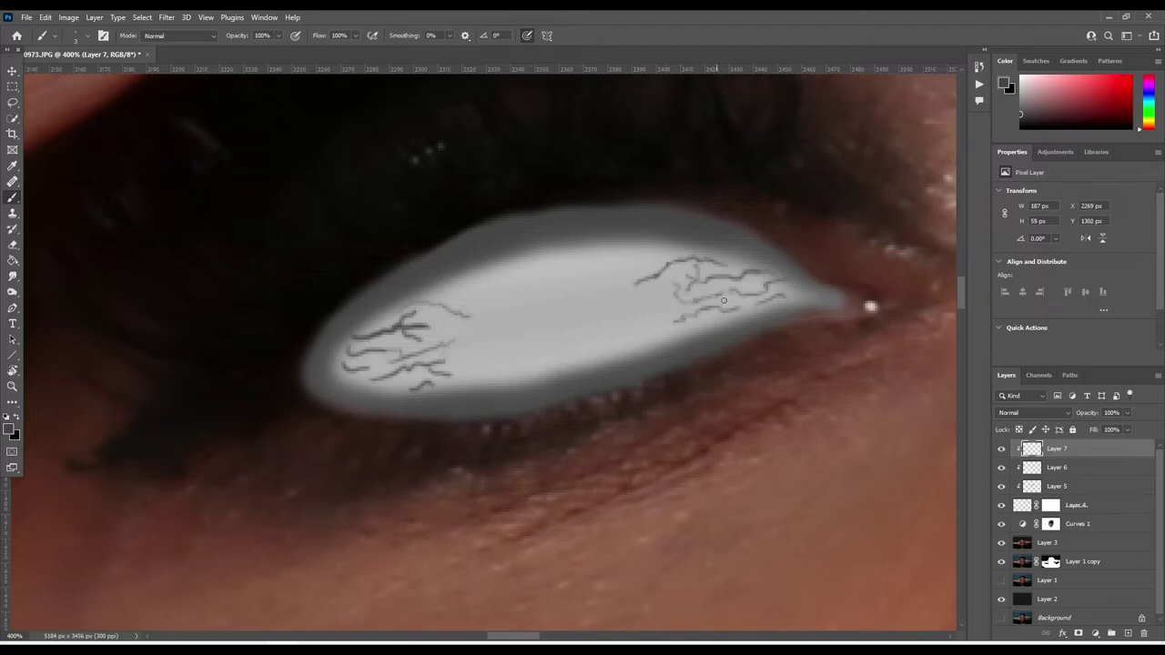
Step: Paint thin branching veins across the second eye white, then fit the image in the window
drag(851, 243, 185, 190)
drag(819, 346, 273, 337)
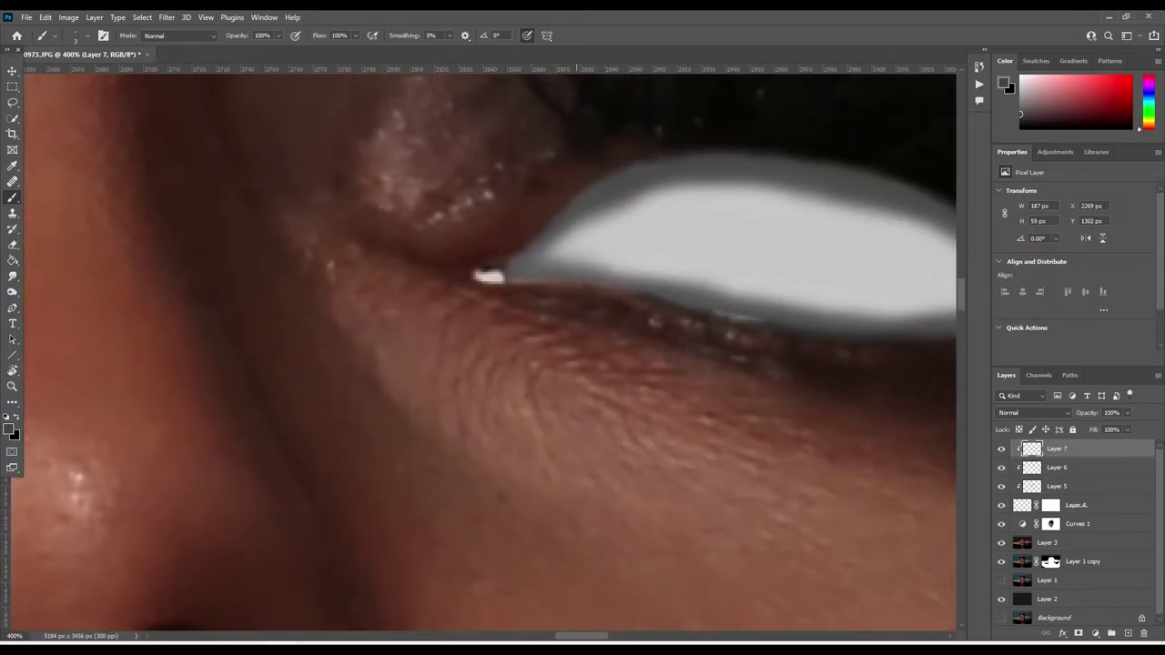
mouse_move(548, 255)
mouse_down()
mouse_move(619, 236)
mouse_move(639, 254)
mouse_move(631, 222)
mouse_move(663, 213)
mouse_move(641, 268)
mouse_move(690, 242)
mouse_up()
drag(626, 225, 689, 201)
drag(851, 270, 507, 212)
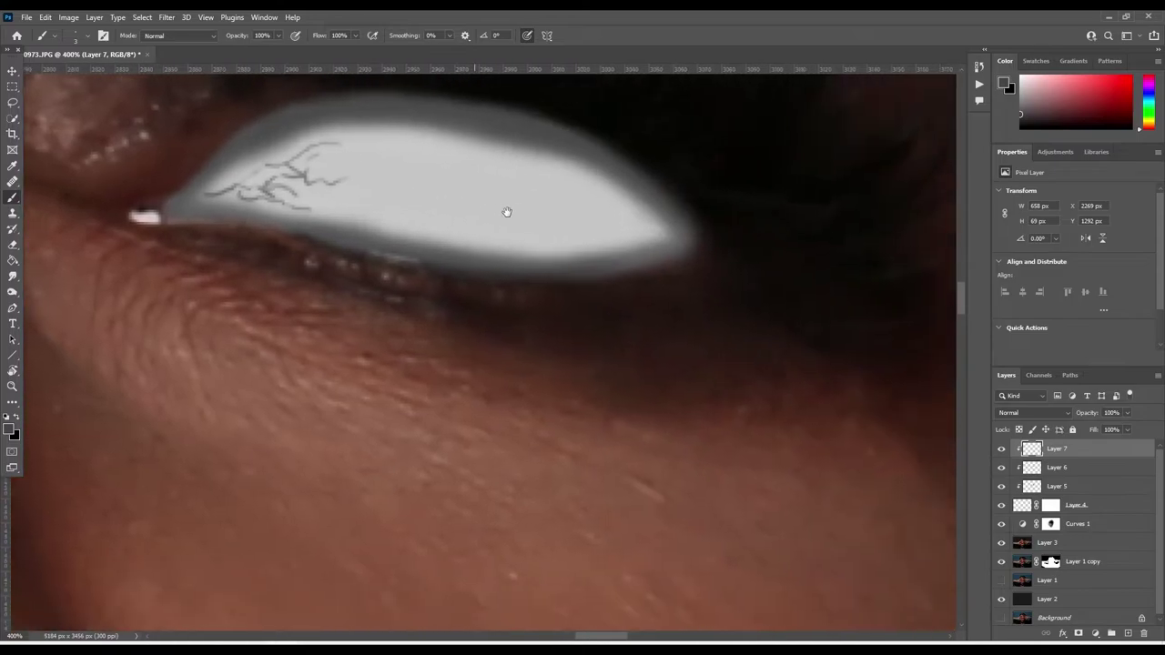
drag(652, 216, 588, 190)
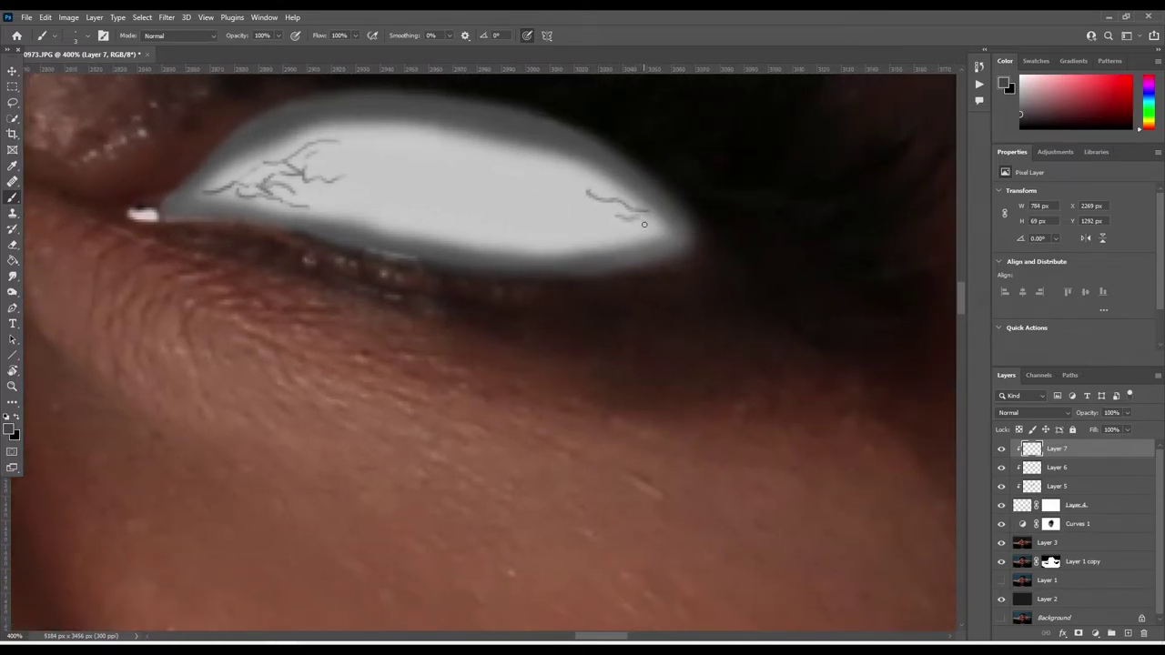
mouse_move(643, 224)
mouse_down()
mouse_move(591, 216)
mouse_move(575, 199)
mouse_move(536, 236)
mouse_up()
drag(599, 190, 537, 174)
drag(546, 214, 508, 211)
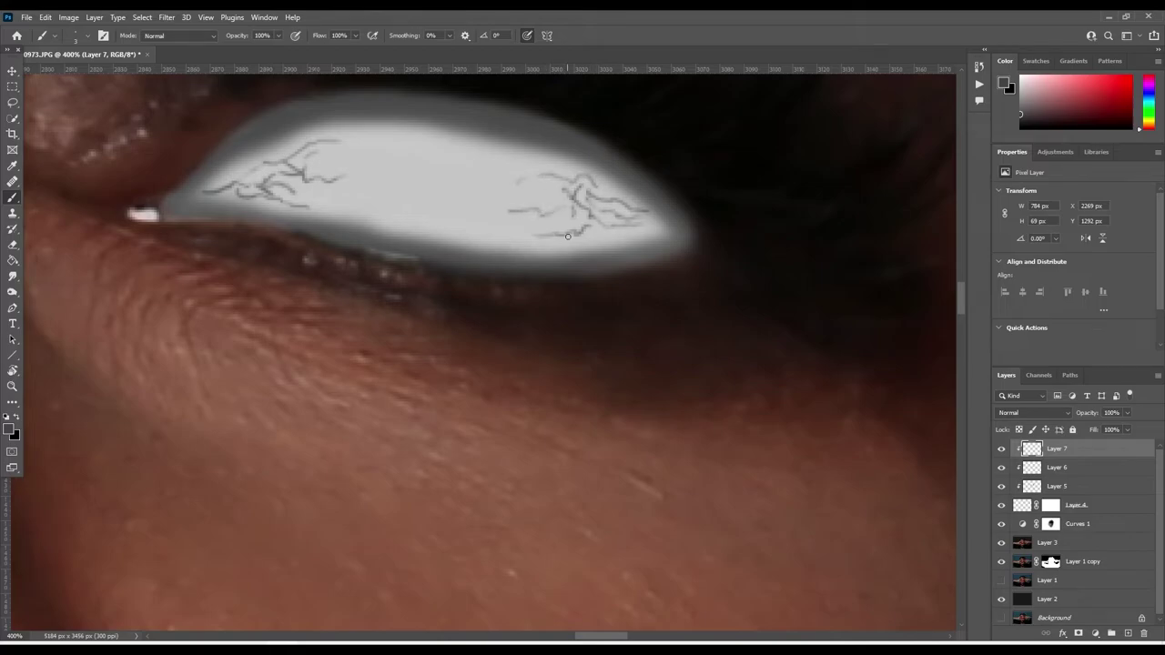
key(ctrl+0)
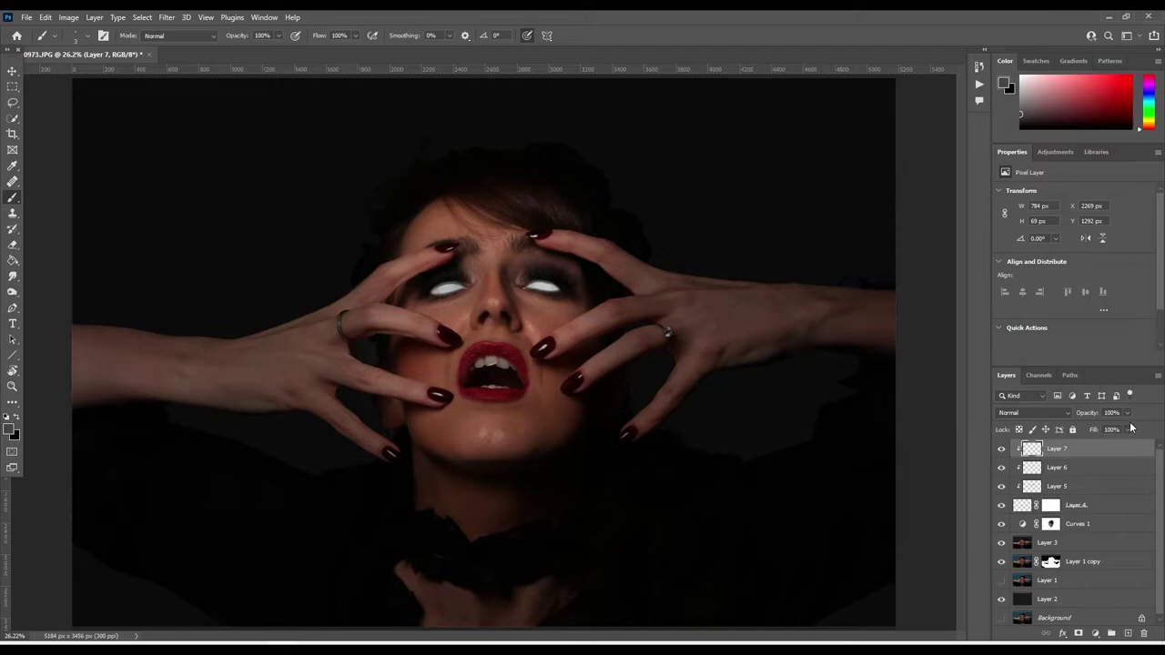
Step: Apply a 1.0 px Gaussian Blur to the veins on Layer 7
key(z)
drag(526, 283, 833, 440)
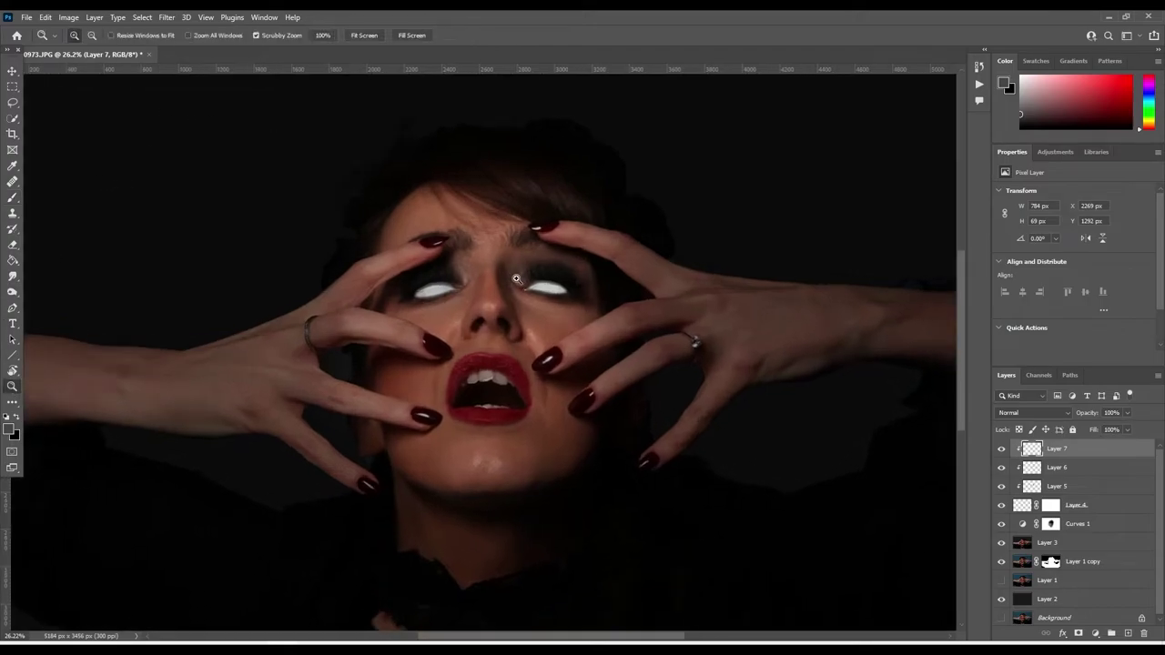
click(166, 16)
click(347, 218)
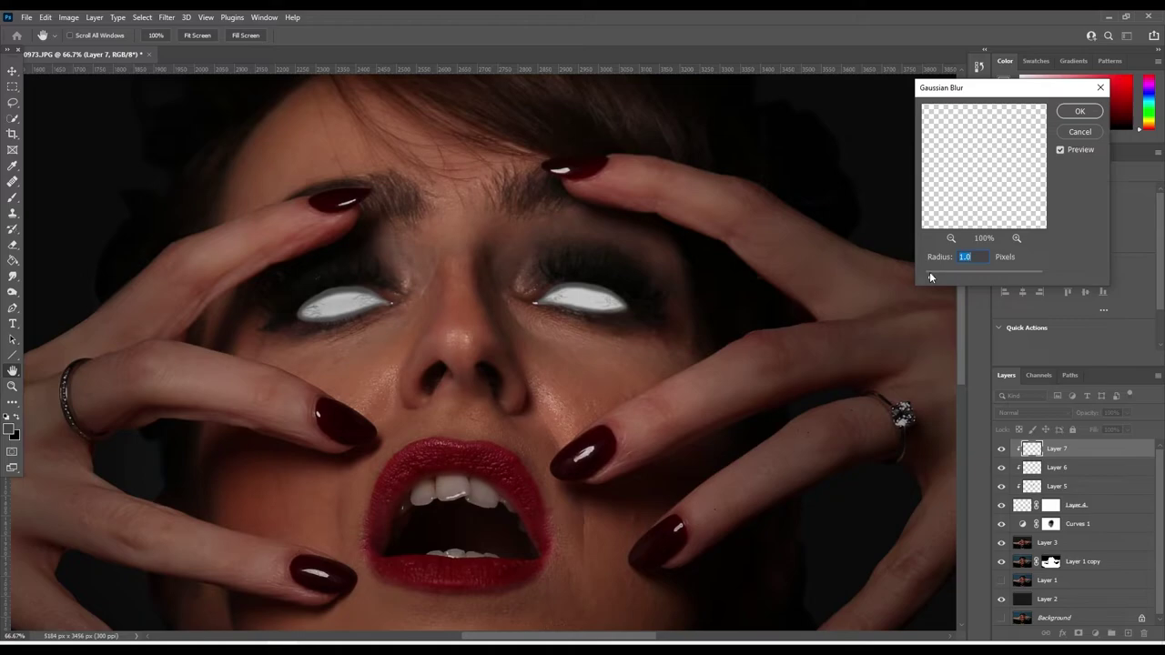
click(1079, 111)
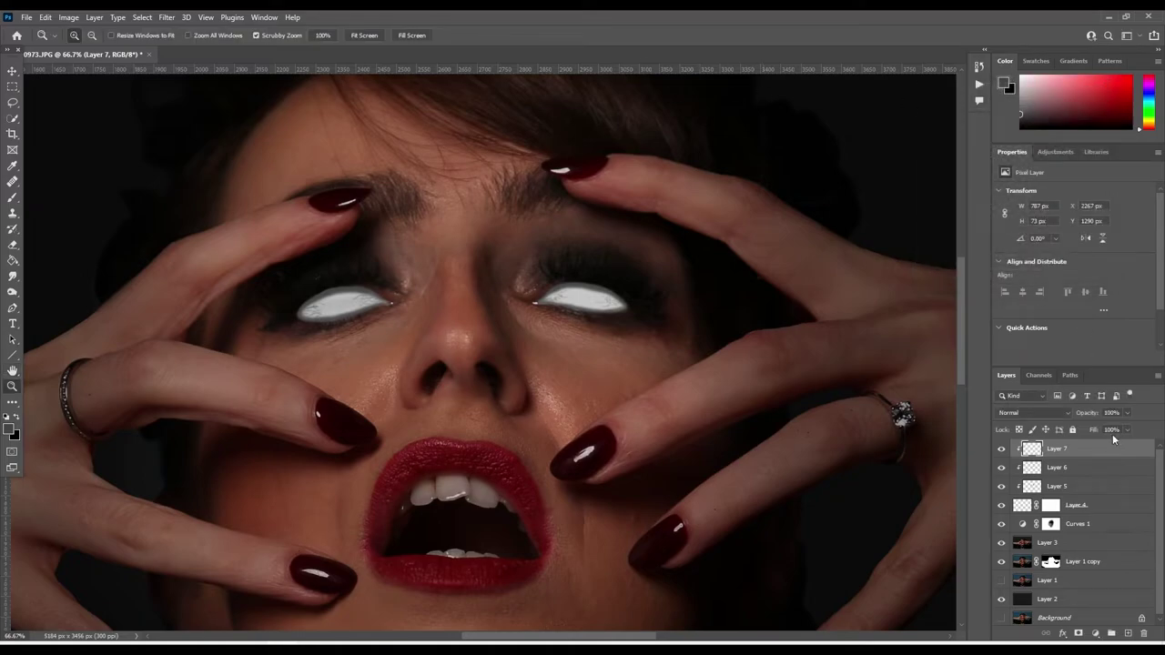
Step: Check the eye-glow layer, target Layer 4's mask, and zoom in on the left eye
click(1001, 486)
click(1051, 505)
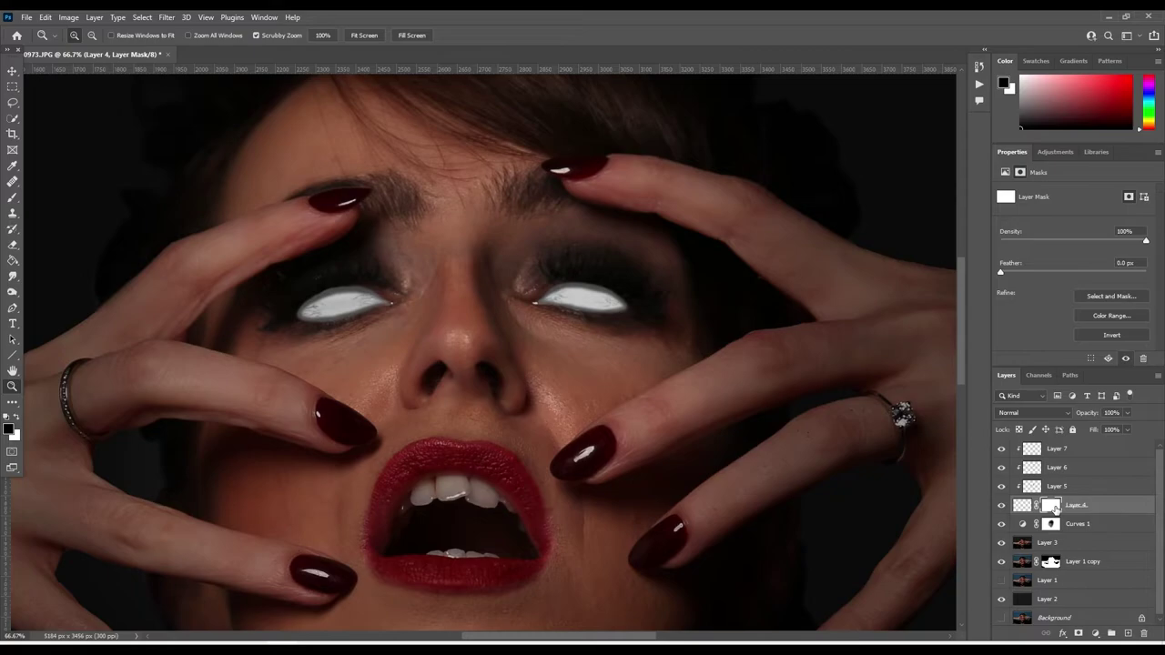
click(12, 200)
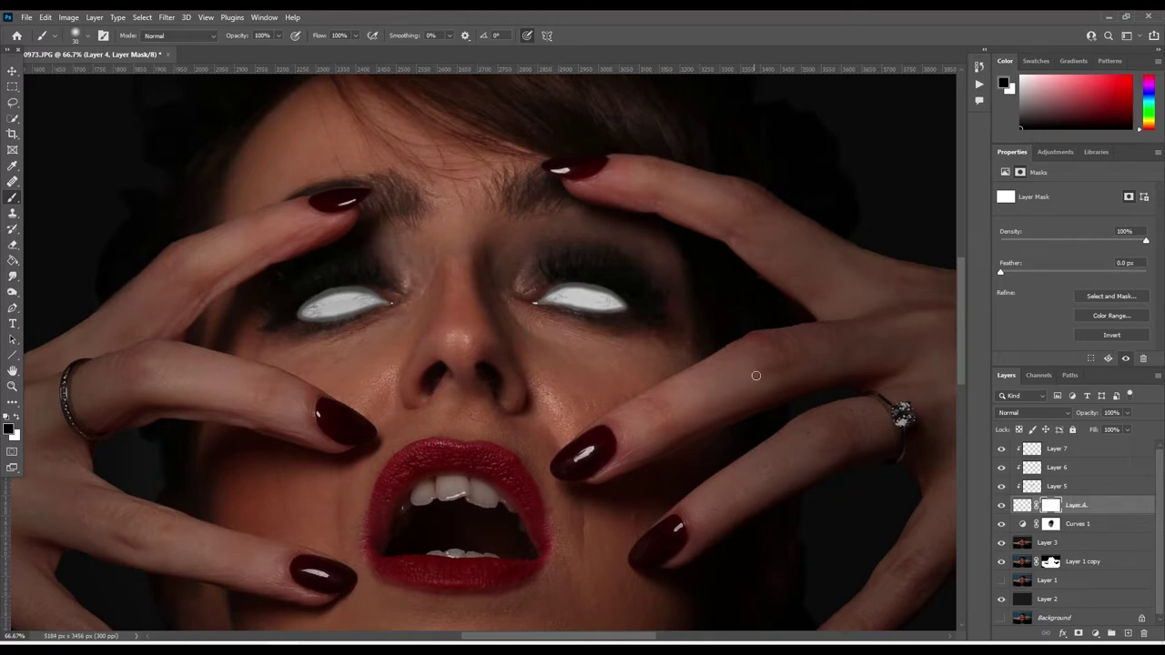
key(ctrl+0)
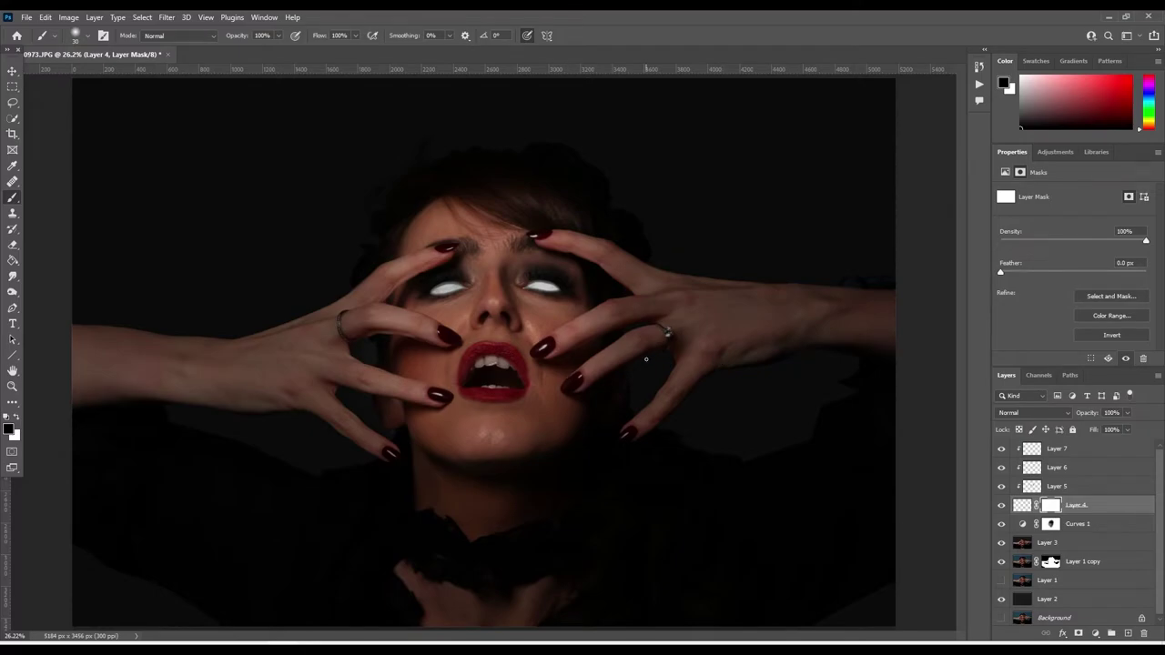
click(12, 386)
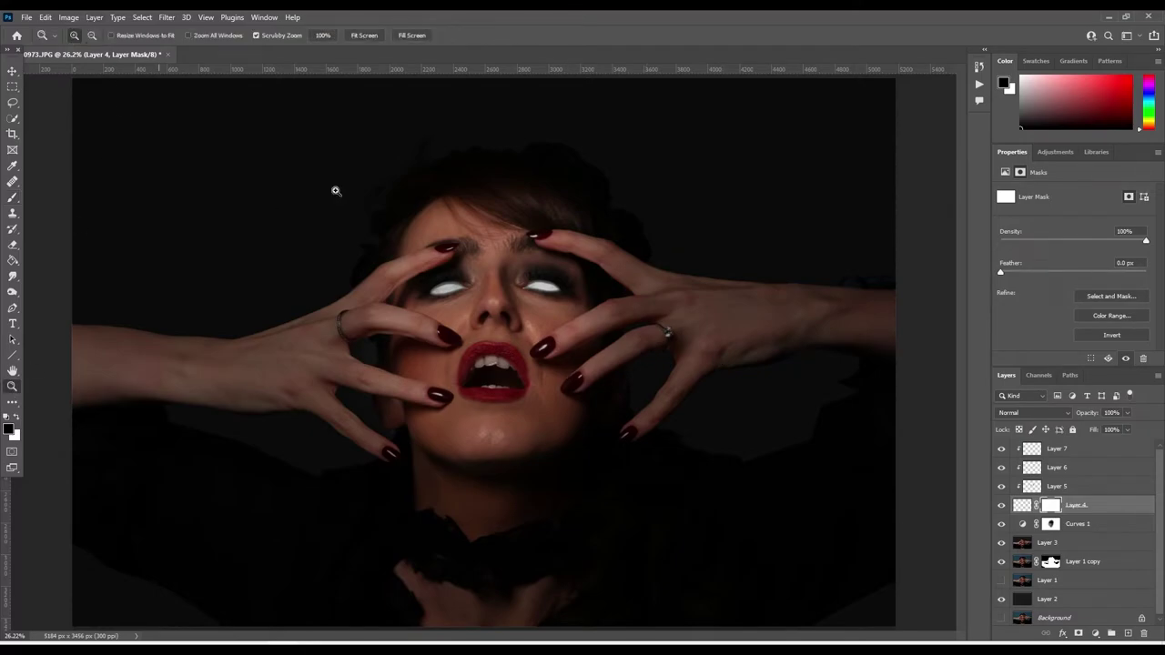
drag(439, 283, 1149, 468)
key(ctrl+shift+alt+n)
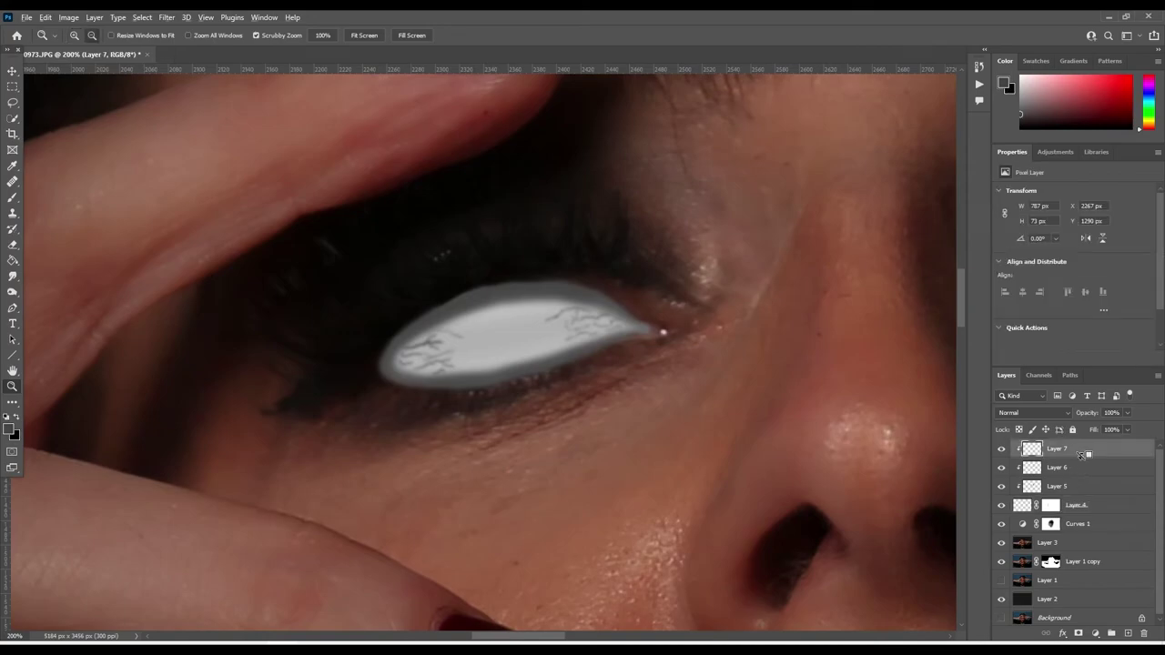
Step: Clip new Layer 8 and paint black shadow around the rims of both eye whites
alt+click(1043, 455)
key(b)
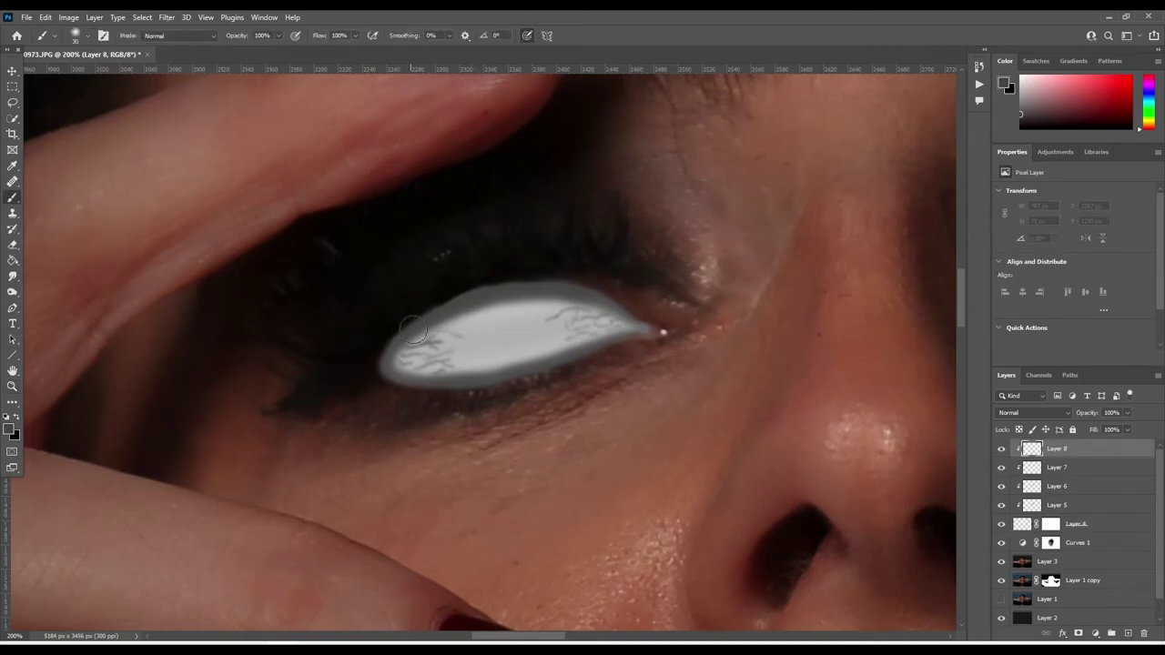
mouse_move(409, 289)
mouse_down()
mouse_move(446, 321)
mouse_move(403, 318)
mouse_move(556, 282)
mouse_move(608, 298)
mouse_up()
click(16, 417)
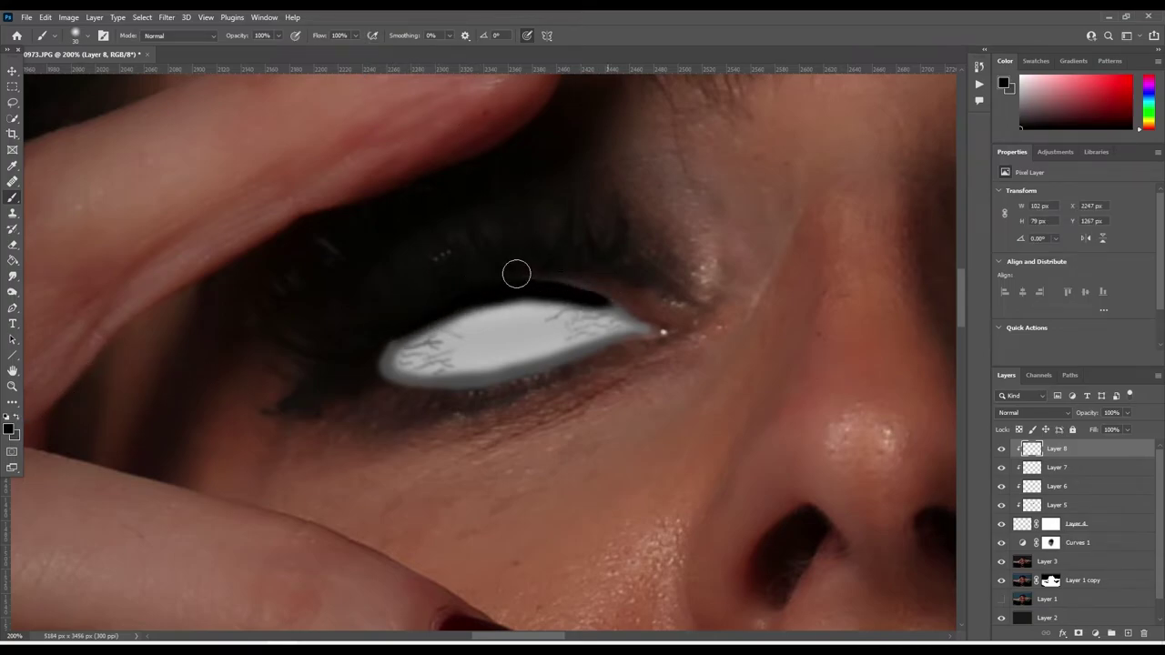
mouse_move(364, 349)
mouse_down()
mouse_move(387, 390)
mouse_move(540, 383)
mouse_move(395, 387)
mouse_move(689, 337)
mouse_move(676, 320)
mouse_move(645, 342)
mouse_up()
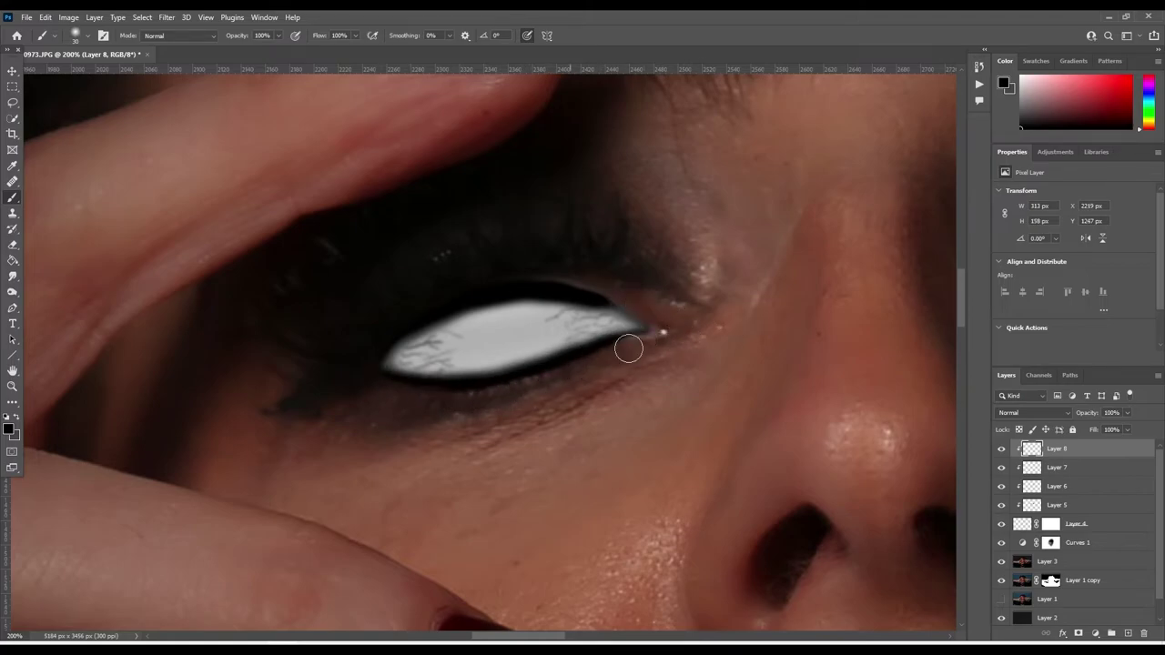
scroll(637, 273, right, 10)
mouse_move(596, 219)
mouse_down()
mouse_move(671, 208)
mouse_move(814, 252)
mouse_move(756, 309)
mouse_move(549, 292)
mouse_up()
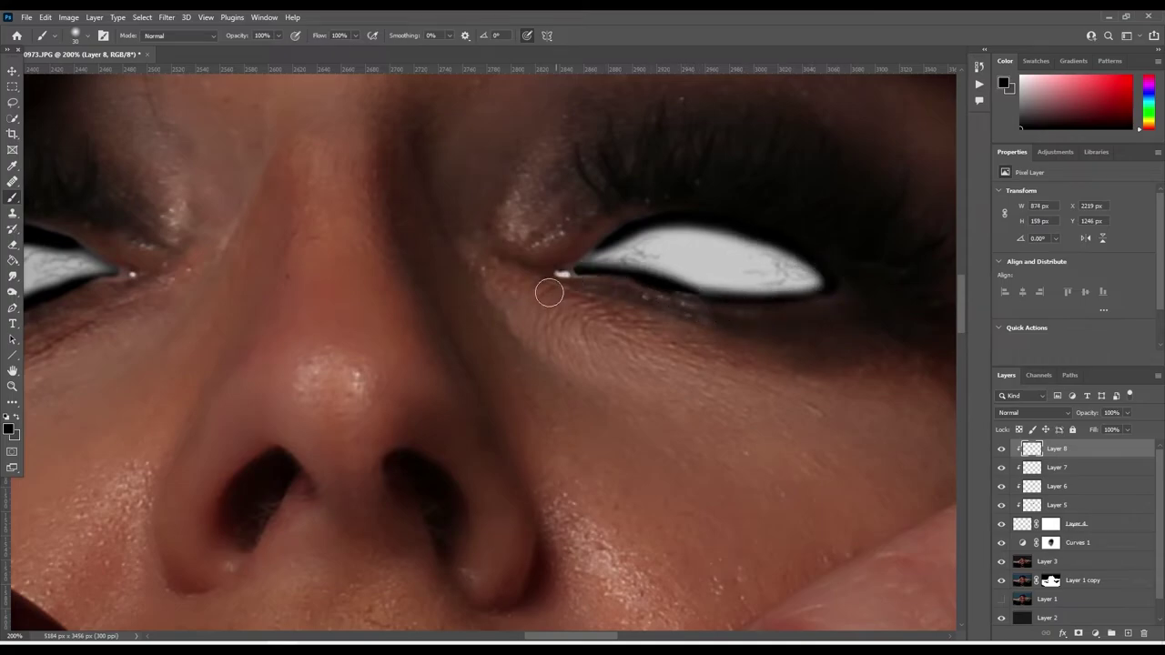
drag(647, 291, 779, 309)
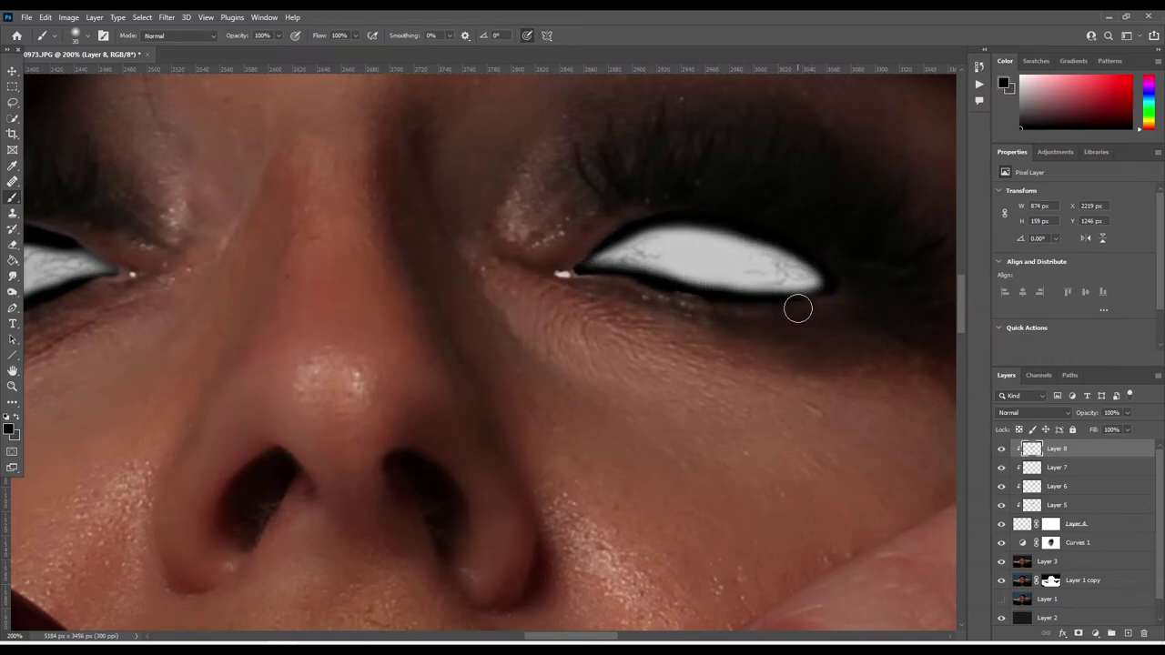
Step: Blur the dark rims with a 9.6 px Gaussian Blur and set the layer to 54% opacity
click(166, 17)
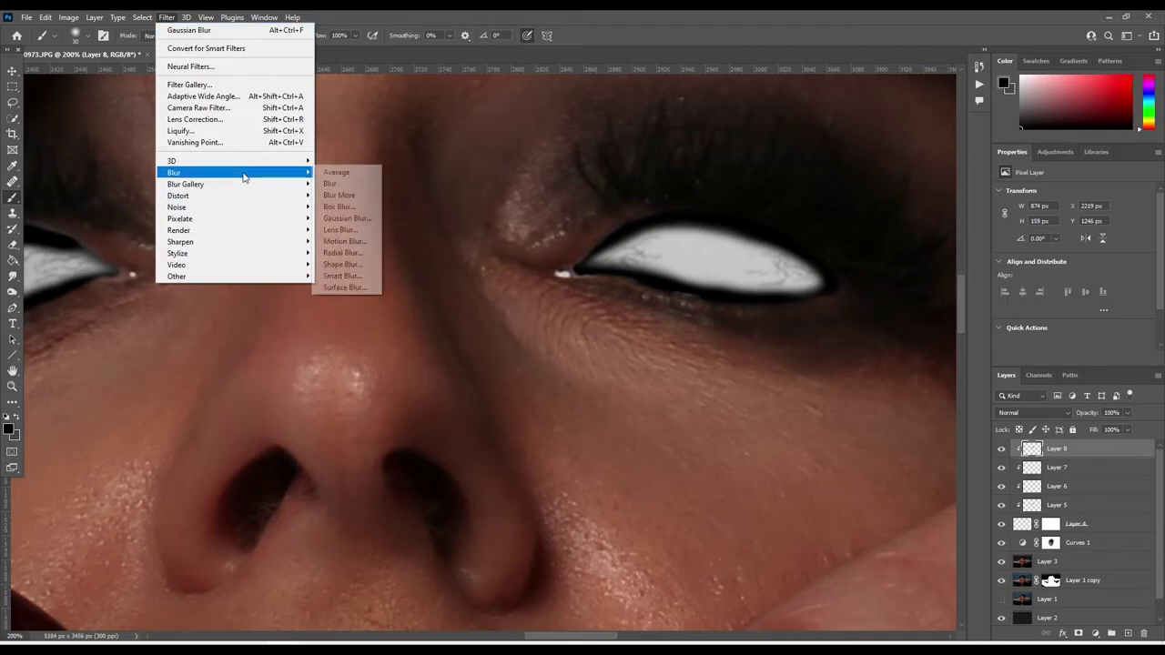
click(351, 216)
drag(968, 275, 973, 275)
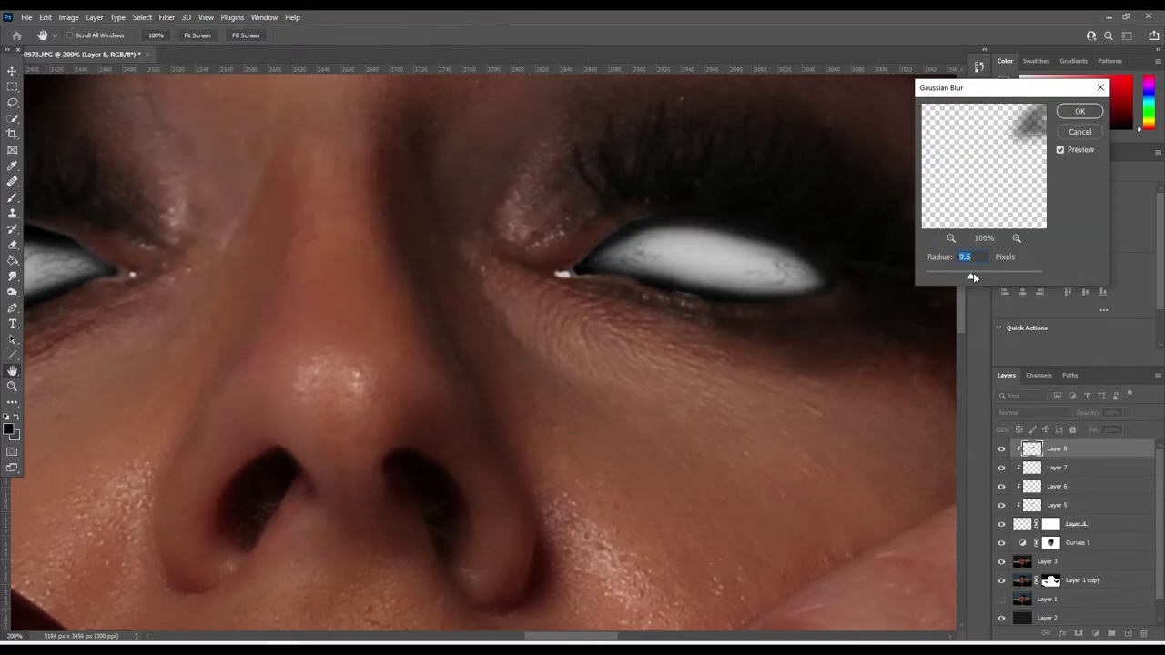
click(1079, 111)
click(1126, 412)
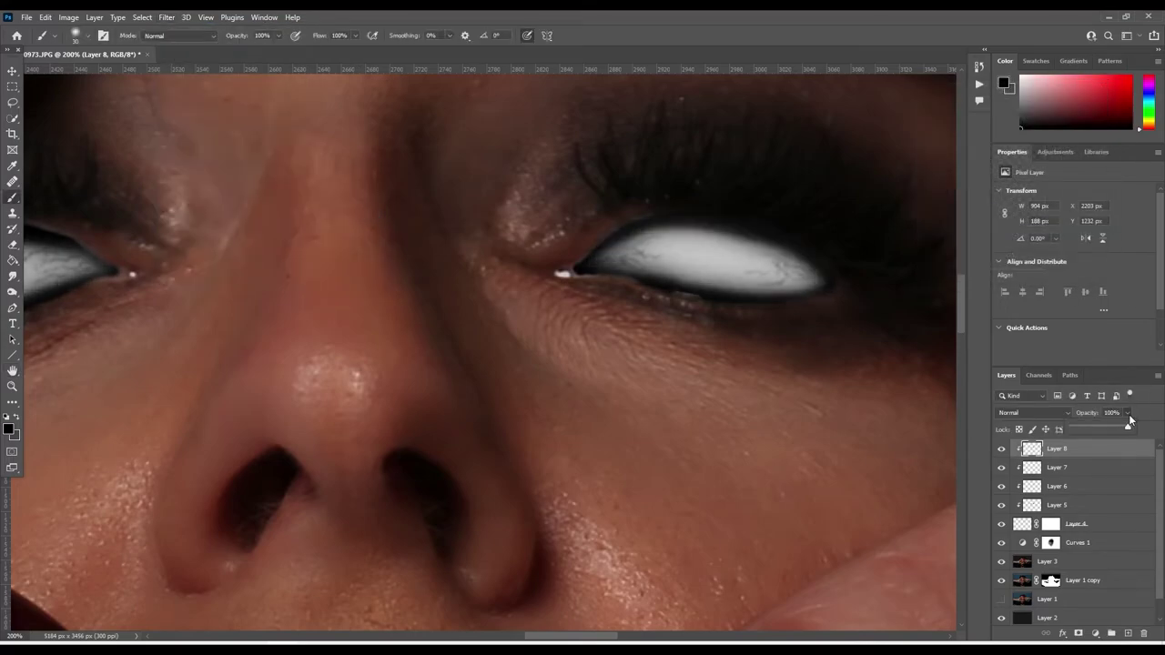
drag(1130, 425, 1101, 426)
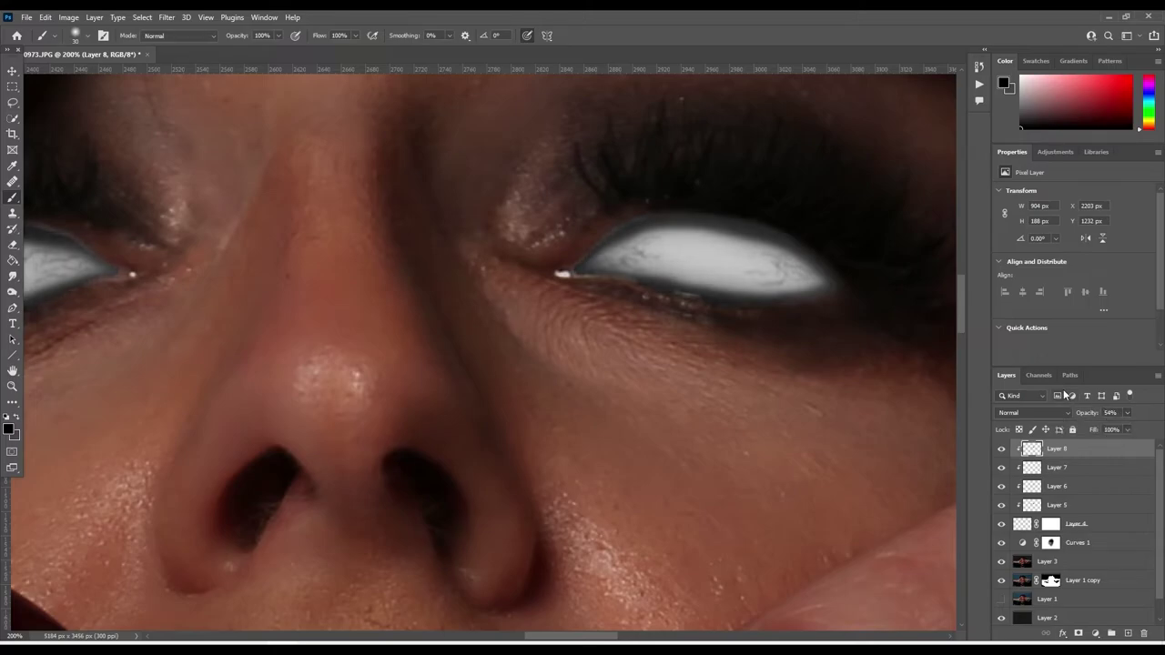
key(ctrl+0)
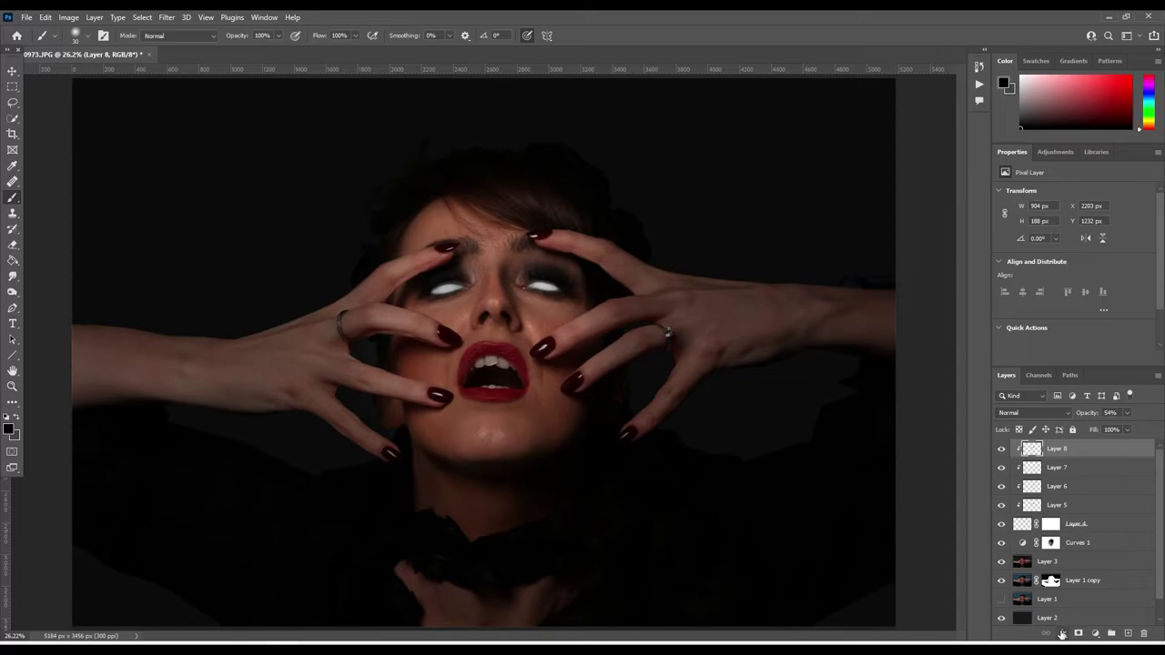
Step: Add a Hue/Saturation adjustment clipped to Layer 3 with saturation -67, then reselect Layer 8
click(1046, 561)
click(1056, 152)
click(1019, 202)
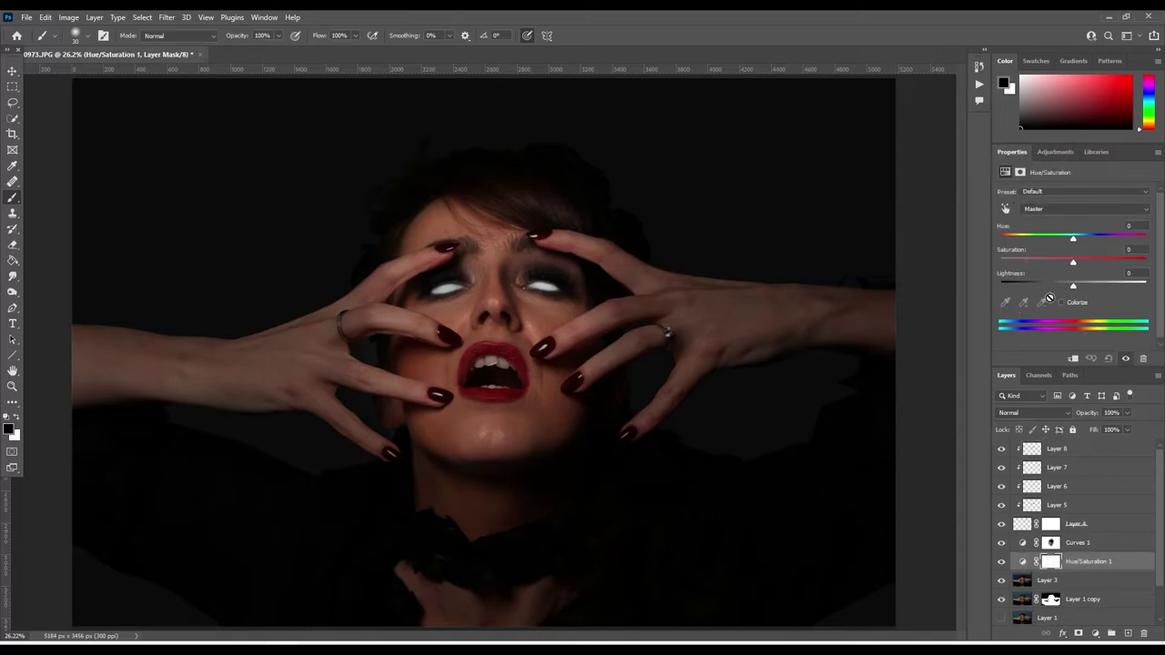
key(ctrl+alt+g)
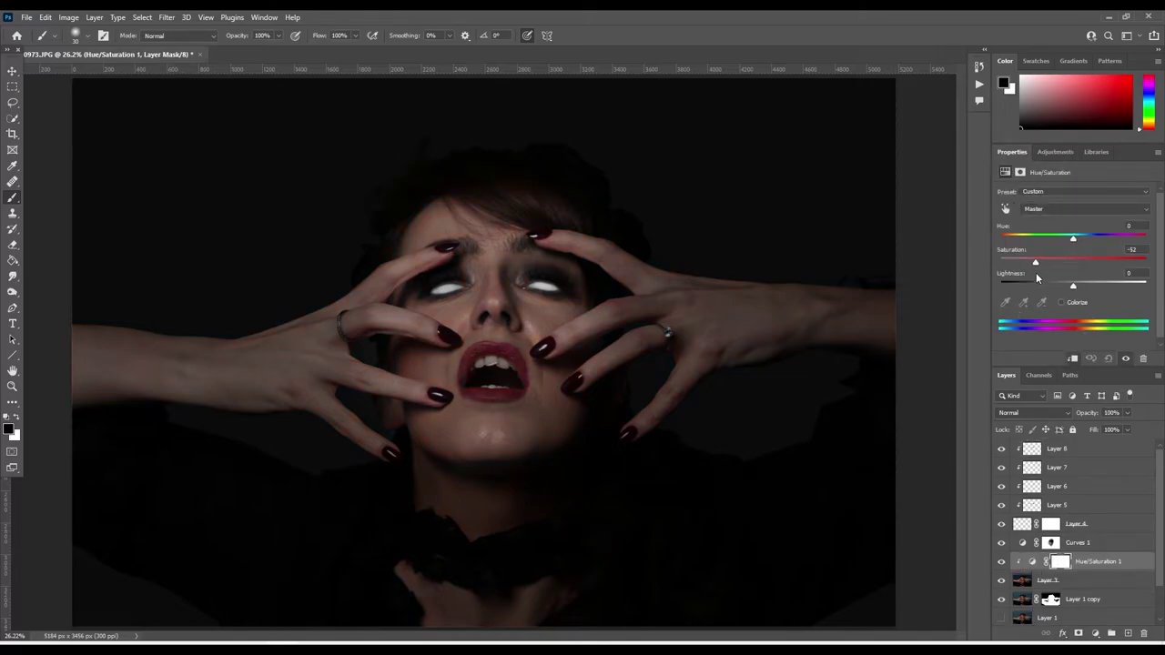
drag(1044, 273, 1026, 287)
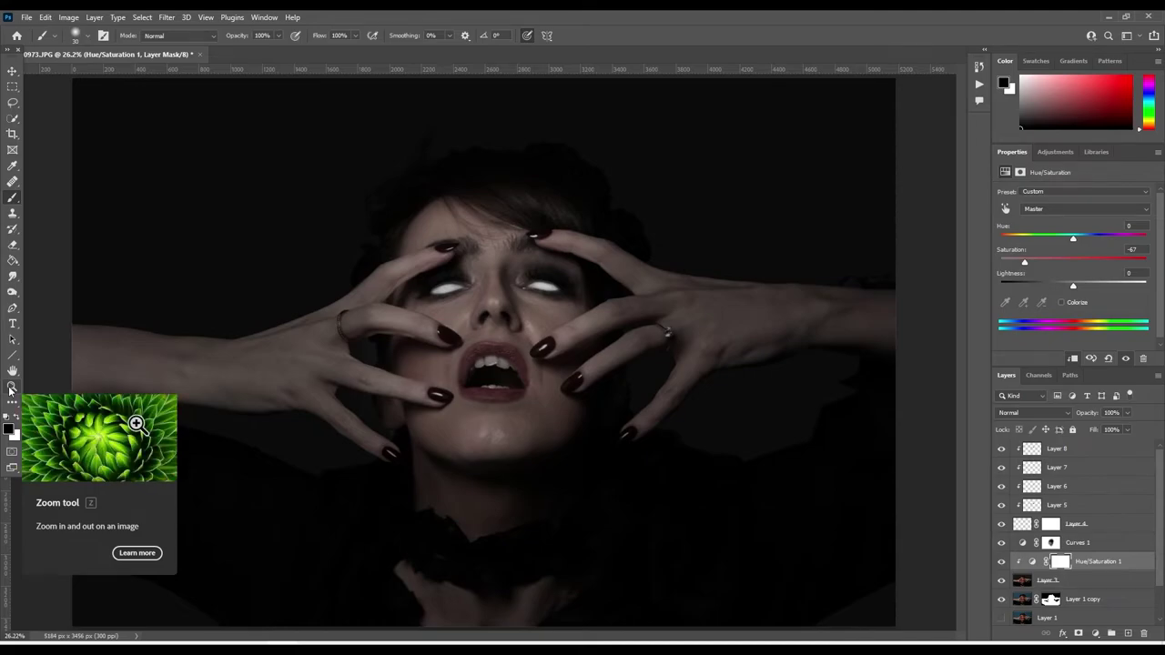
click(1091, 452)
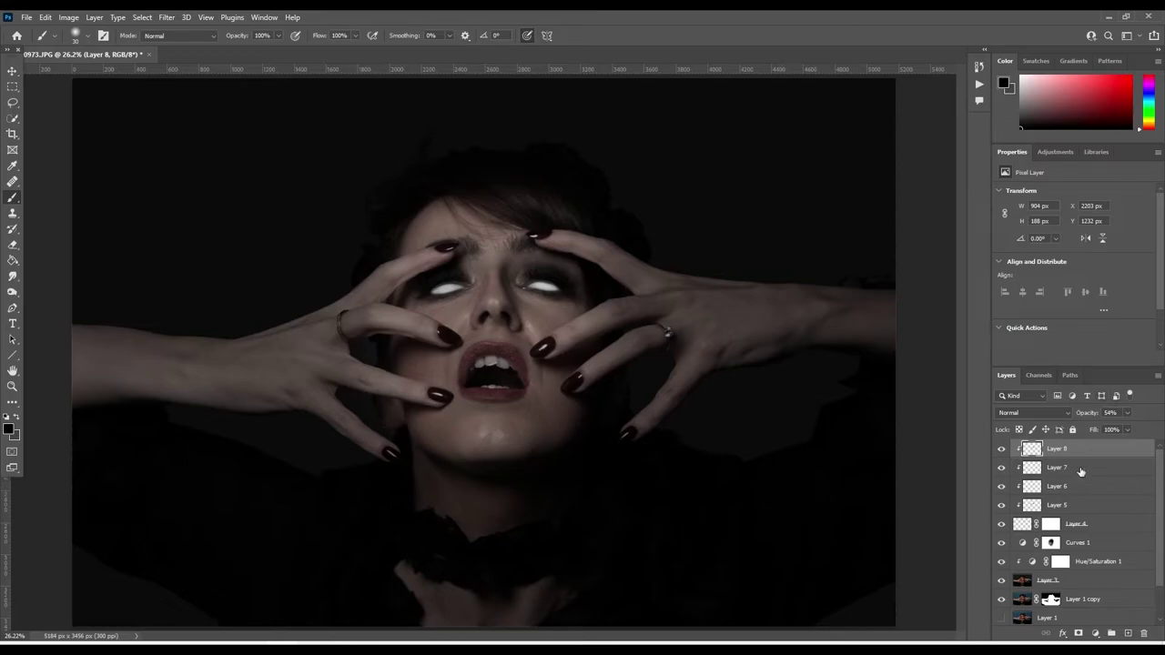
Step: Stamp all visible layers into a new Layer 9 and zoom into the face
key(ctrl+shift+alt+e)
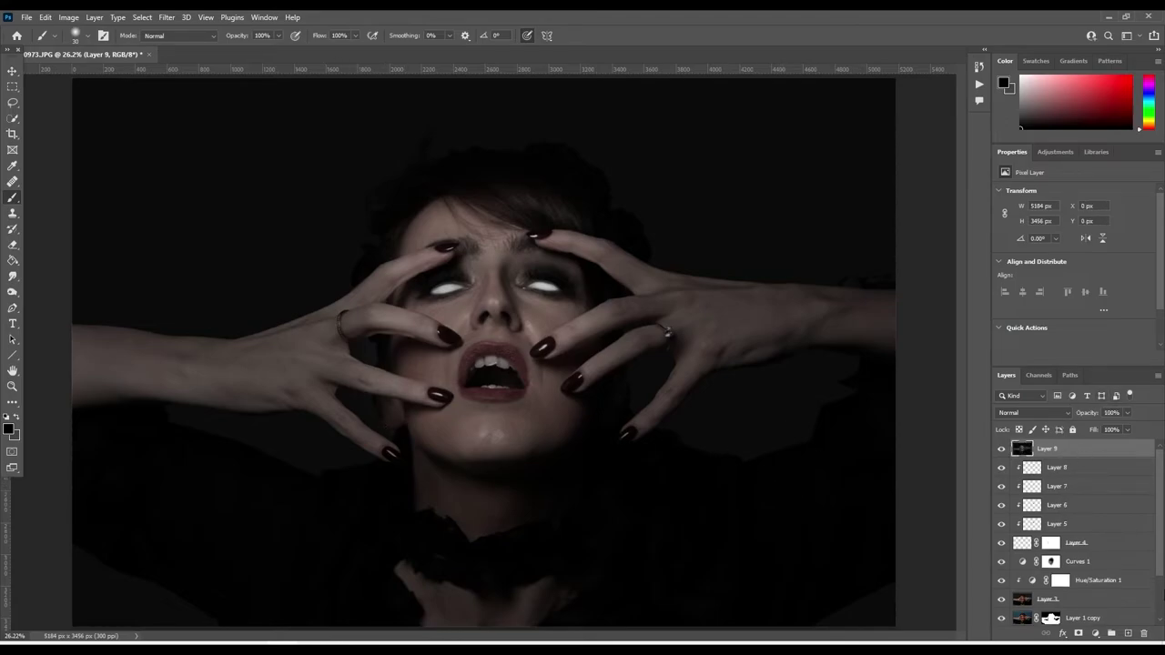
key(z)
click(500, 286)
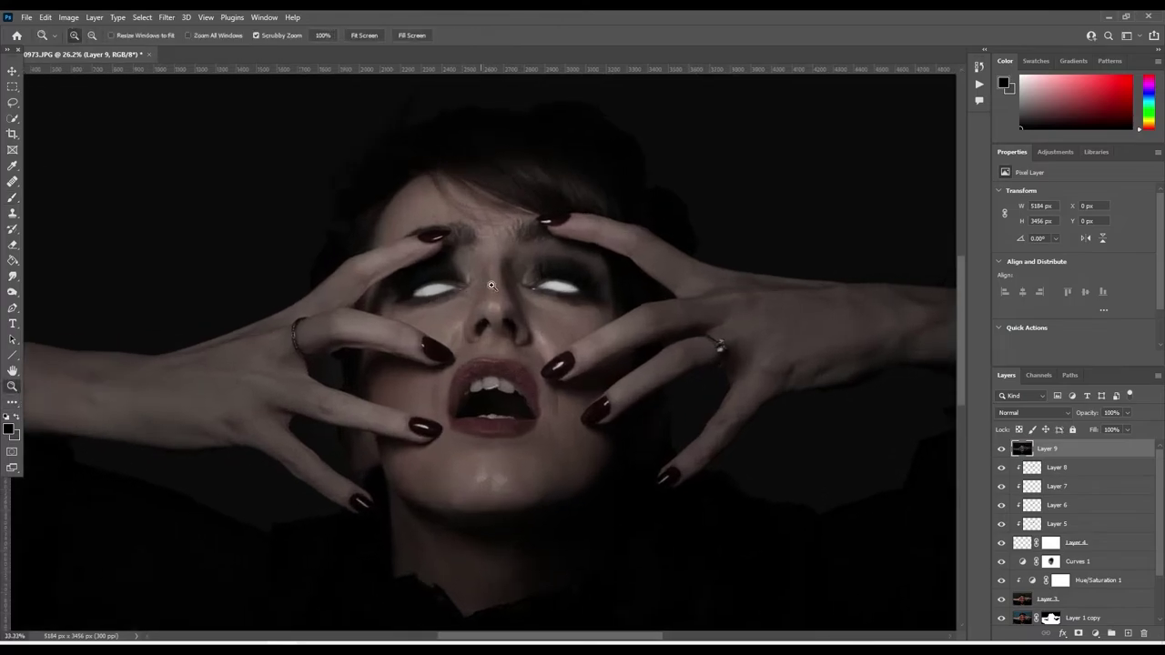
click(500, 285)
Step: Run the FS 8-bit frequency separation action, accepting the 9 px low-frequency blur
click(167, 18)
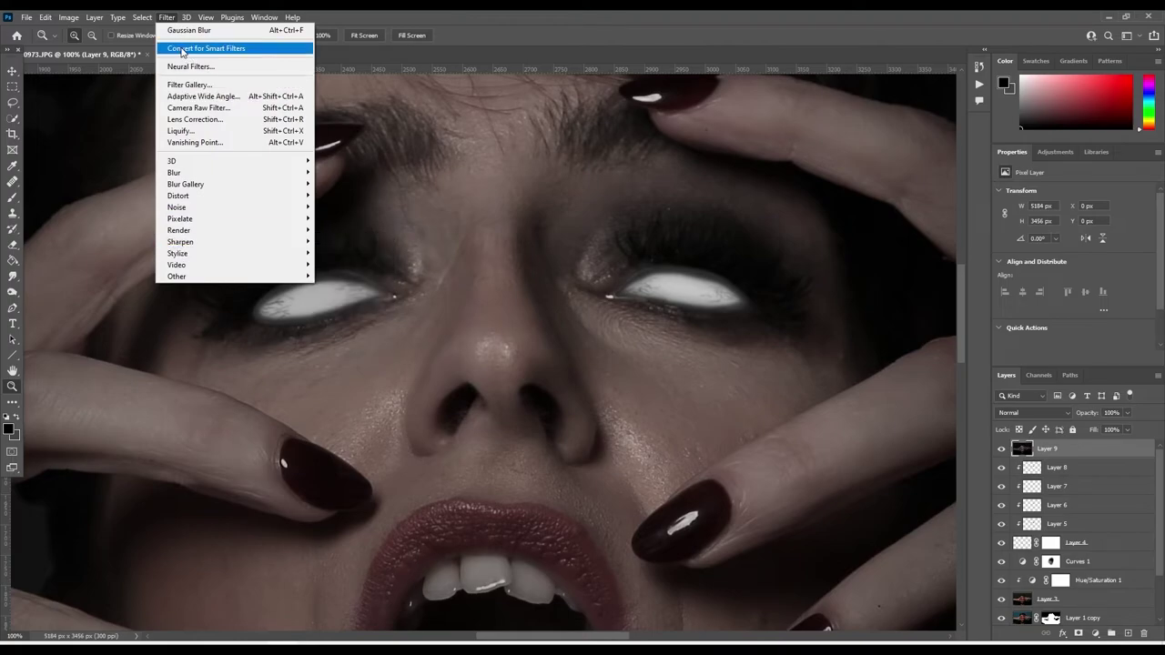
click(282, 107)
click(69, 17)
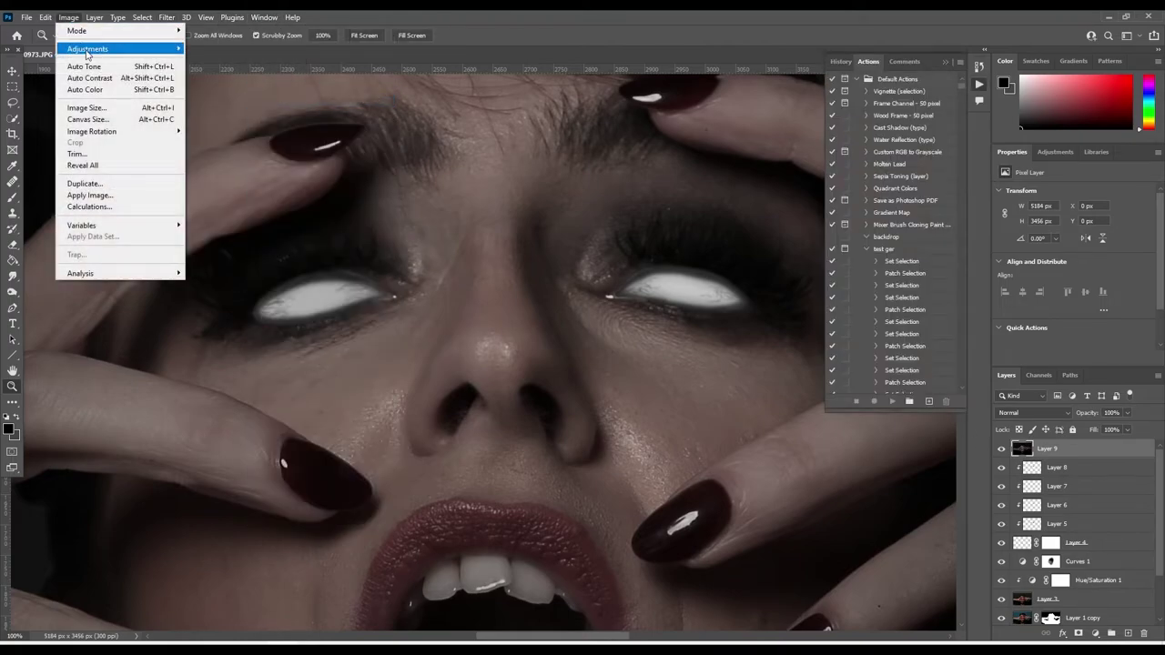
click(892, 114)
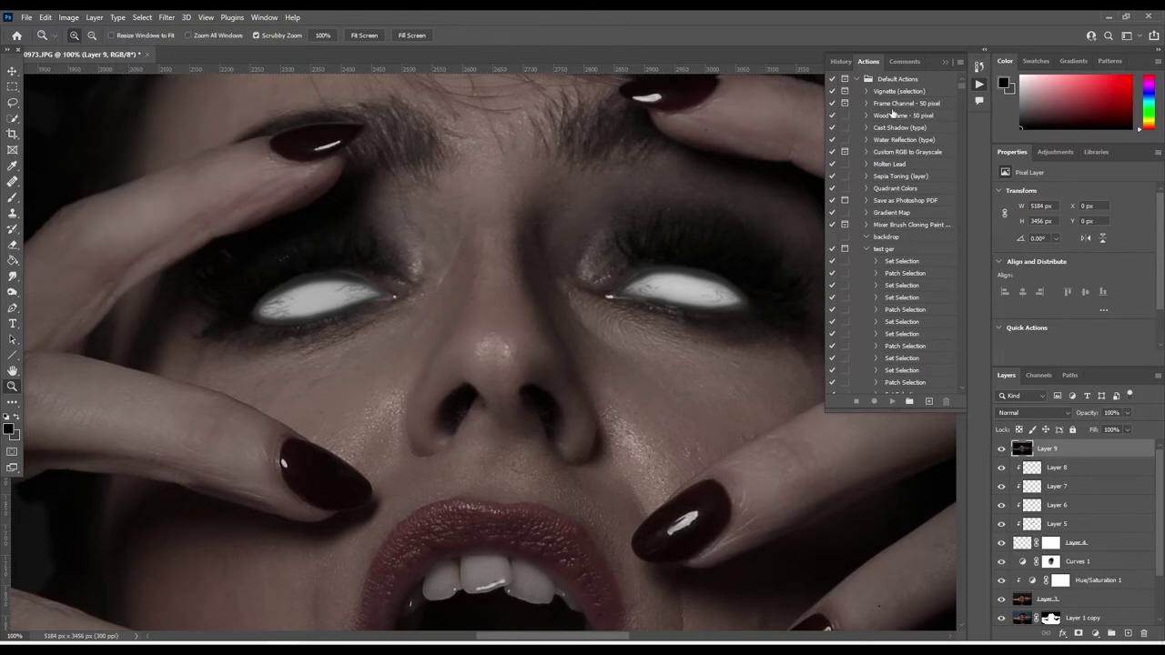
scroll(892, 182, down, 10)
scroll(892, 273, down, 10)
click(883, 372)
click(890, 401)
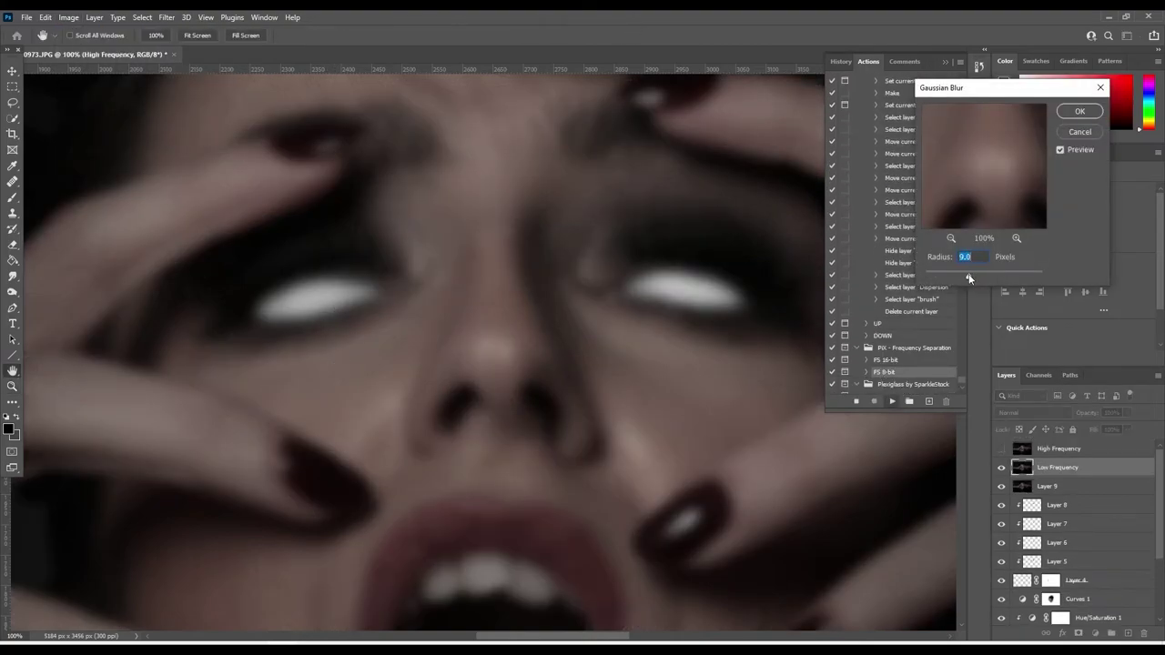
key(Return)
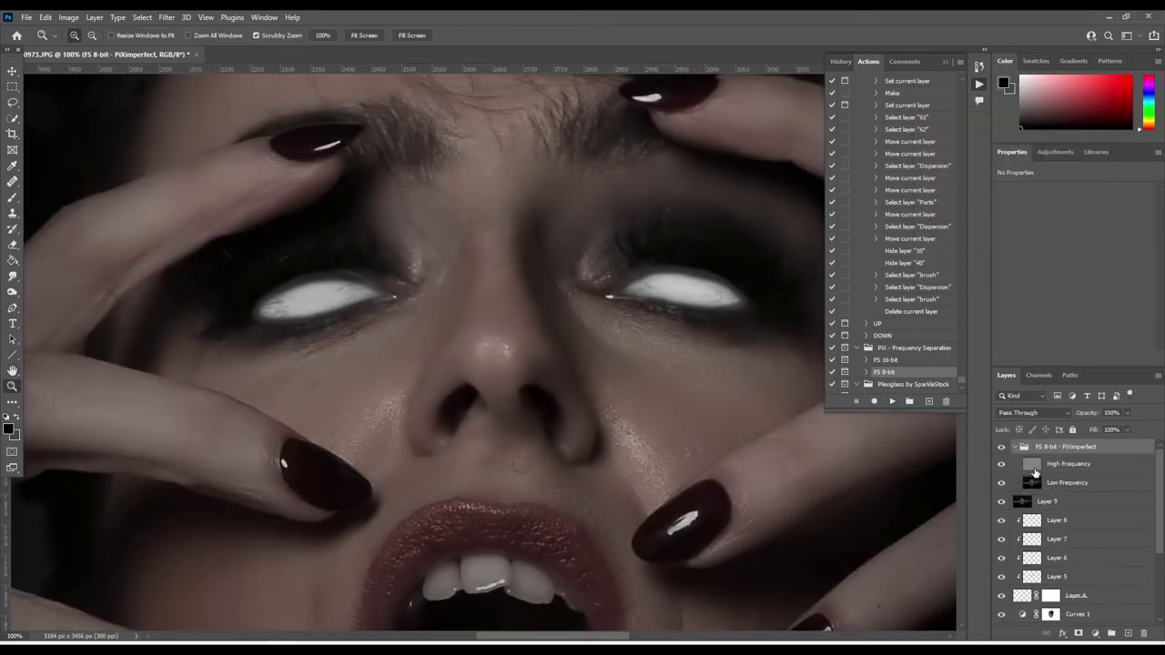
Step: Use the Patch Tool to remove blemishes on the cheek below the left eye and near the nose
key(z)
click(13, 182)
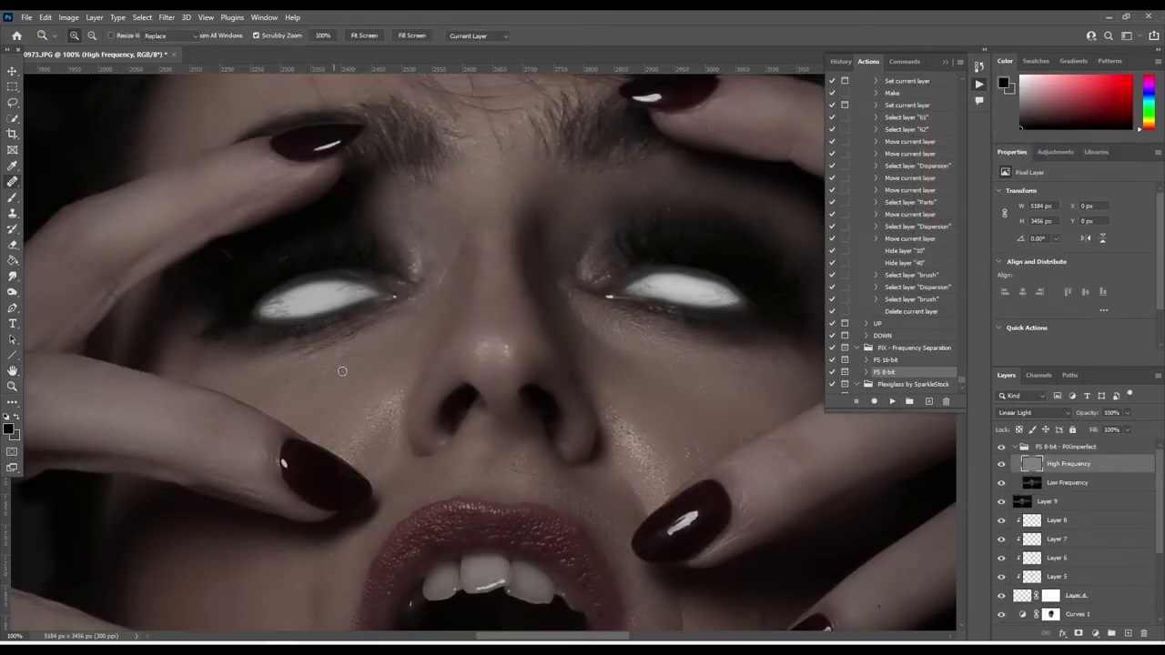
right_click(18, 188)
click(63, 207)
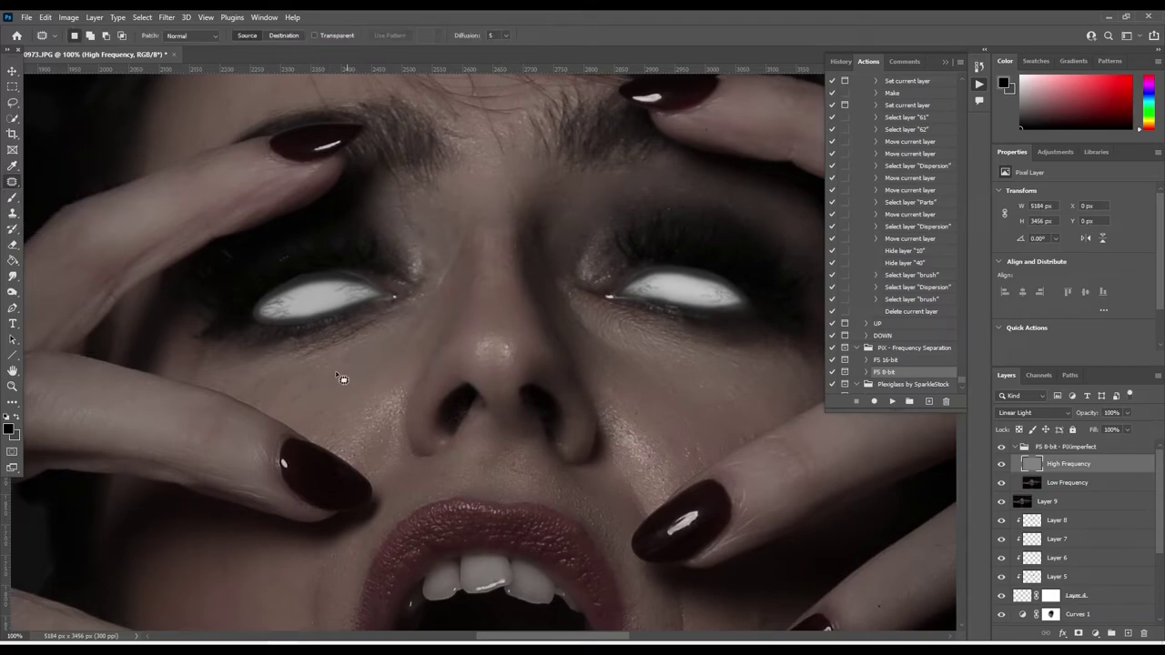
drag(368, 373, 347, 406)
click(383, 371)
drag(361, 373, 437, 323)
click(363, 371)
Step: Patch the other cheek, the left nostril and a spot near the nose, then fit the image
drag(601, 345, 626, 371)
drag(604, 377, 574, 103)
mouse_move(570, 476)
mouse_down()
mouse_move(550, 362)
mouse_move(533, 486)
mouse_move(483, 629)
mouse_up()
drag(460, 409, 455, 453)
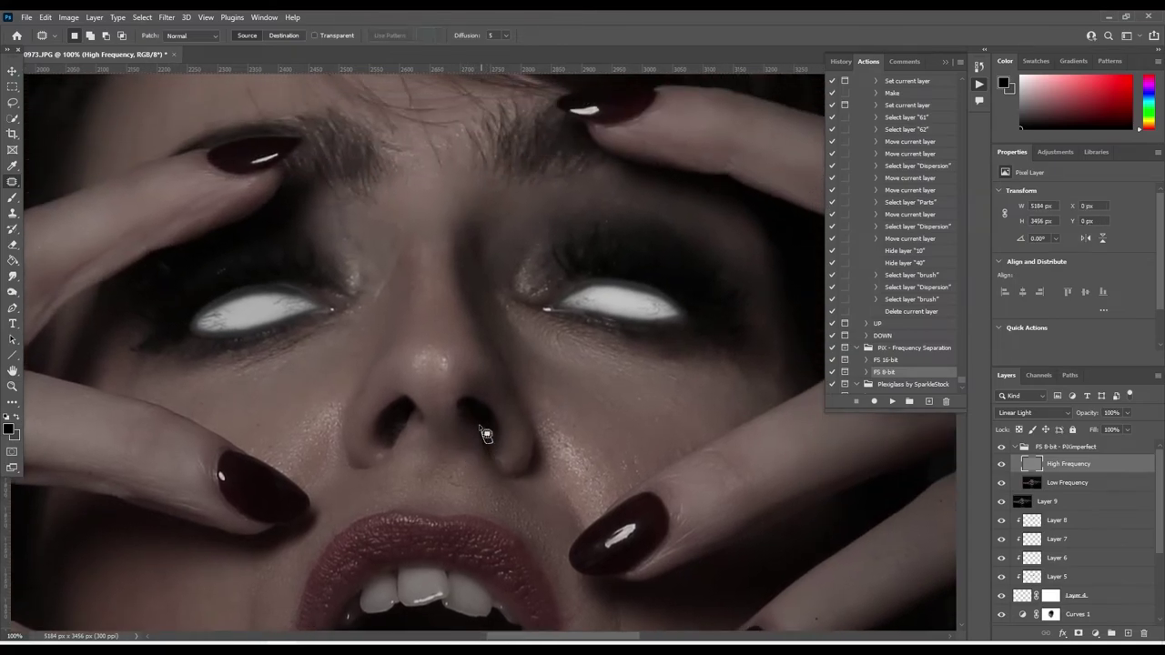
drag(392, 426, 397, 418)
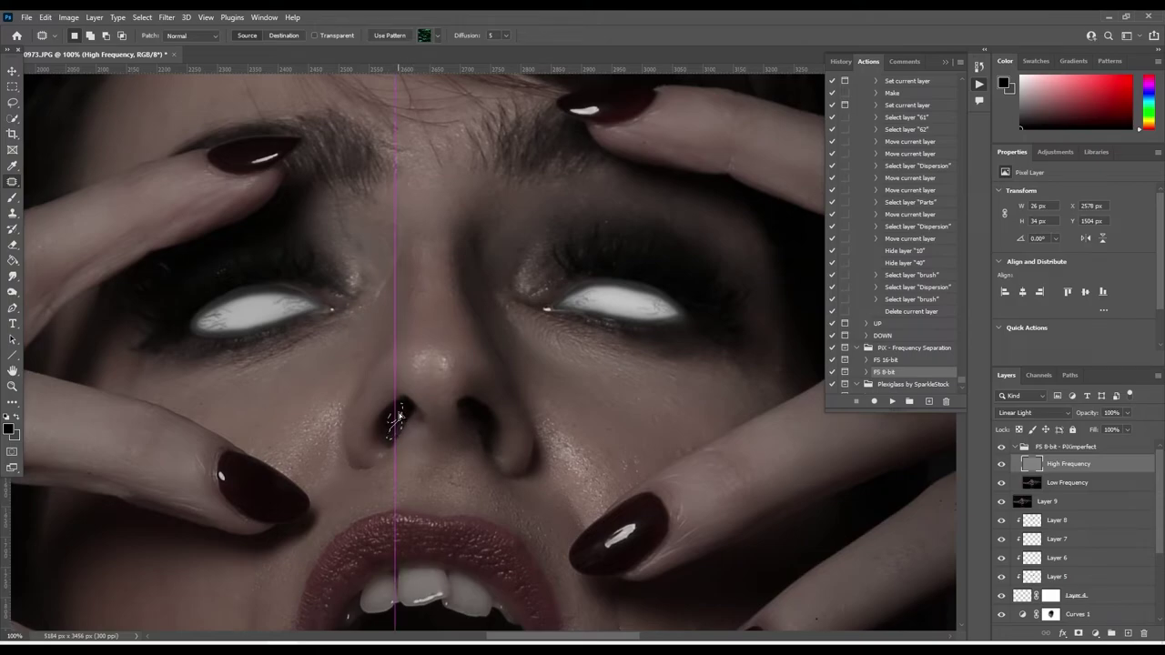
key(ctrl+d)
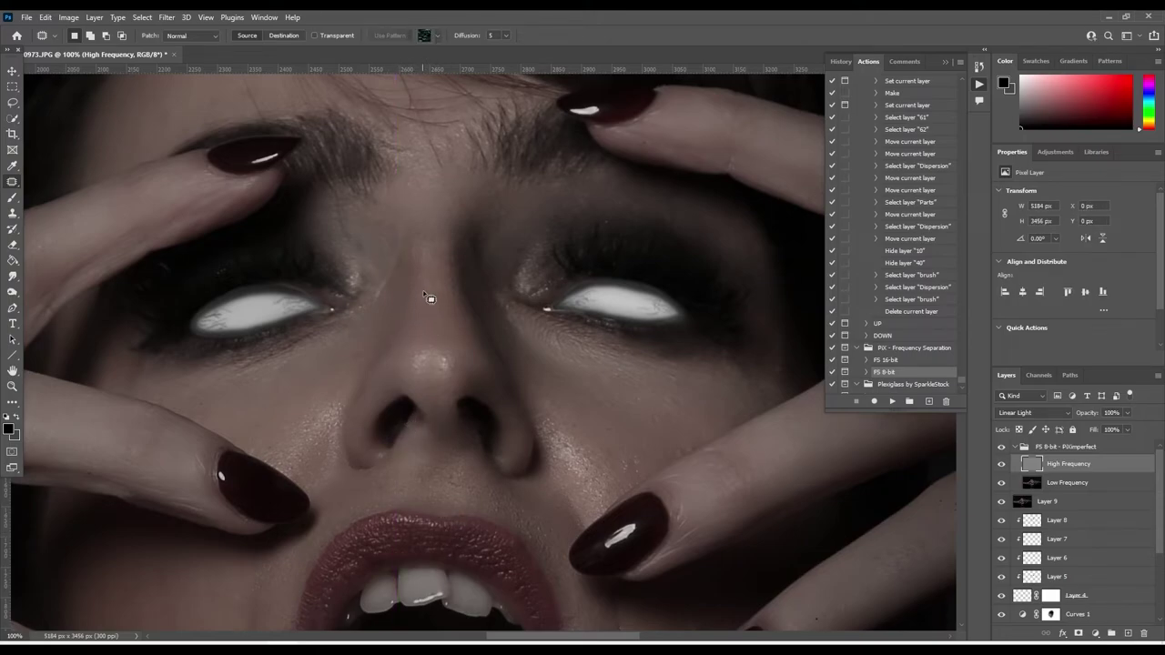
drag(427, 324, 424, 290)
click(530, 247)
key(ctrl+0)
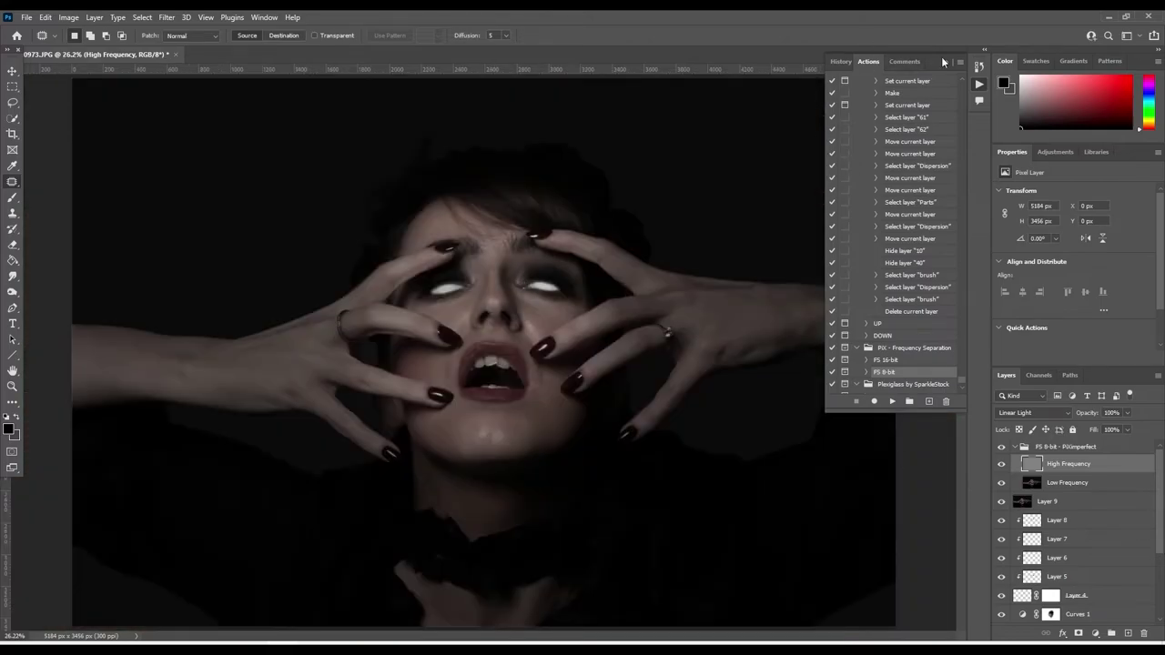
click(943, 58)
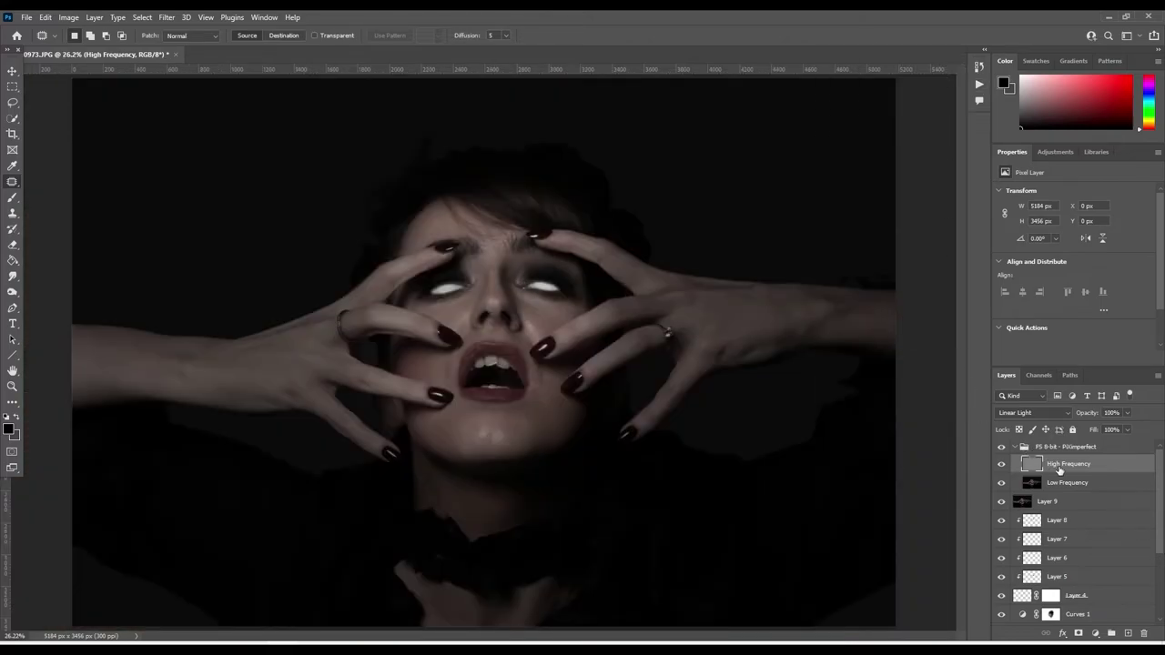
click(1094, 633)
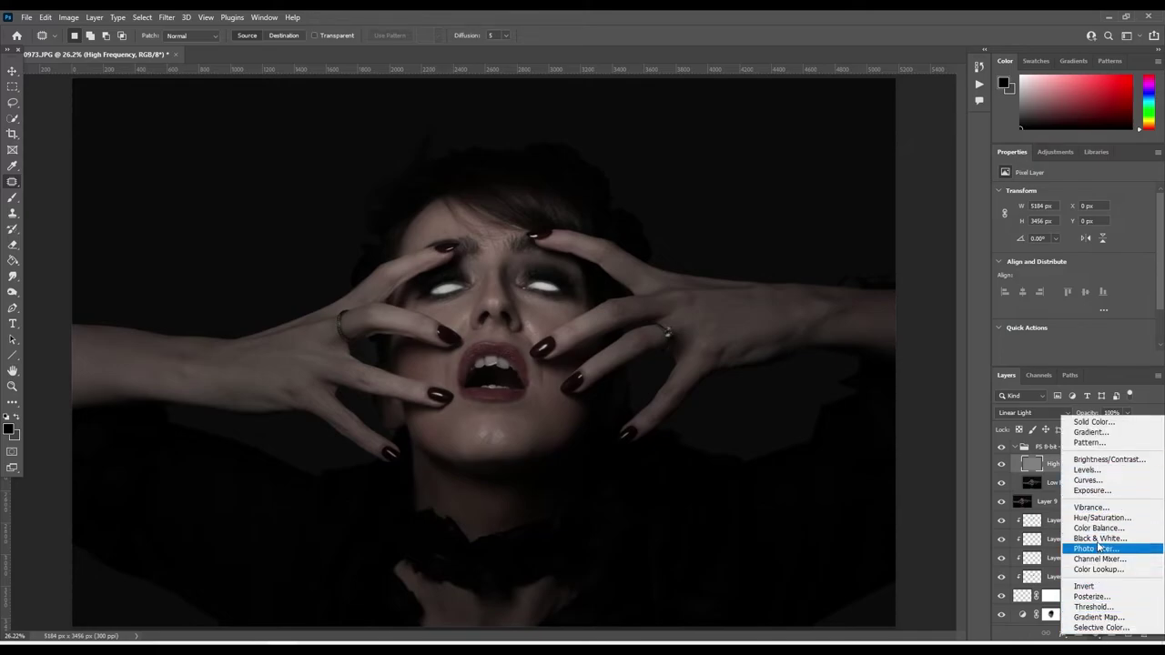
Step: Add a Color Lookup layer using FoggyNight.3DL in Multiply mode at 93% fill
click(1099, 569)
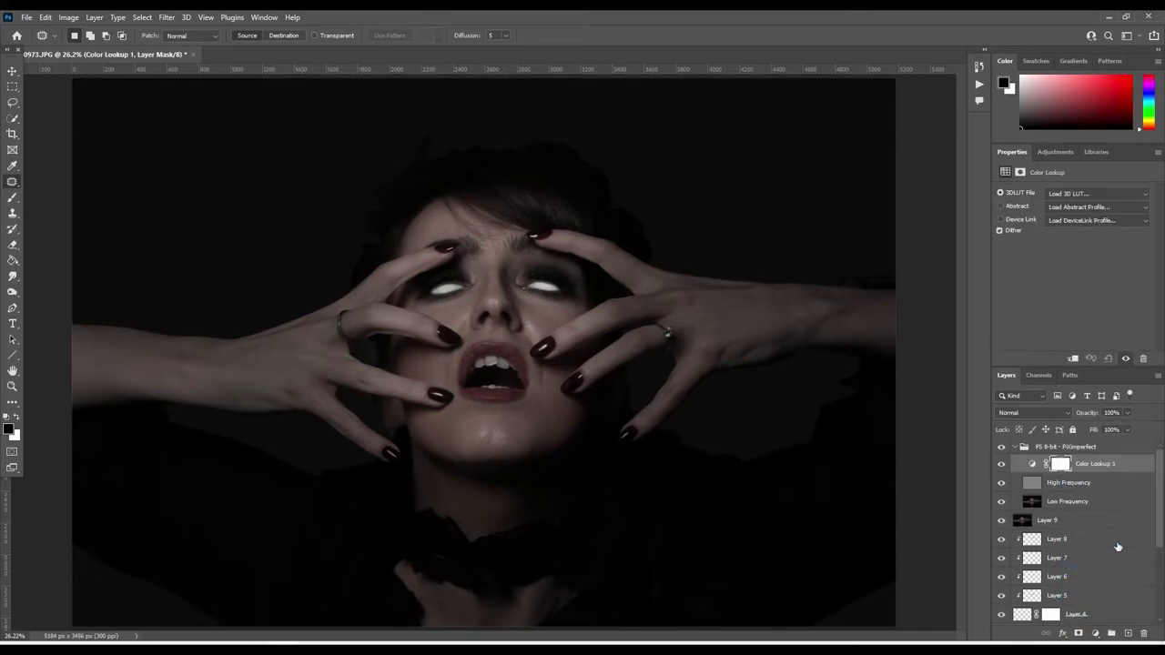
click(1087, 195)
click(1037, 357)
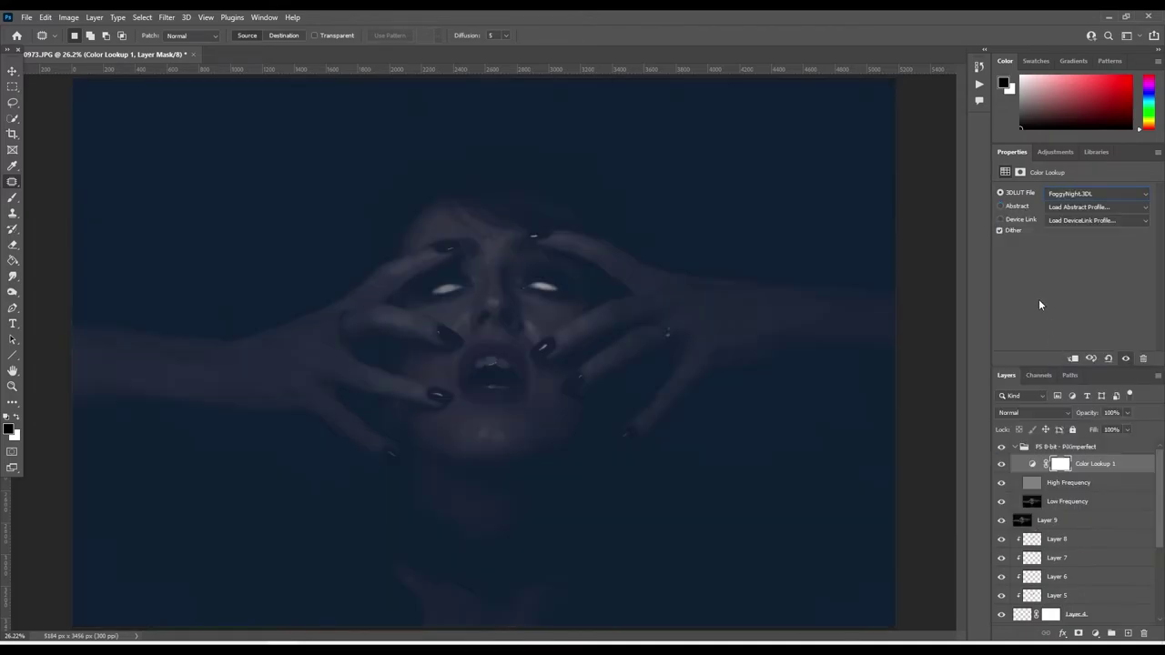
click(1032, 412)
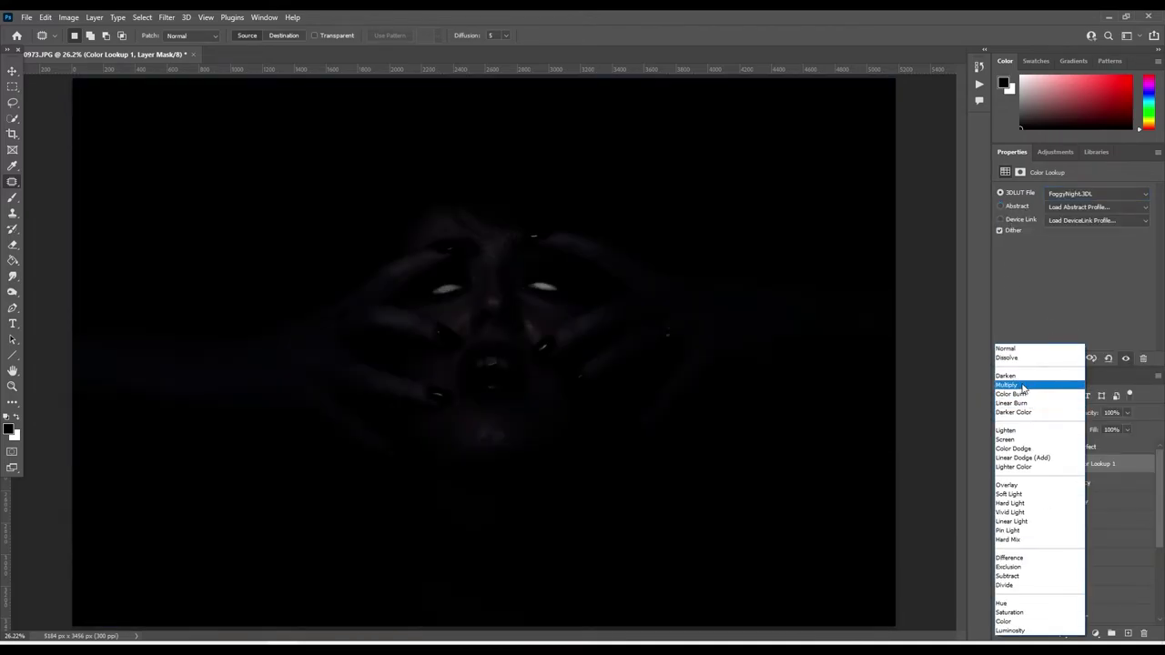
click(1023, 386)
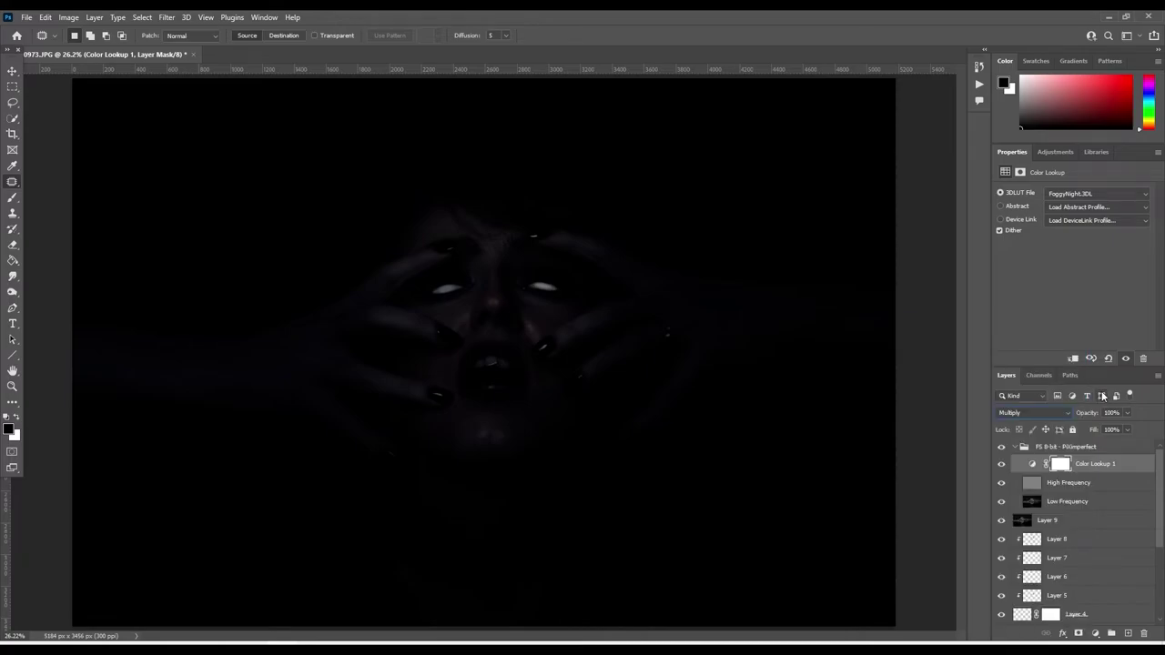
click(1128, 430)
drag(1110, 447, 1108, 447)
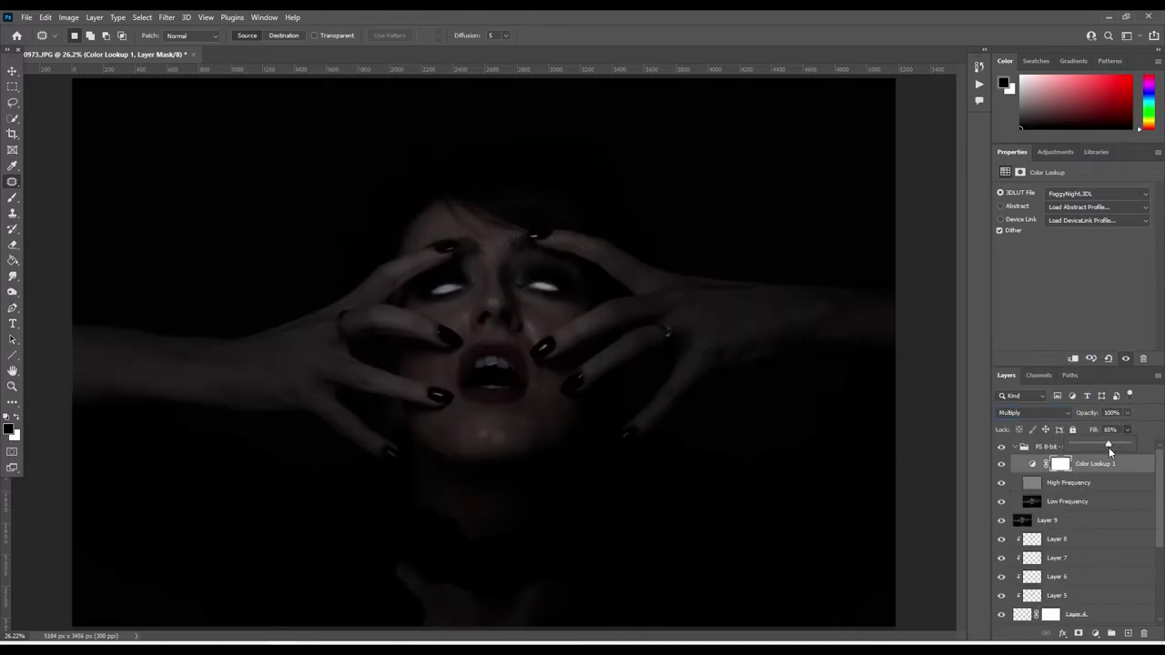
Step: Paint the lookup's mask with an enlarged brush so the face and hands stay brighter
click(12, 198)
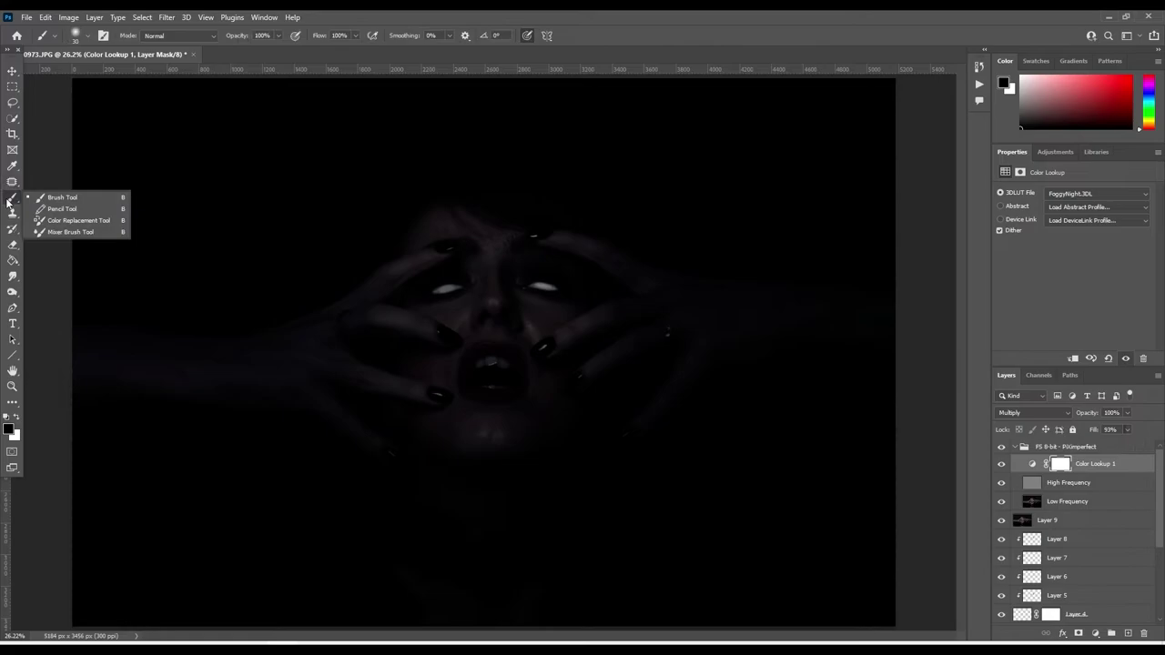
click(61, 202)
text(10)
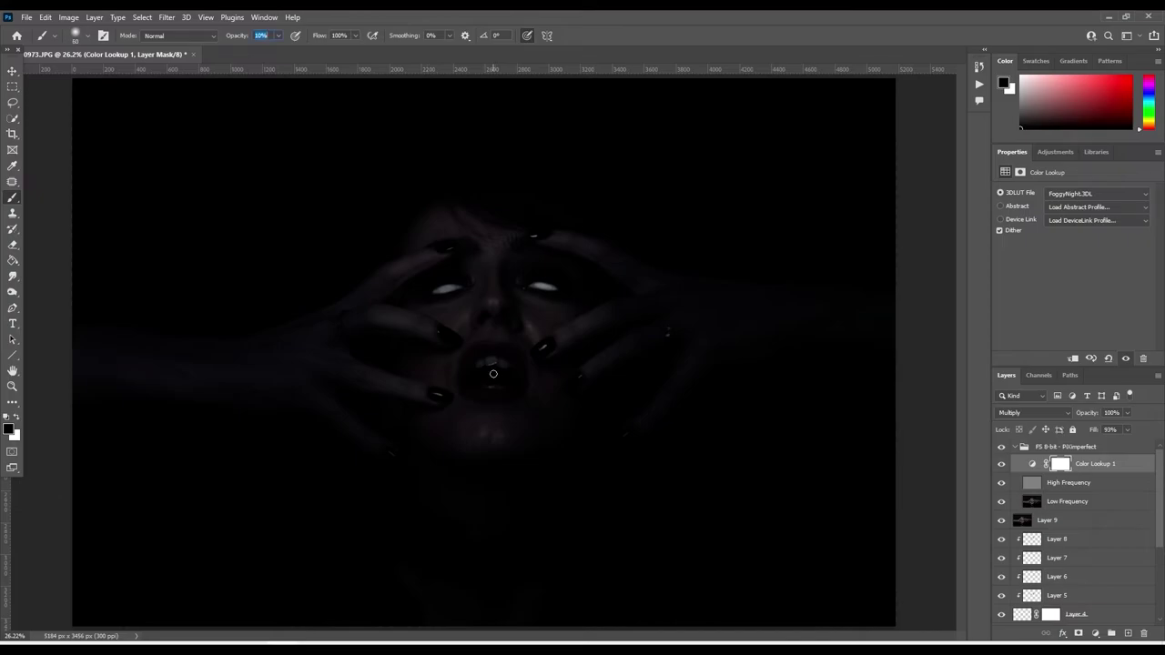
key(bracketright)
key(bracketright)
key(bracketright)
key(bracketright)
key(bracketright)
key(bracketright)
key(bracketright)
mouse_move(380, 383)
mouse_down()
mouse_move(494, 364)
mouse_move(567, 268)
mouse_move(660, 385)
mouse_move(511, 257)
mouse_move(377, 403)
mouse_move(533, 403)
mouse_move(510, 255)
mouse_move(604, 314)
mouse_up()
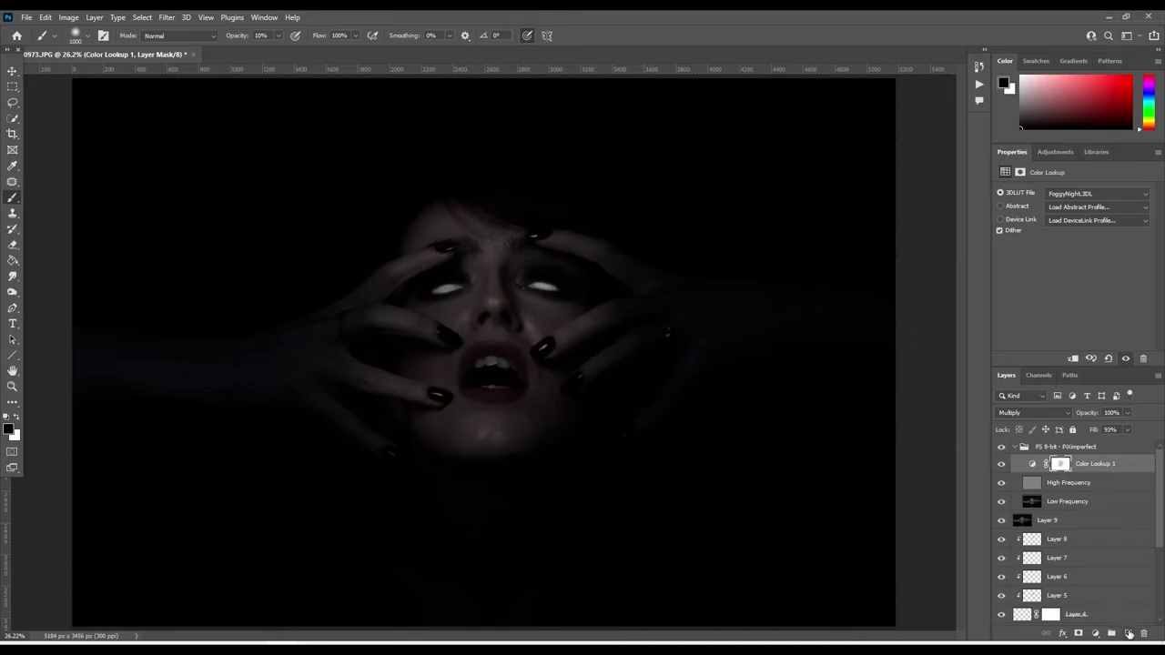
click(1095, 632)
Step: Delete the unwanted Color Lookup 2 layer
click(1092, 573)
click(1143, 358)
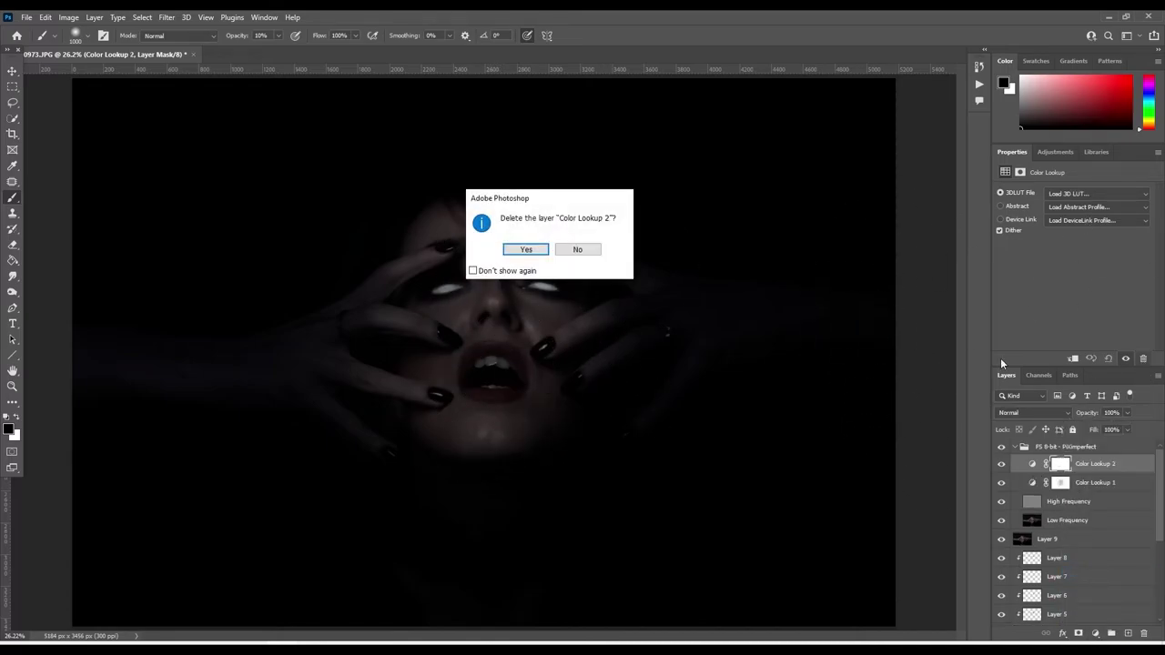
click(523, 247)
Step: Add a Color Balance layer that adjusts the shadows and pushes highlights toward blue (+21)
click(1079, 448)
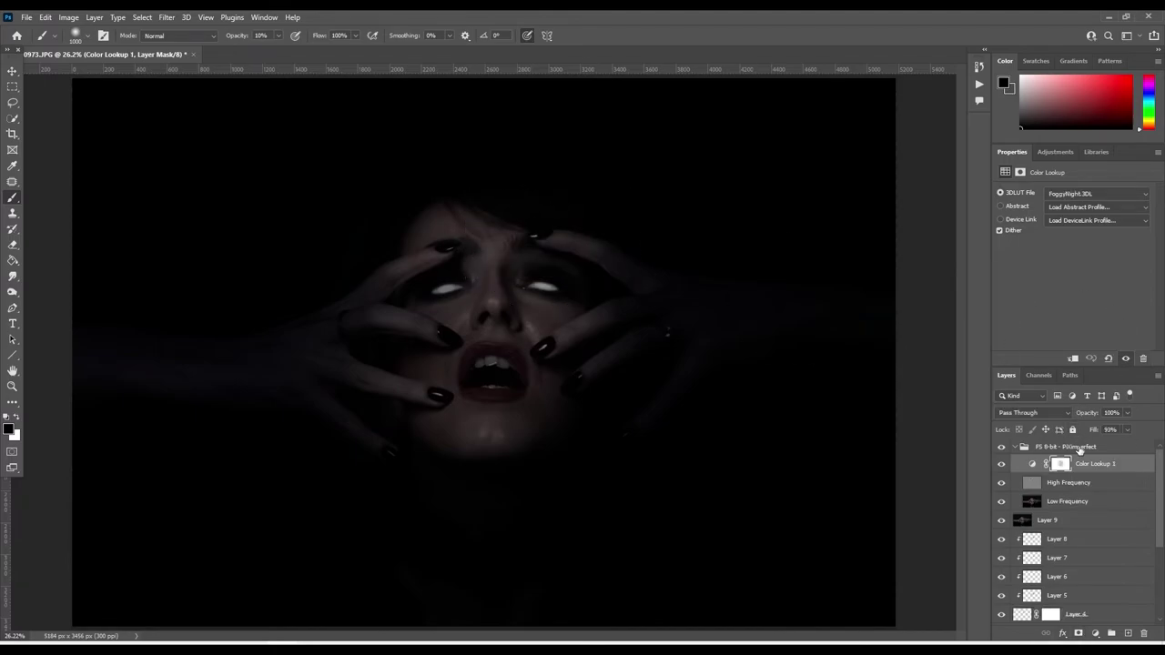
click(1095, 632)
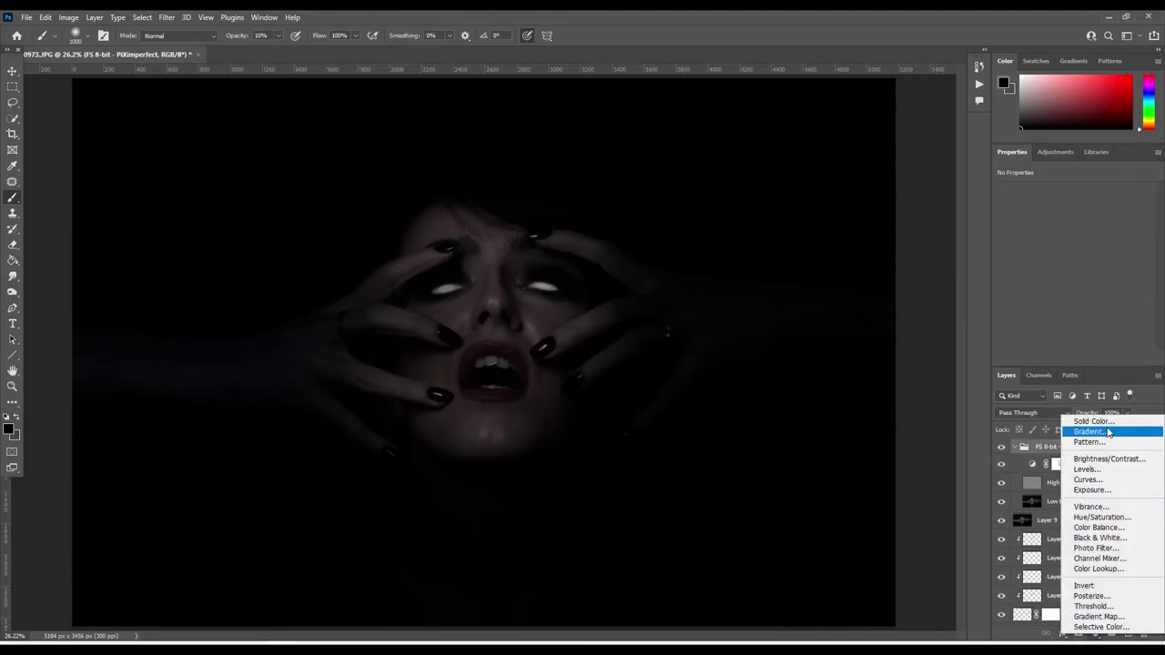
click(1099, 528)
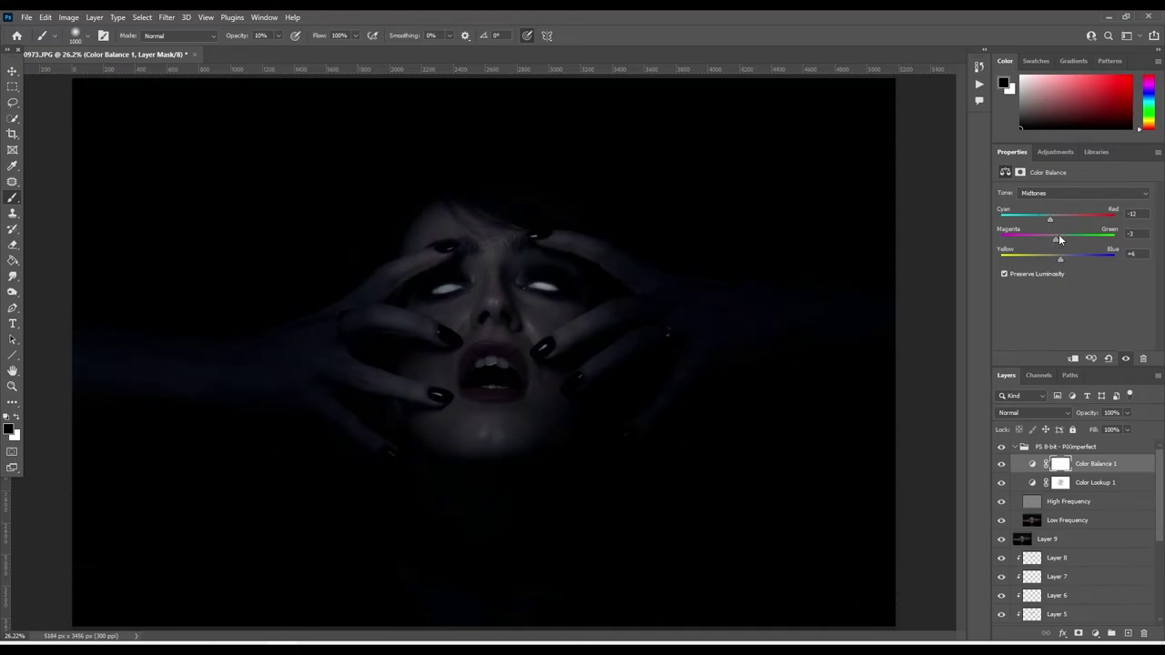
click(1060, 193)
click(1058, 198)
drag(1051, 224, 1056, 260)
drag(1054, 239, 1067, 261)
click(1100, 193)
click(1064, 224)
Step: Paint the Color Lookup 1 mask to brighten nose and mouth, then stamp visible into Layer 10
click(1059, 483)
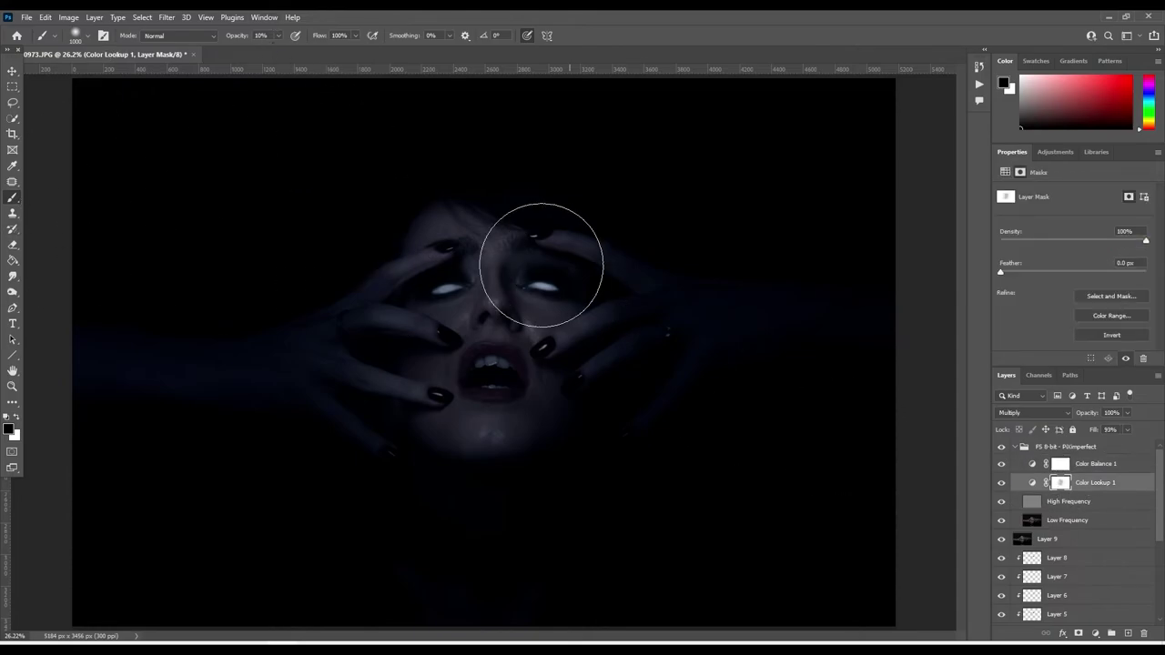
drag(541, 265, 512, 409)
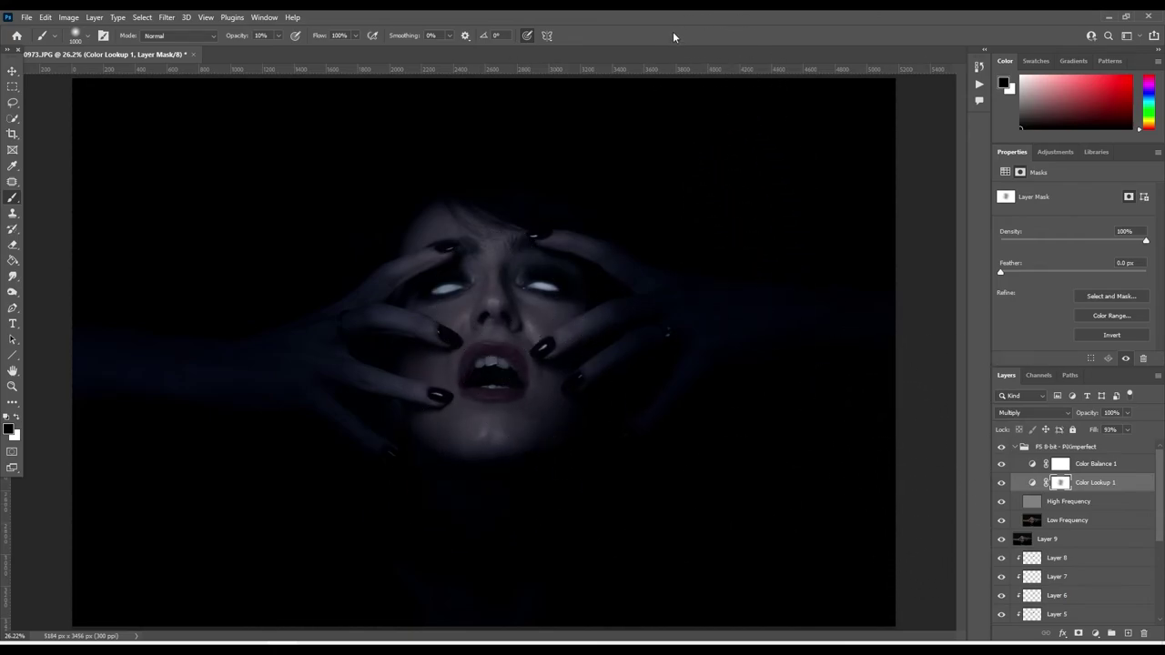
click(1092, 447)
key(ctrl+shift+alt+e)
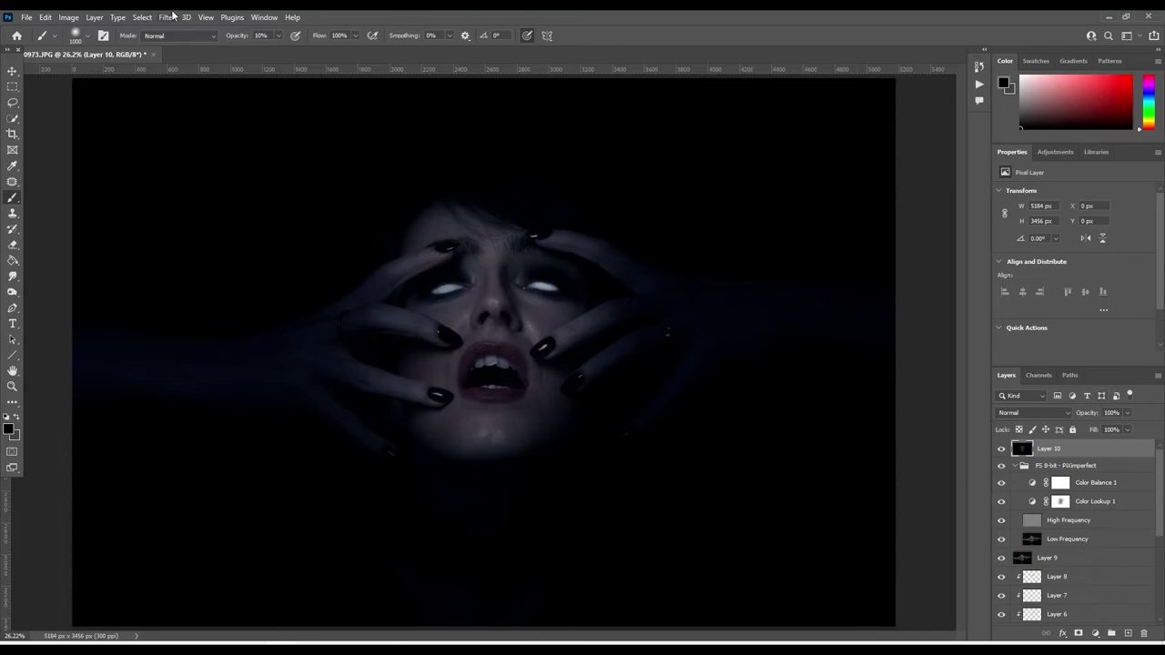
Step: In the Camera Raw filter, adjust aqua/blue saturation and darken the Blues luminance
click(173, 14)
click(360, 256)
click(168, 18)
click(891, 249)
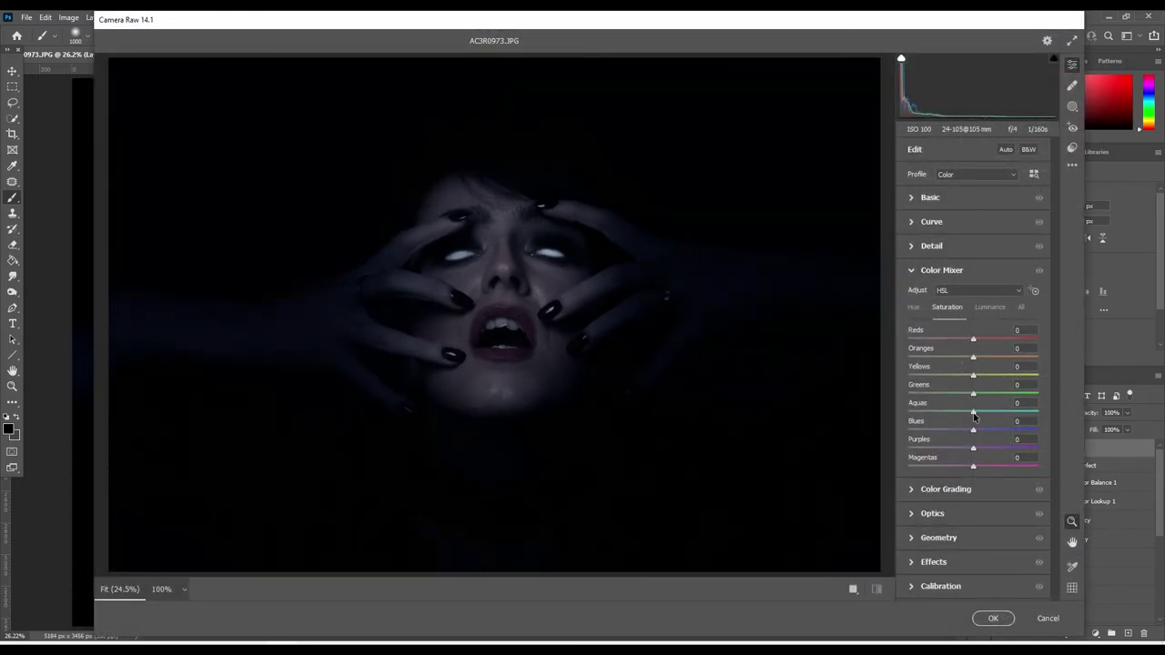
mouse_move(953, 412)
mouse_down()
mouse_move(974, 414)
mouse_move(970, 432)
mouse_up()
click(987, 309)
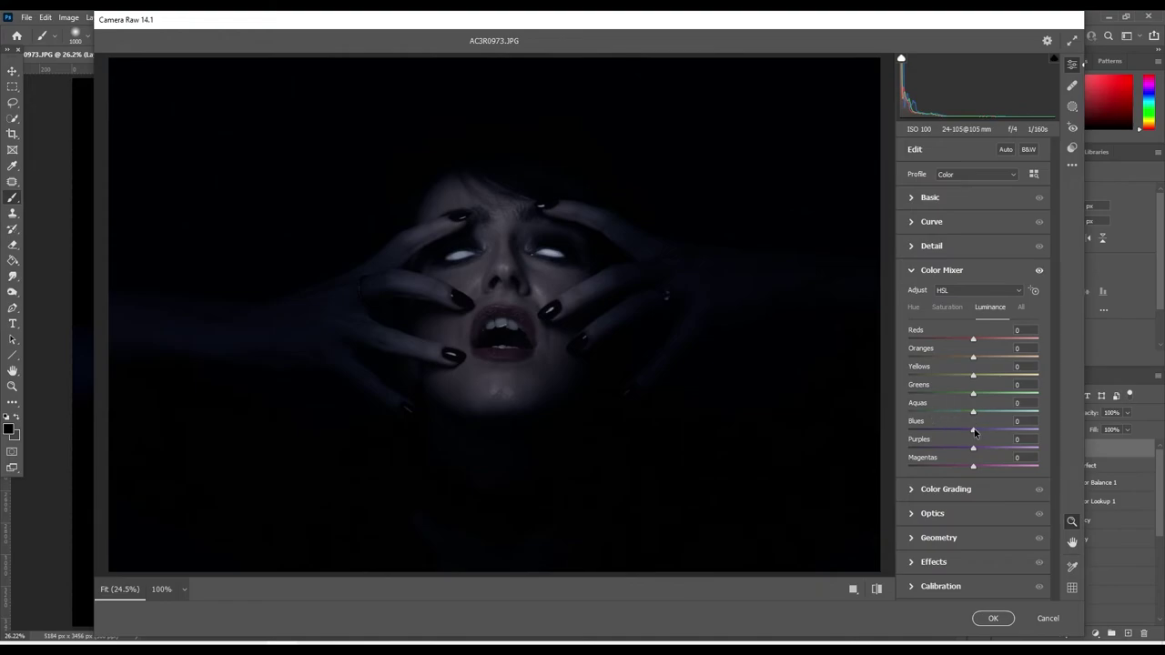
drag(974, 431, 963, 440)
Step: Set Blacks +1, Whites +45 and Clarity +25, then apply Camera Raw
click(911, 273)
click(915, 198)
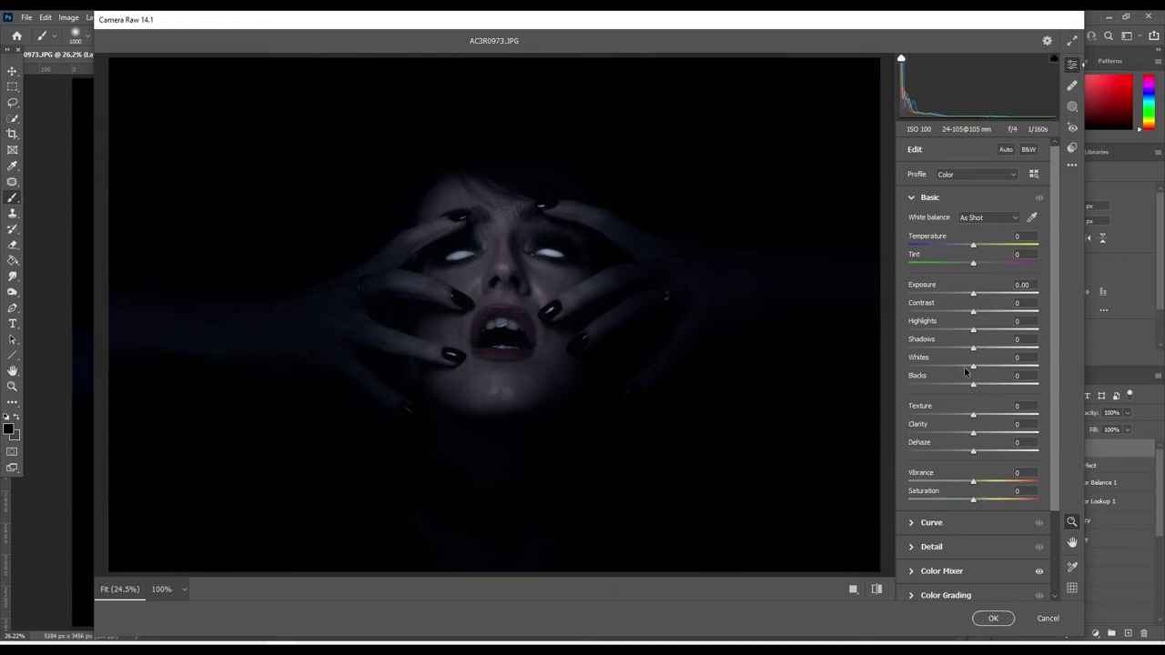
drag(974, 386, 975, 388)
mouse_move(973, 366)
mouse_down()
mouse_move(1003, 365)
mouse_move(1005, 382)
mouse_up()
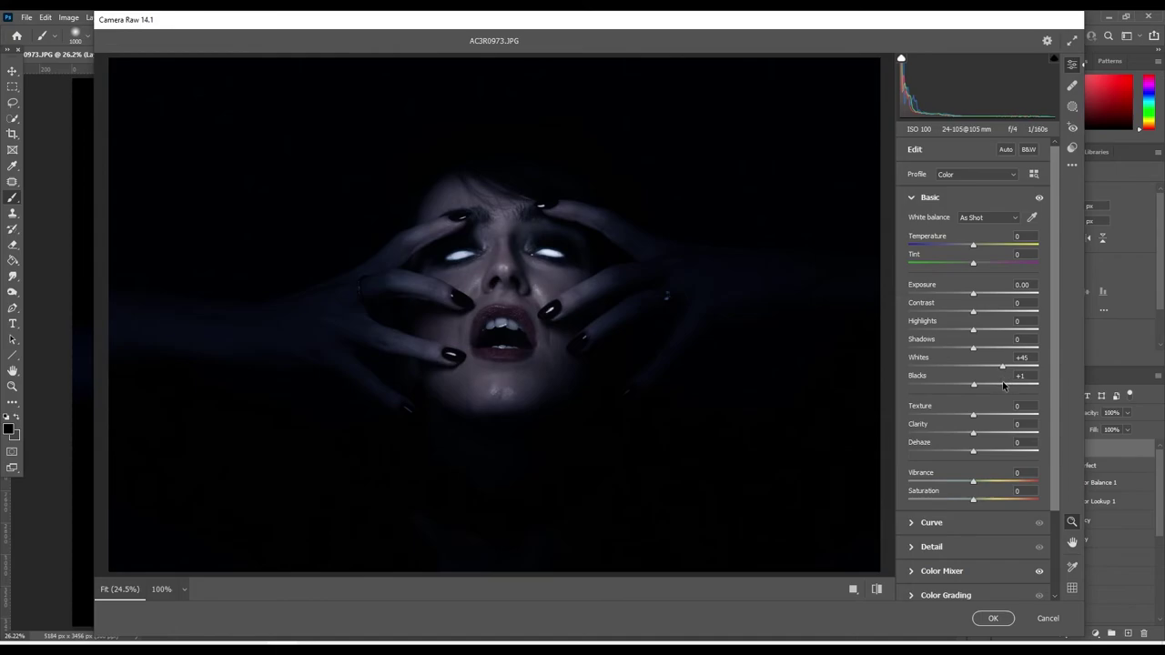
drag(973, 437, 990, 439)
click(989, 619)
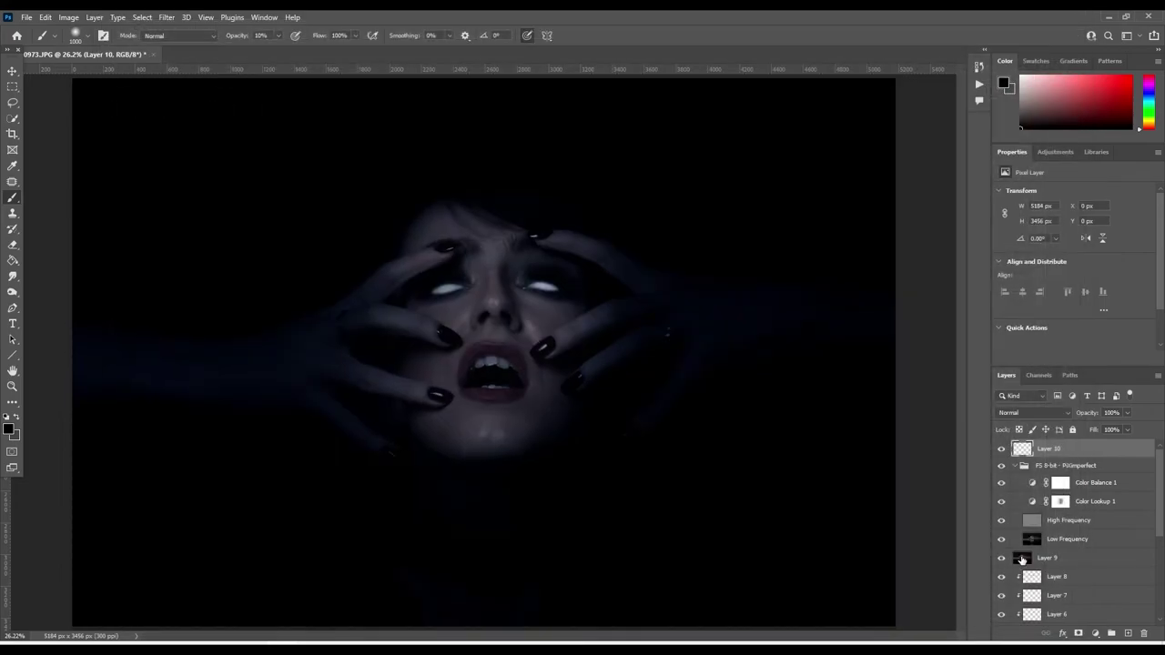
Step: Stamp visible layers into Layer 11 and apply Oil Paint with Cleanliness 4.3
key(ctrl+shift+alt+e)
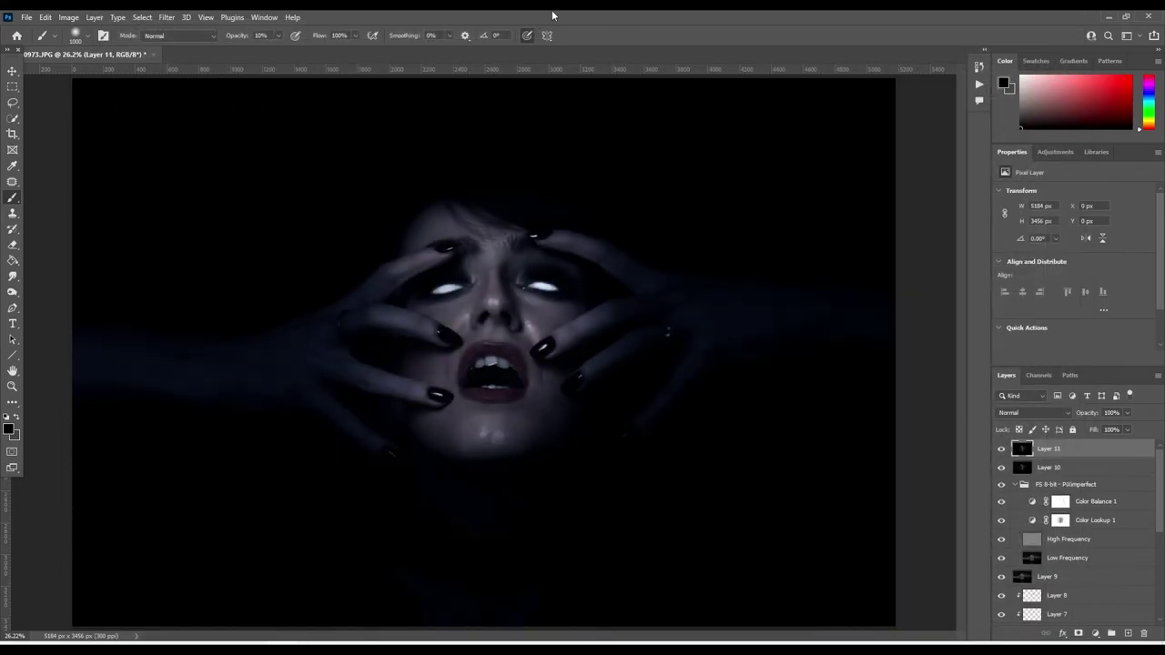
click(176, 18)
click(364, 297)
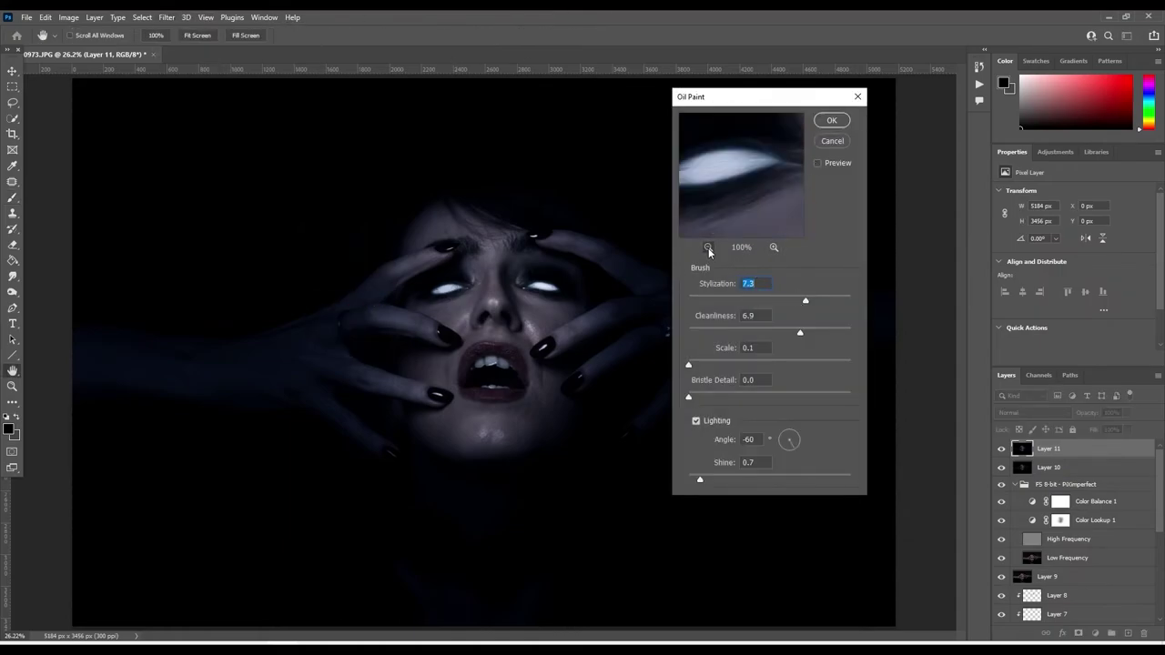
click(708, 248)
drag(800, 333, 757, 332)
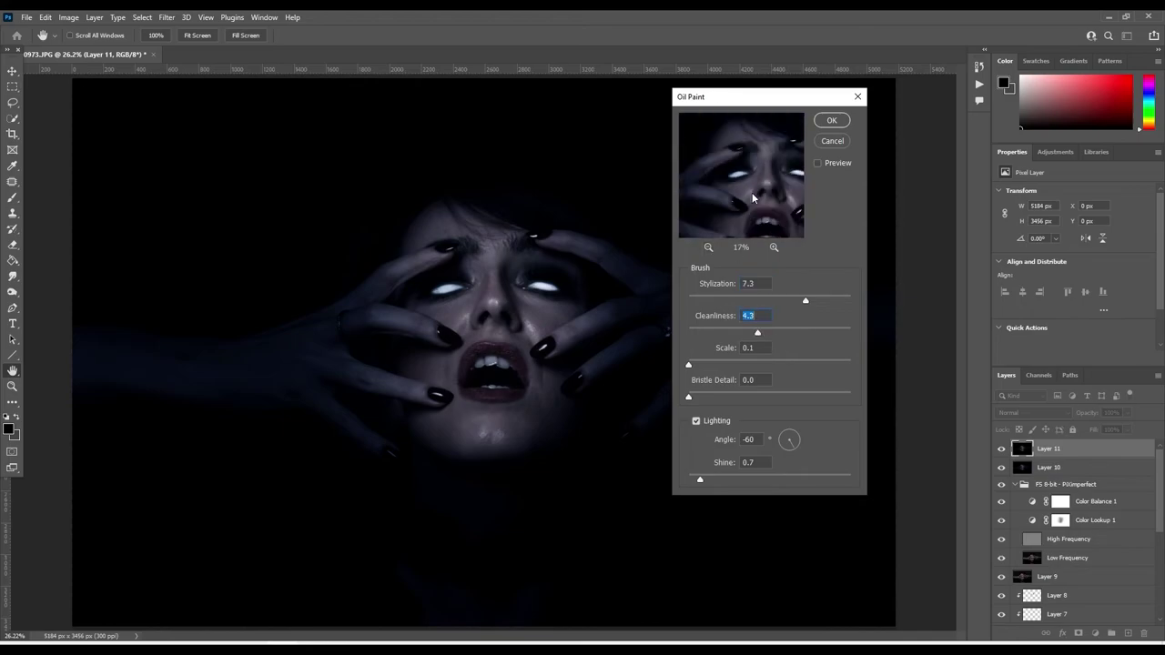
click(774, 247)
click(836, 125)
Step: Zoom into the face and smudge the skin on Layer 11, resizing the brush as needed
key(b)
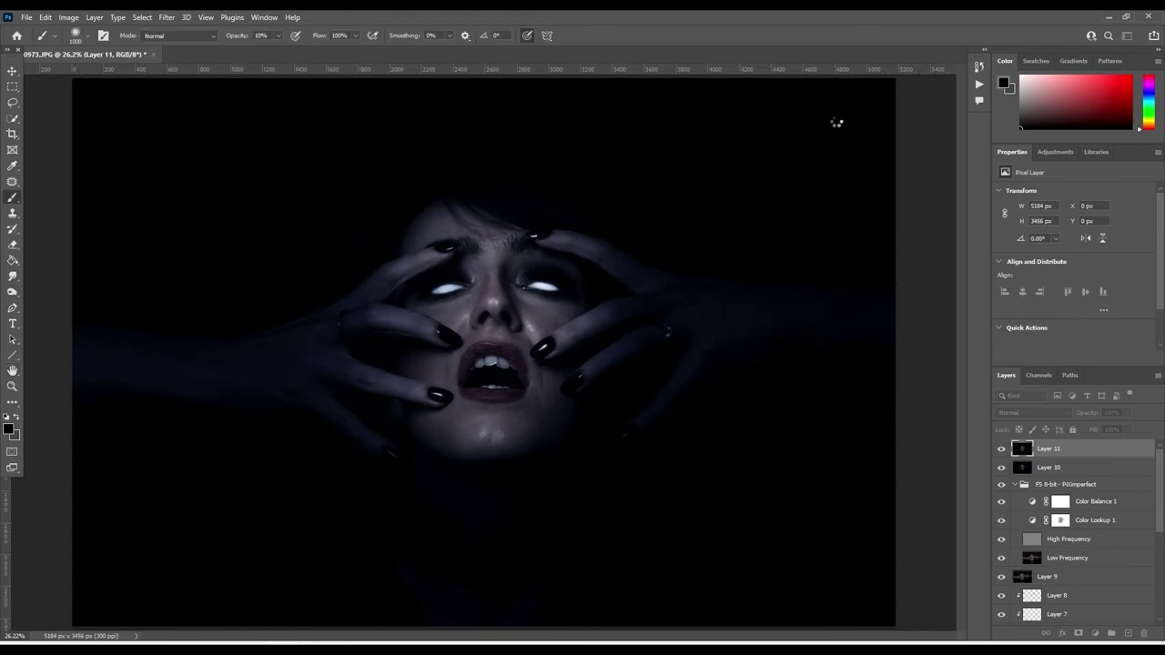
key(z)
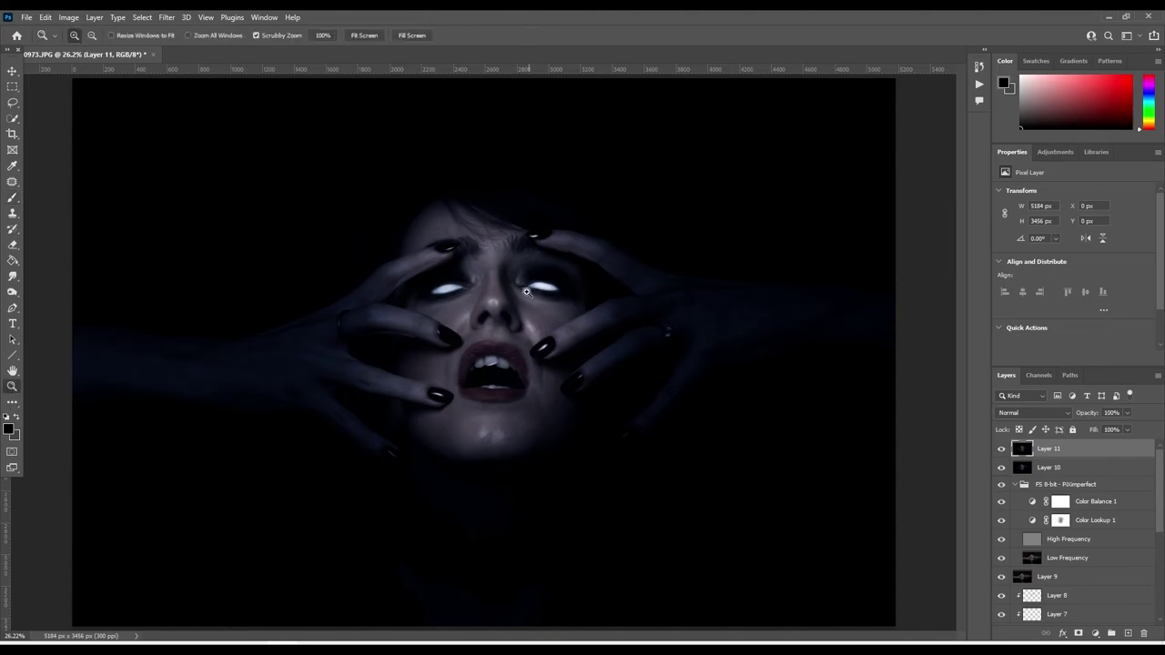
key(ctrl+plus)
key(ctrl+plus)
key(ctrl+plus)
drag(1126, 412, 1111, 428)
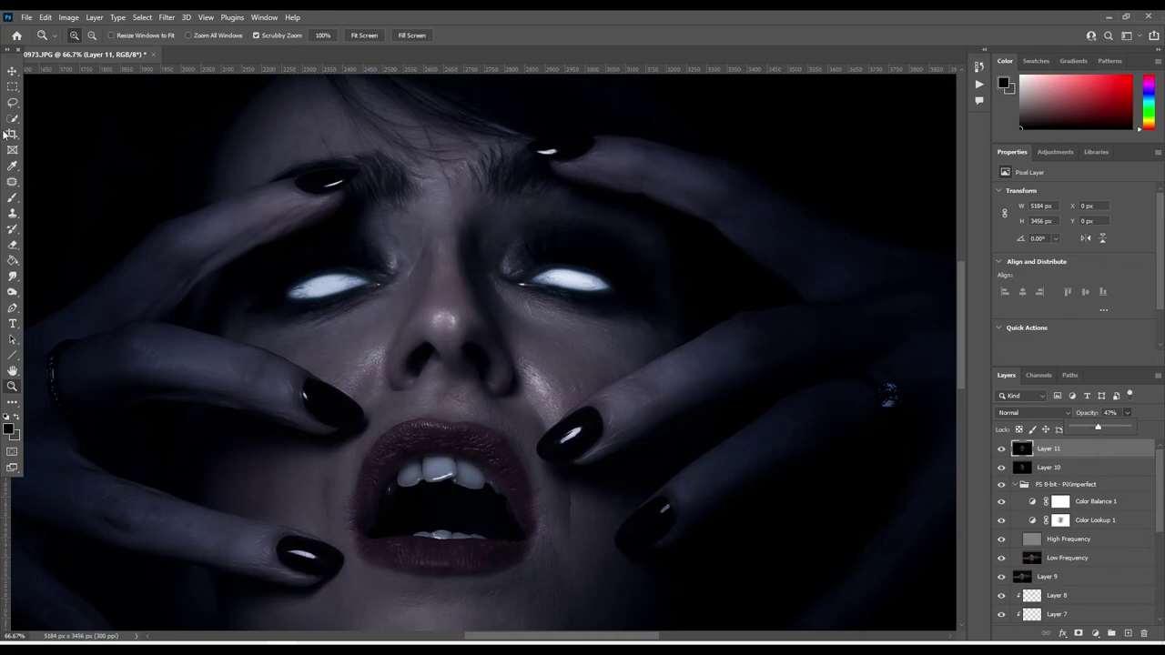
click(13, 276)
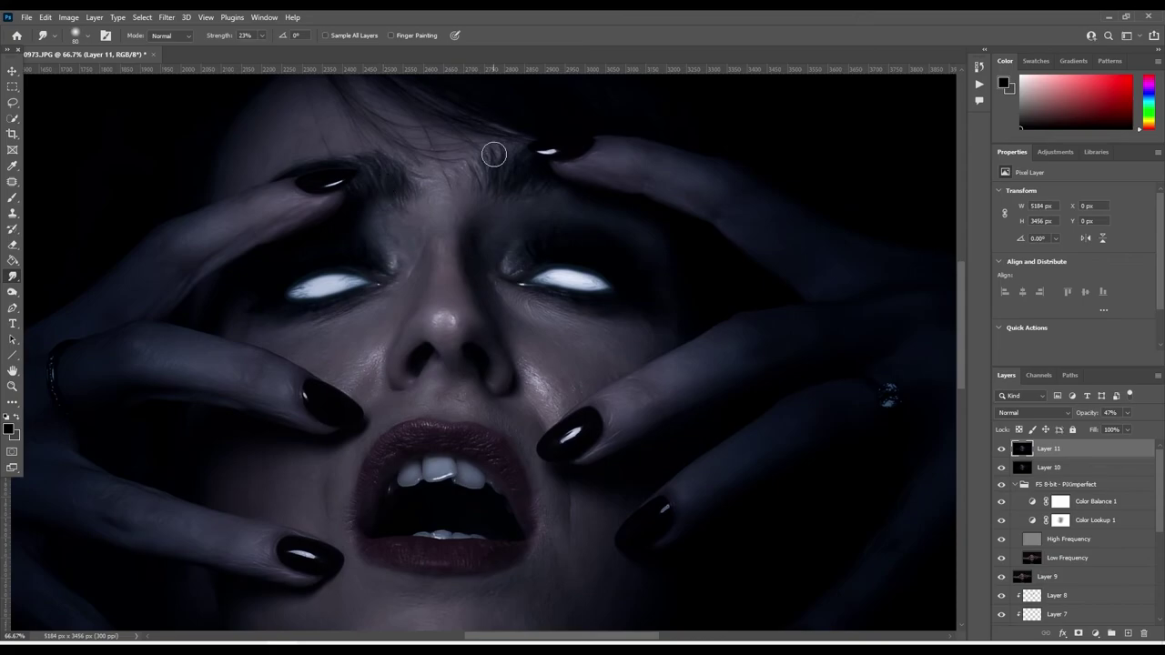
key(bracketleft)
key(bracketleft)
key(bracketleft)
key(bracketright)
key(bracketright)
drag(262, 426, 365, 238)
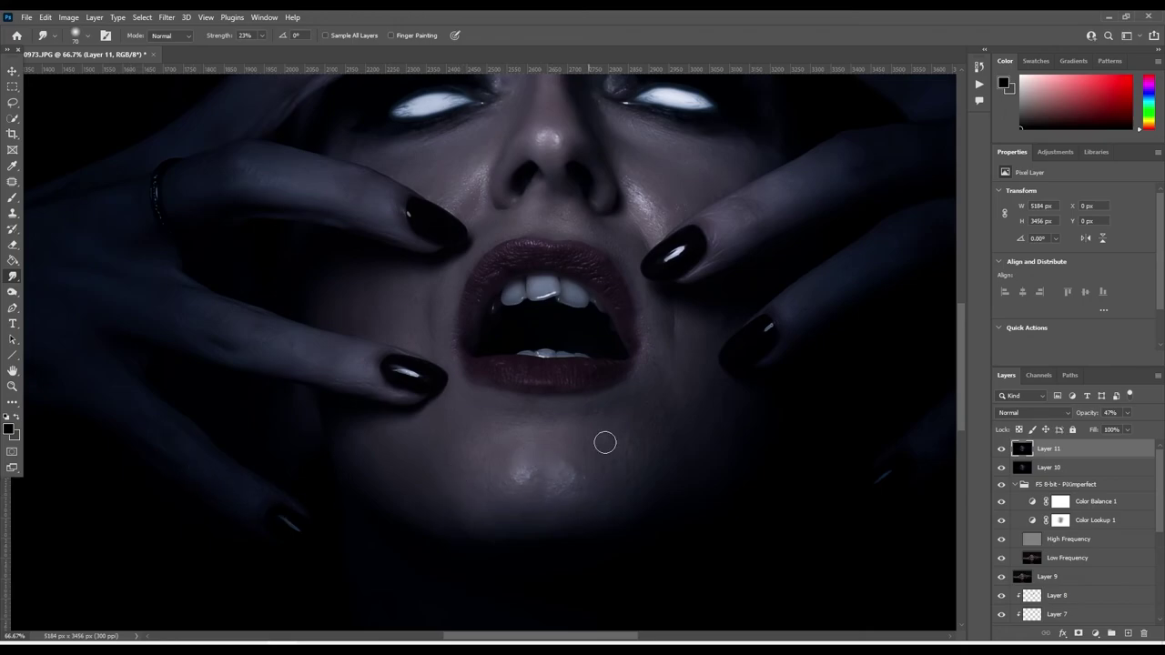
Step: Set Layer 11 opacity to 61%, check the hand, and fit the image on screen
drag(1127, 413, 1137, 430)
drag(552, 314, 511, 349)
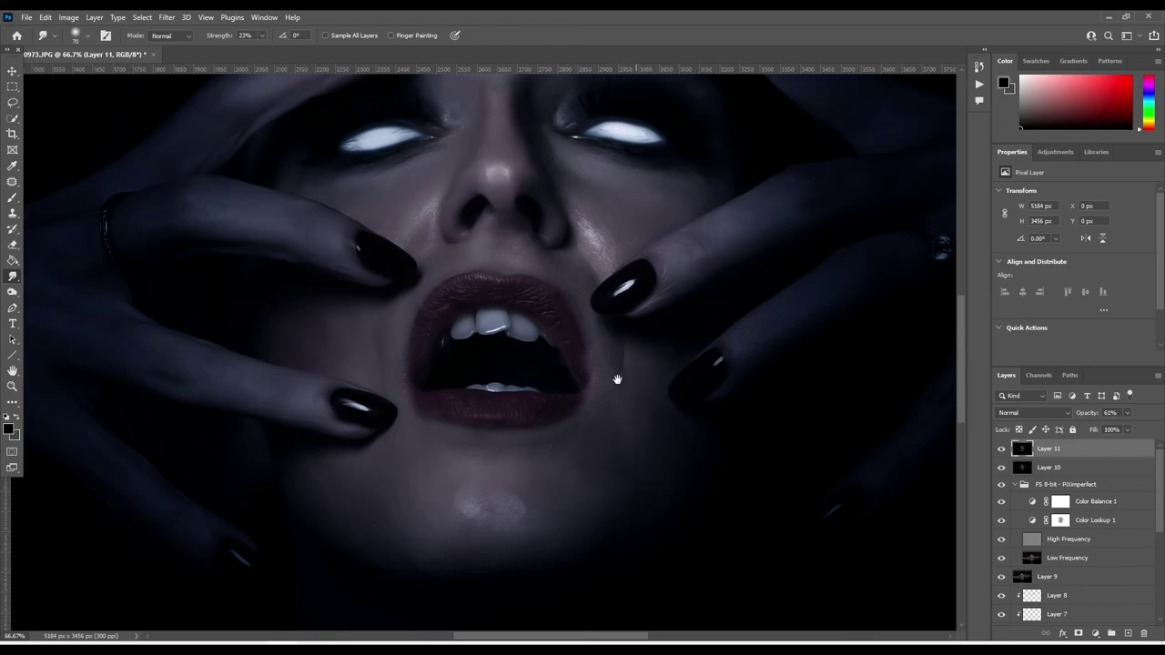
scroll(614, 382, up, 3)
scroll(401, 100, up, 2)
scroll(401, 100, left, 2)
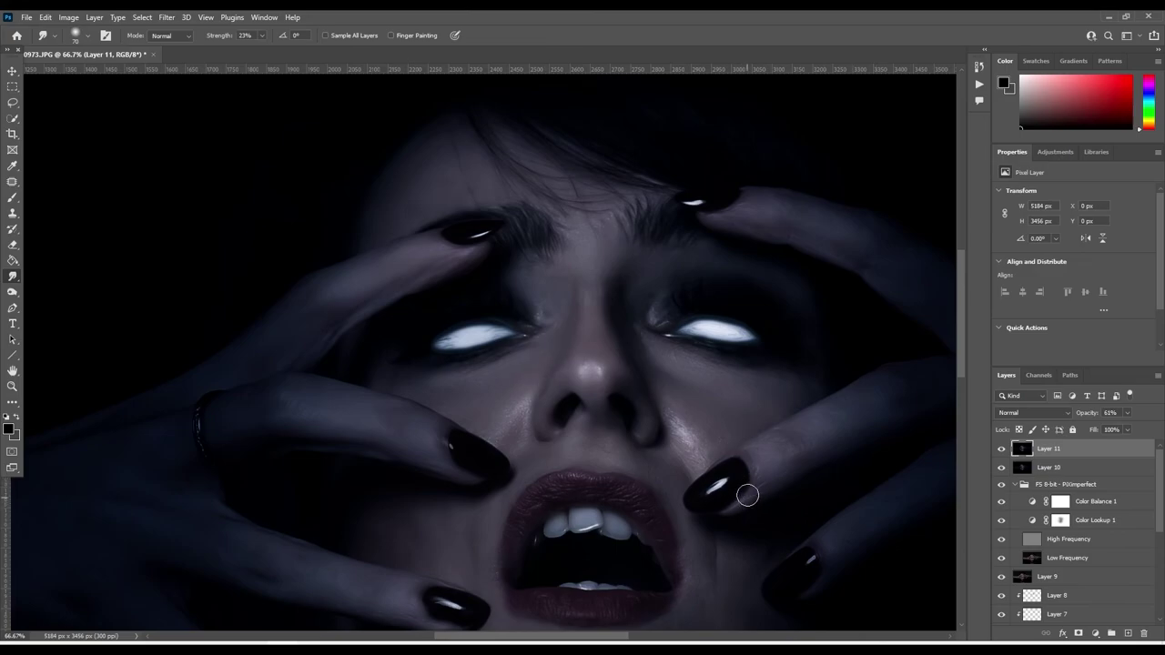
drag(941, 324, 572, 157)
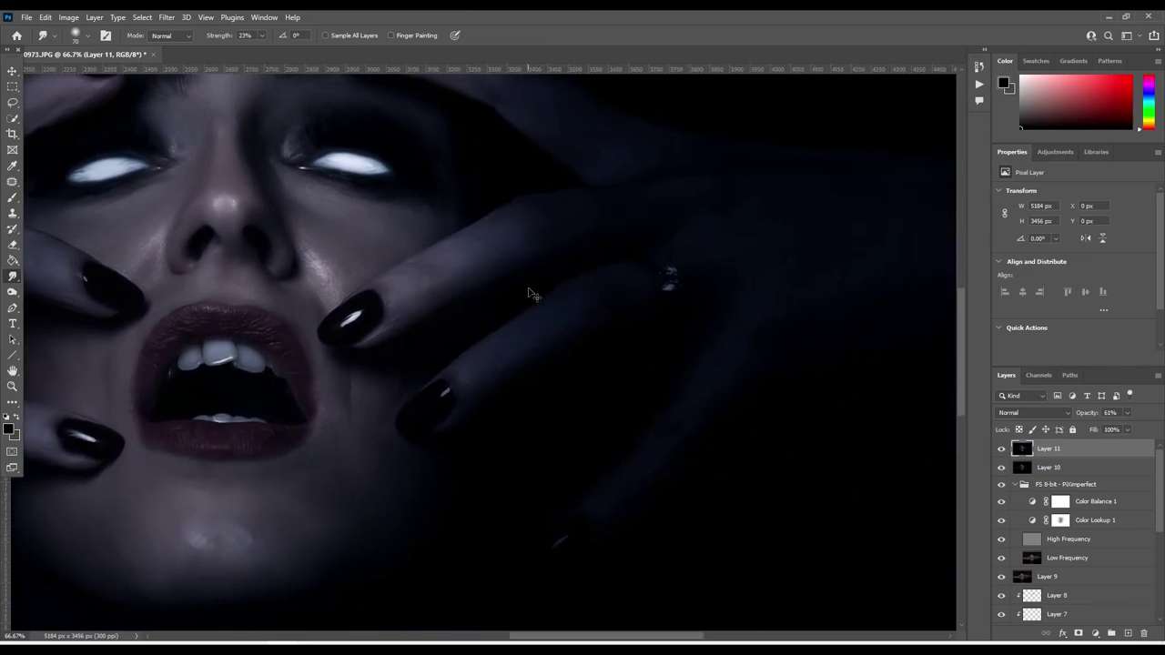
key(ctrl+0)
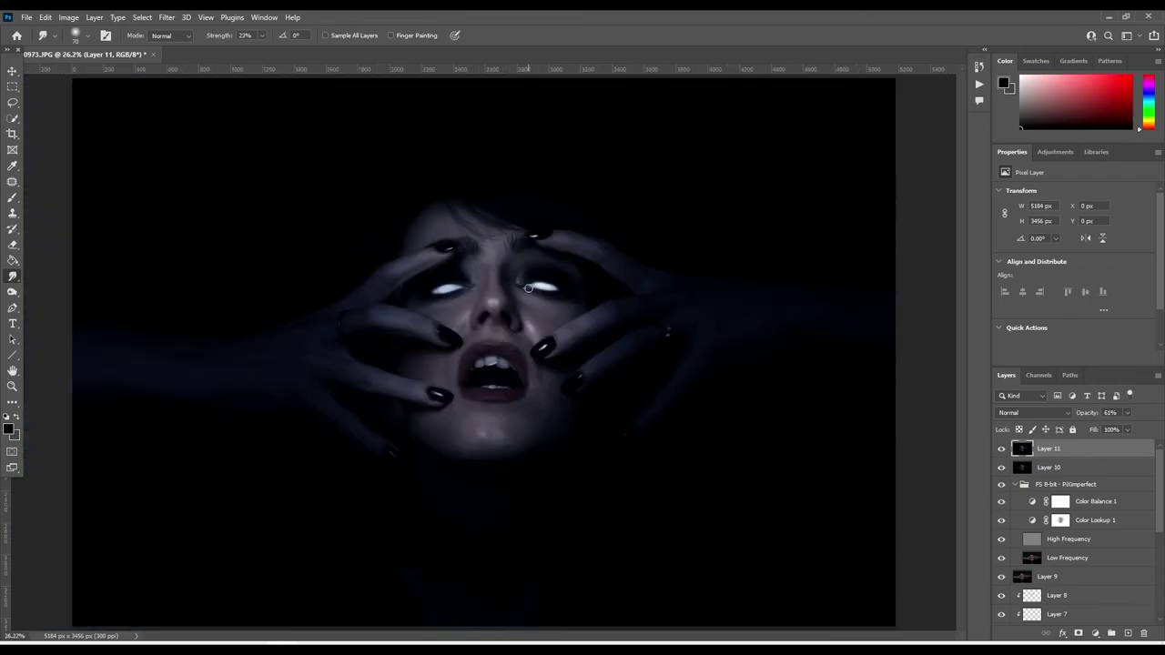
Step: Add a Curves 2 layer raising the upper curve to brighten the face, then create empty Layer 12
click(1055, 152)
click(1095, 633)
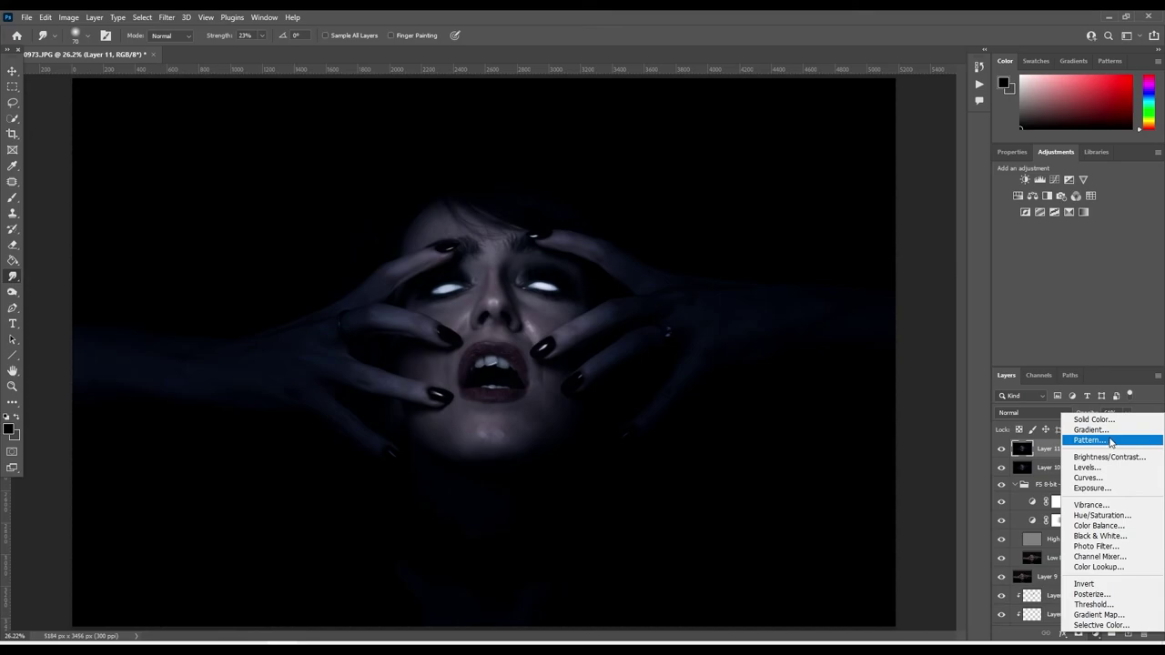
click(1097, 478)
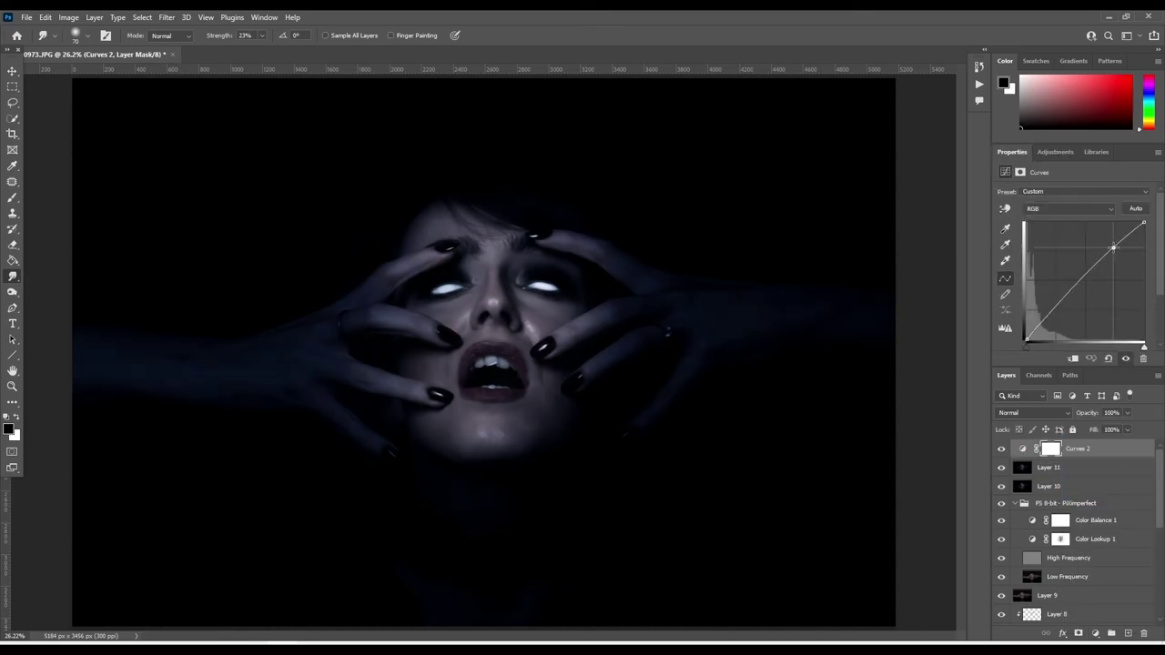
click(1082, 278)
click(1056, 309)
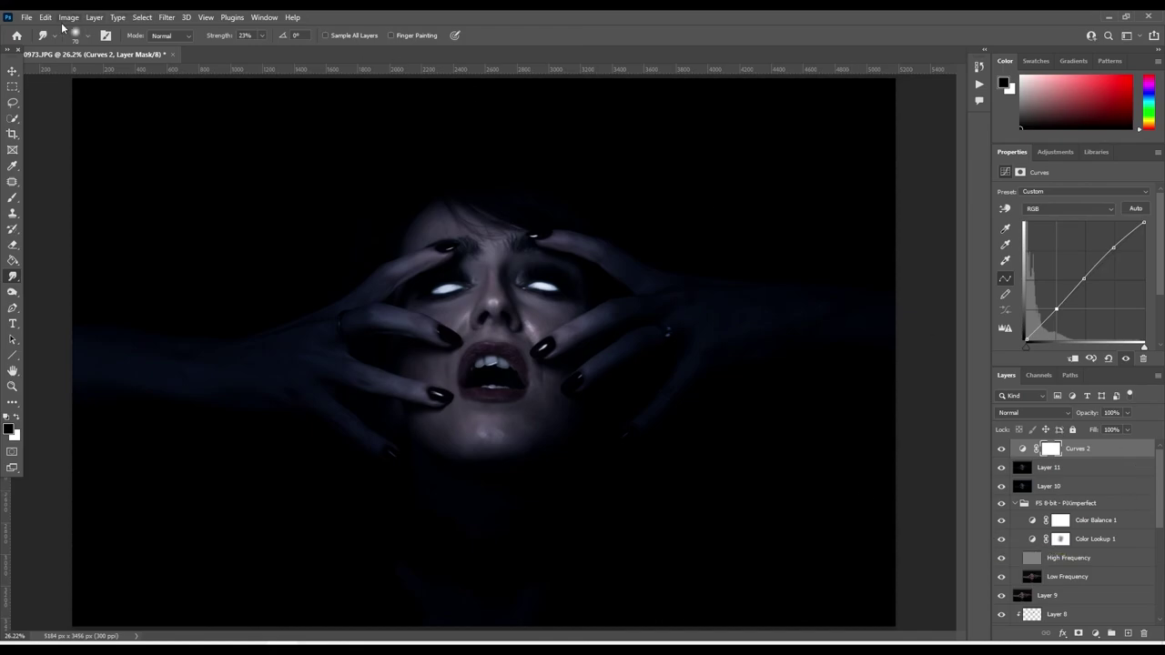
click(1108, 358)
drag(1112, 254, 1053, 314)
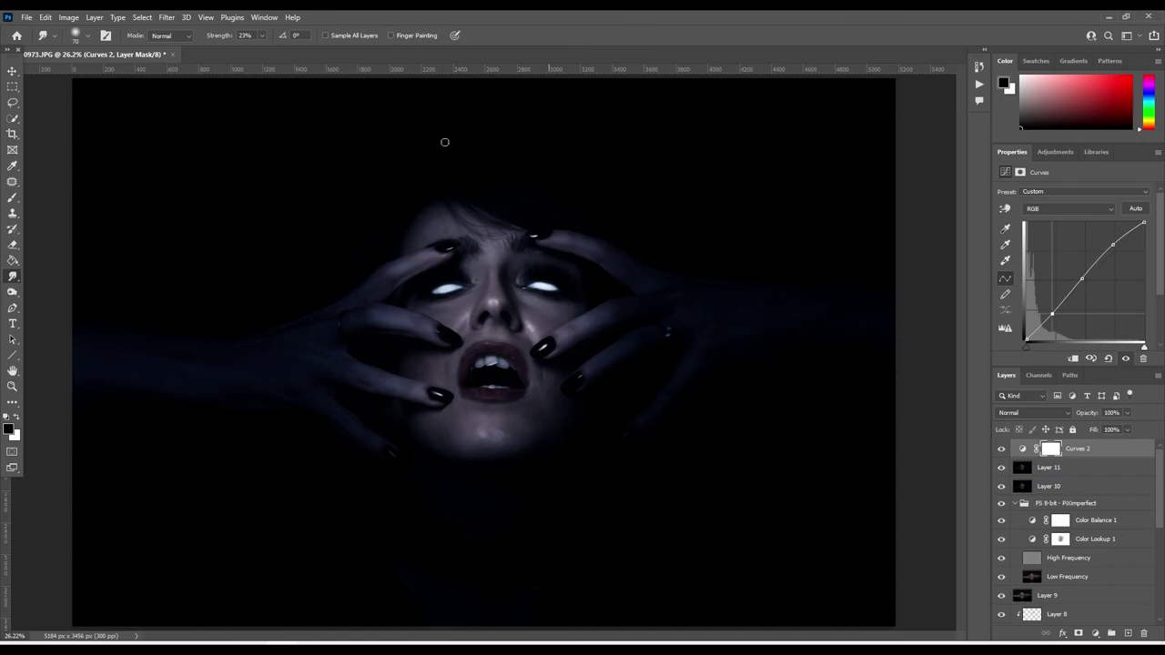
click(1128, 632)
click(12, 198)
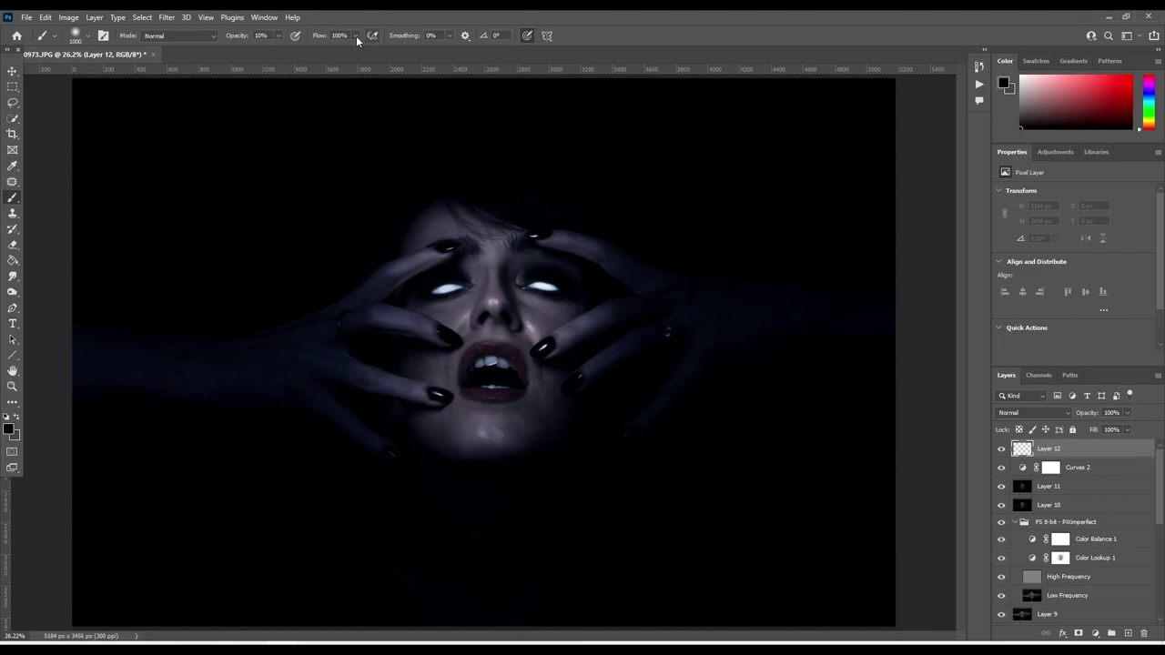
Step: Paint soft black along the left, right and remaining canvas edges on Layer 12
drag(78, 118, 110, 577)
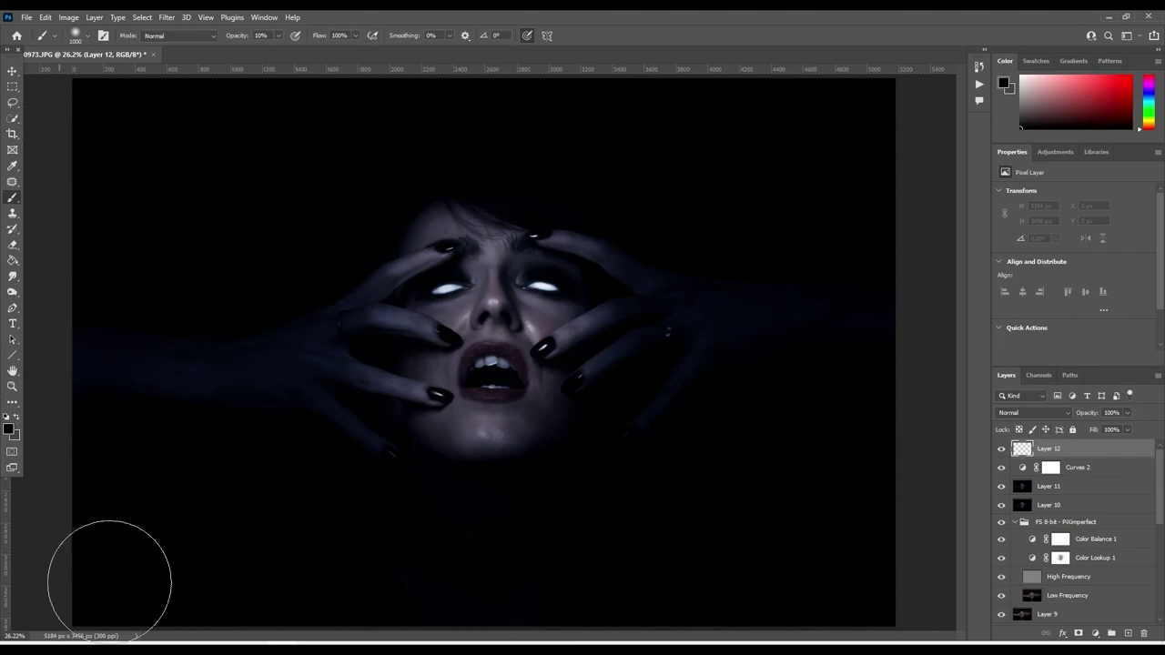
drag(837, 610, 858, 130)
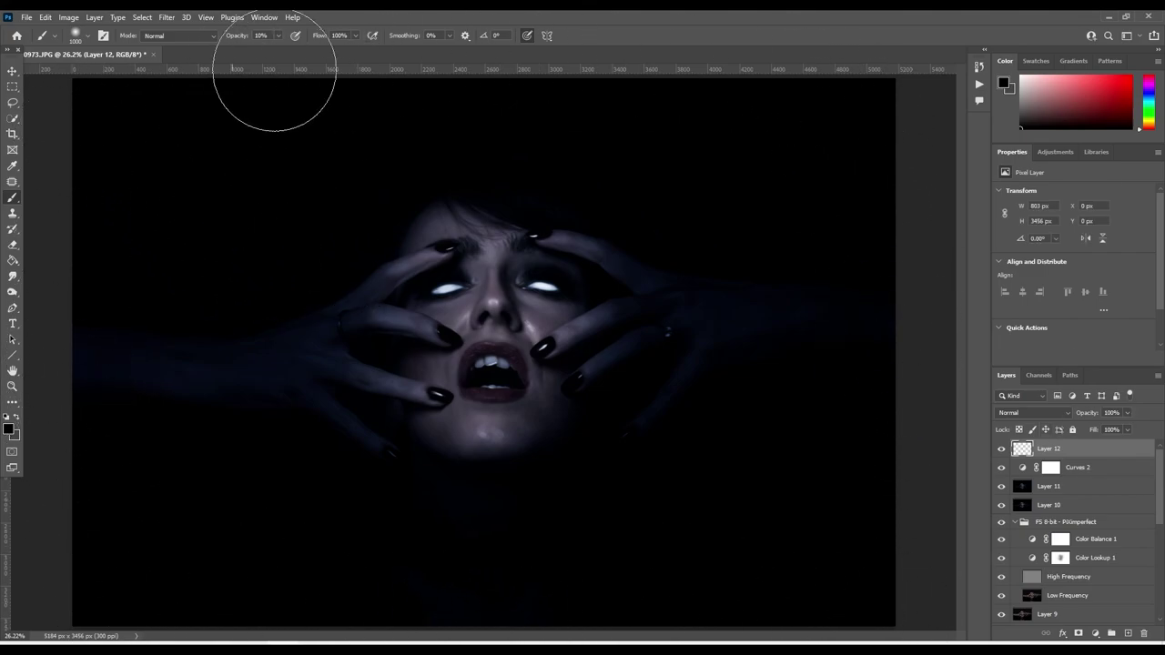
drag(169, 405, 122, 68)
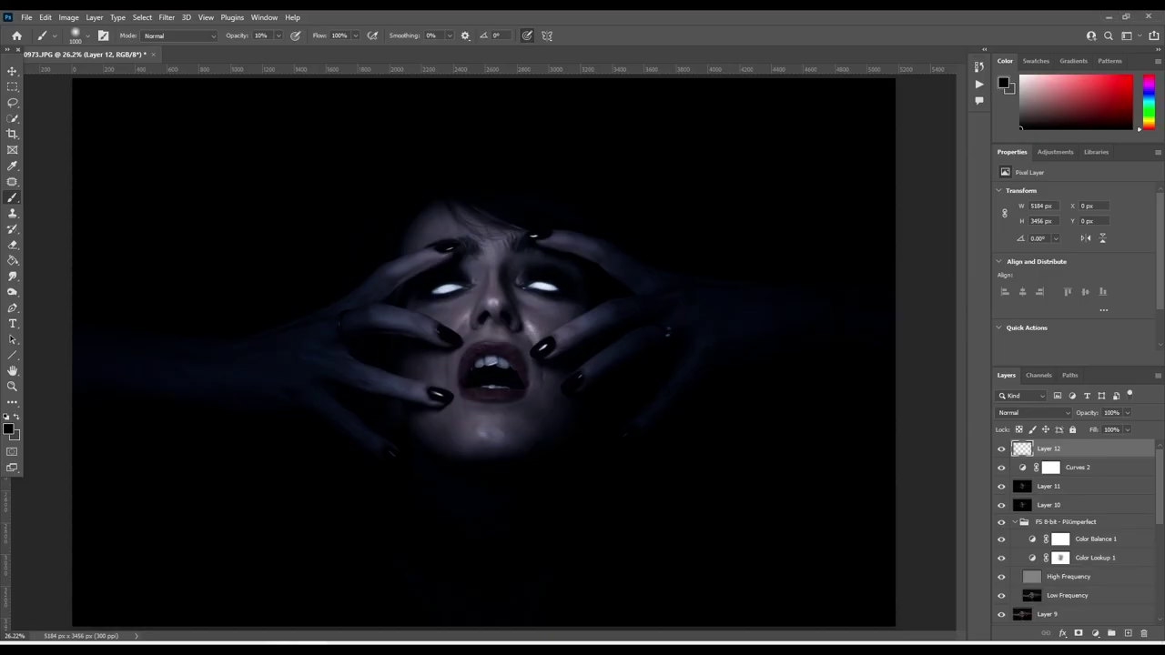
click(1096, 633)
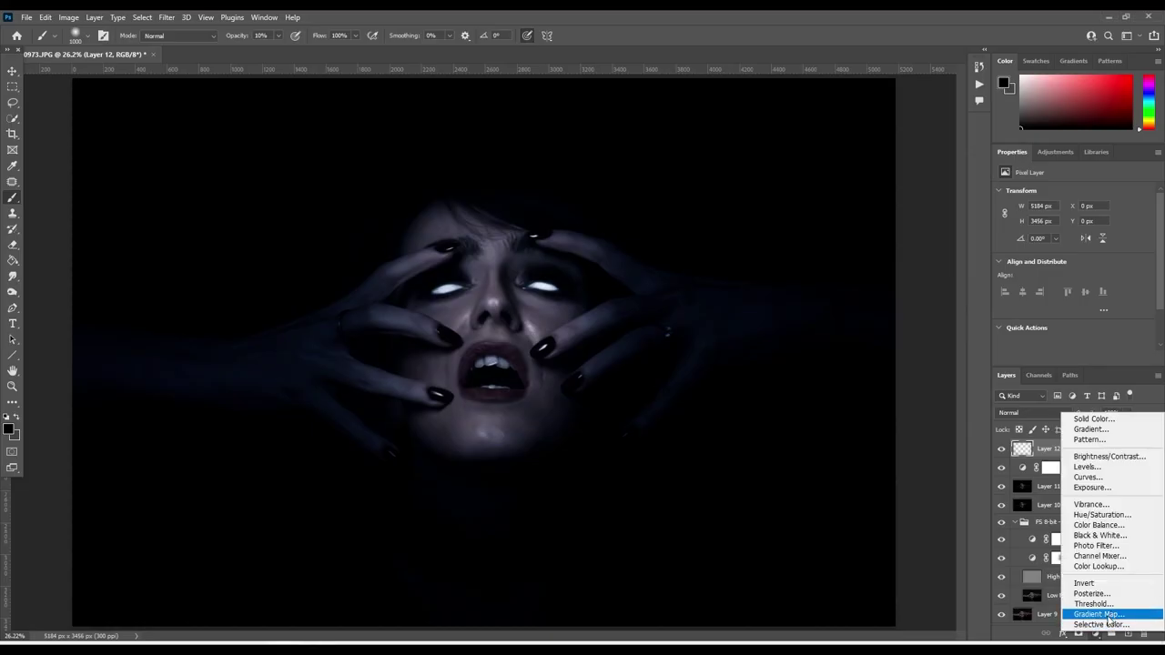
Step: Create Selective Color 1 with its Neutrals range set to Cyan -4 and Yellow -3
click(1088, 608)
click(1054, 207)
click(1049, 282)
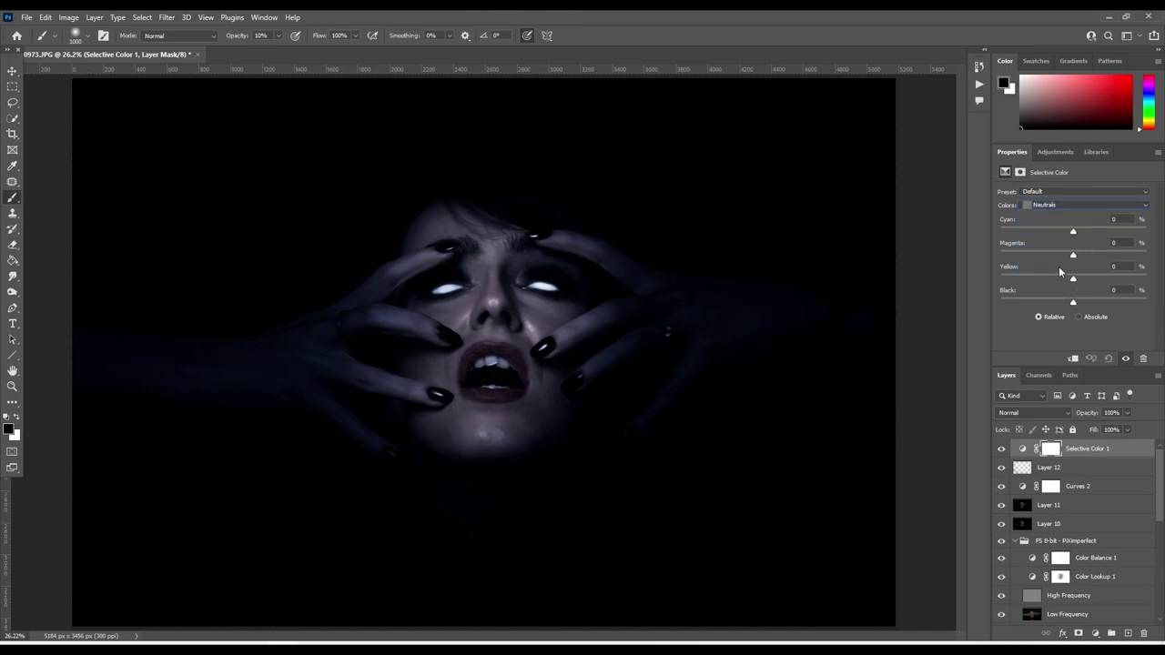
drag(1073, 279, 1066, 281)
drag(1073, 232, 1070, 234)
drag(1067, 282, 1071, 281)
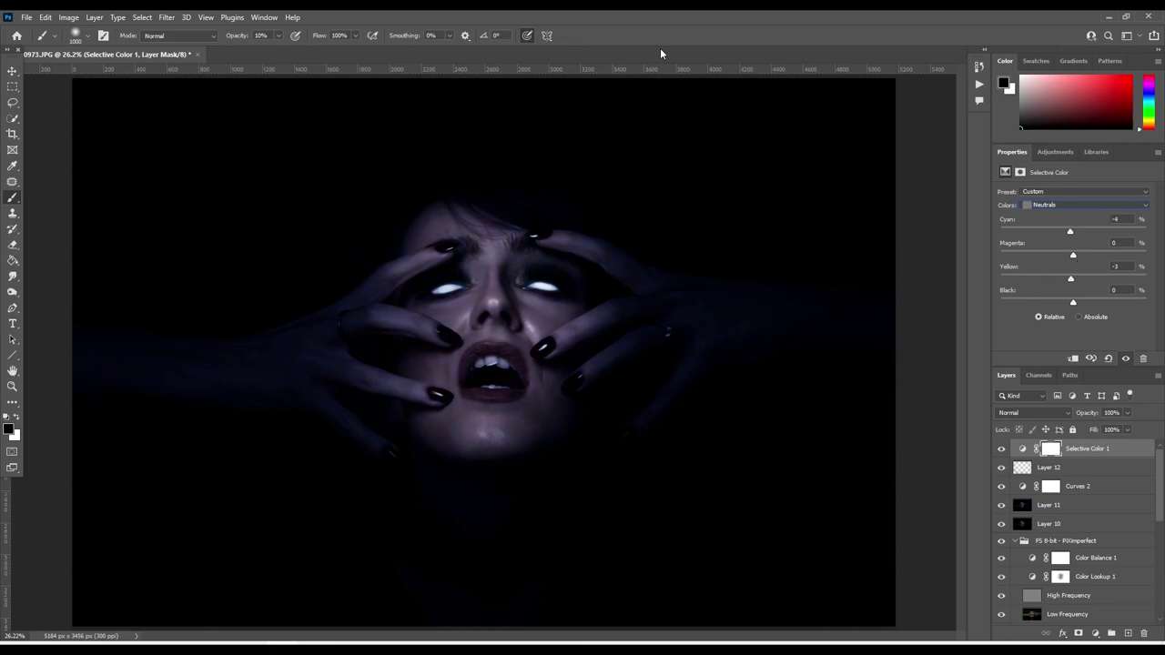